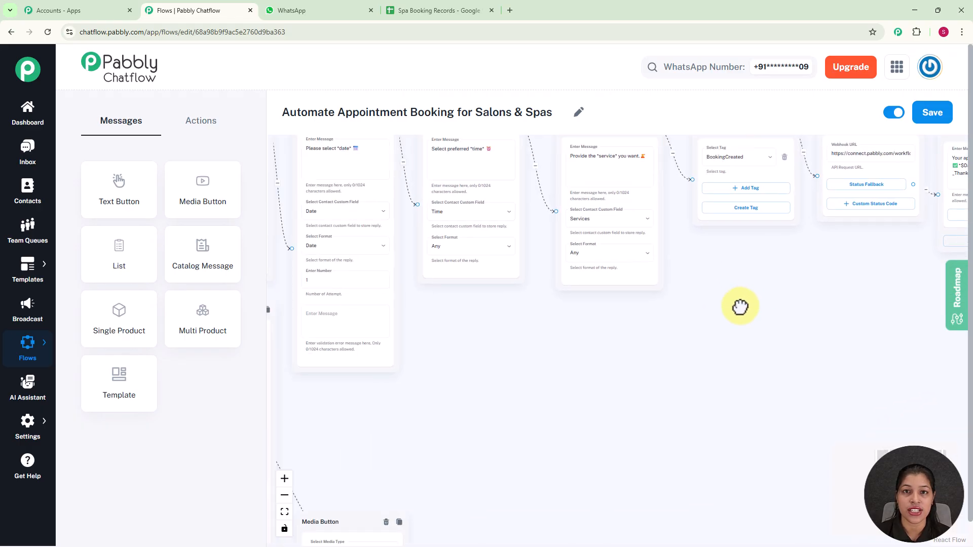
Pan the flow canvas until the List node and the Media Button's haircut image are visible.
{"action": "left_click_drag", "start_coordinate": [554, 387], "coordinate": [687, 331]}
{"action": "left_click_drag", "start_coordinate": [600, 341], "coordinate": [610, 294]}
{"action": "left_click_drag", "start_coordinate": [643, 350], "coordinate": [646, 275]}
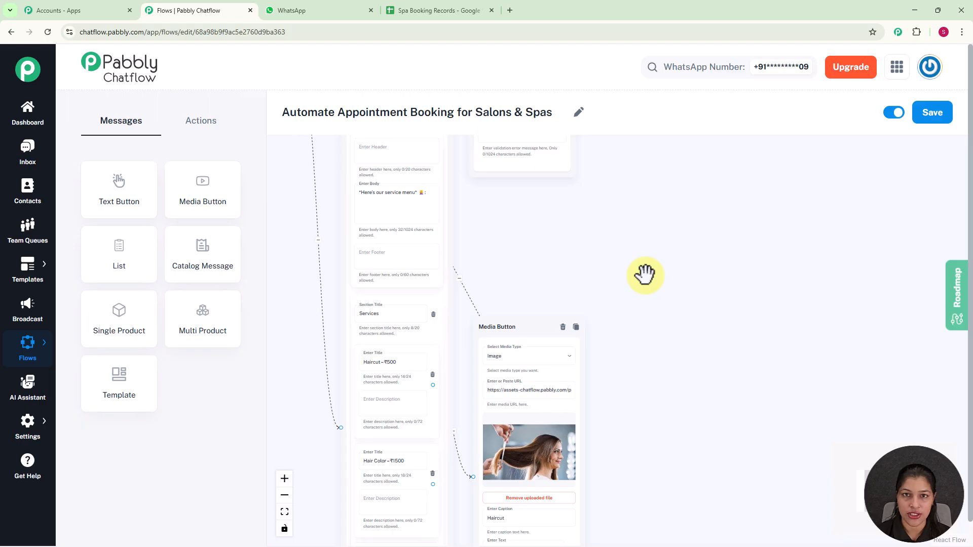
Send 'Book Appointment for me' to the test number in WhatsApp Web.
{"action": "left_click", "coordinate": [312, 13]}
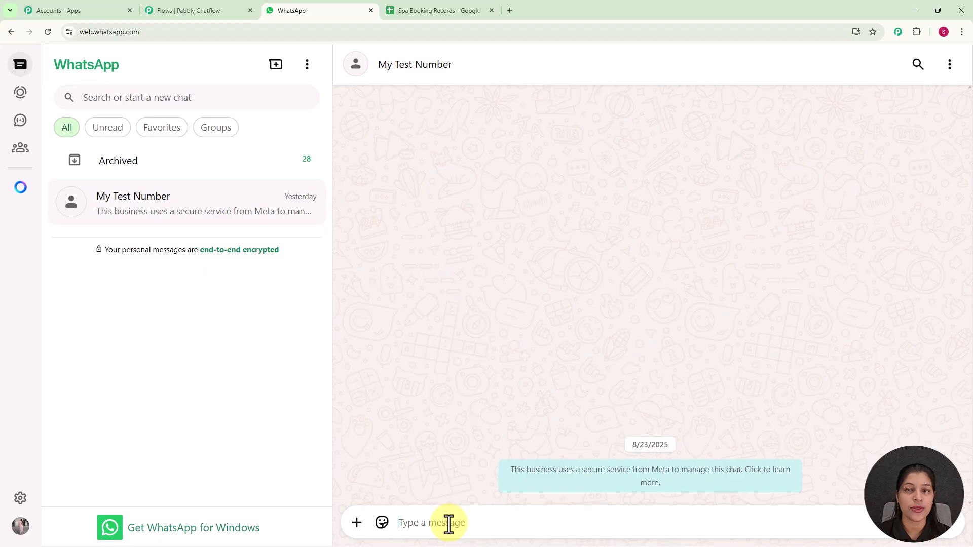
{"action": "type", "text": "B"}
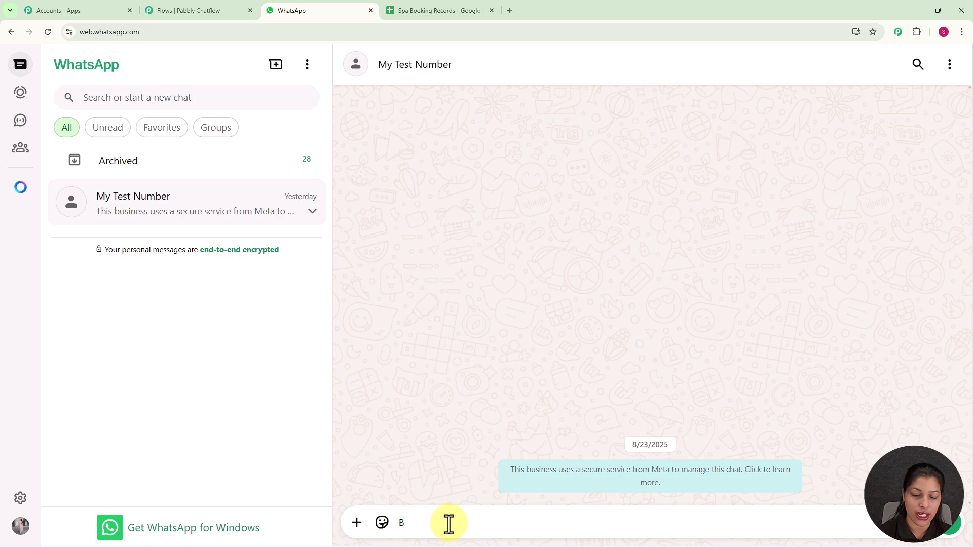
{"action": "type", "text": "ook"}
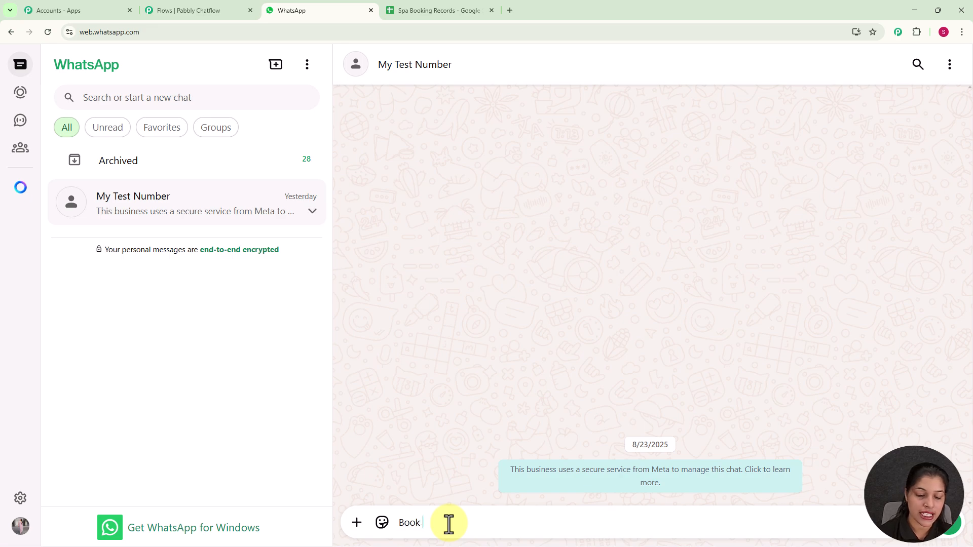
{"action": "type", "text": " Appoint"}
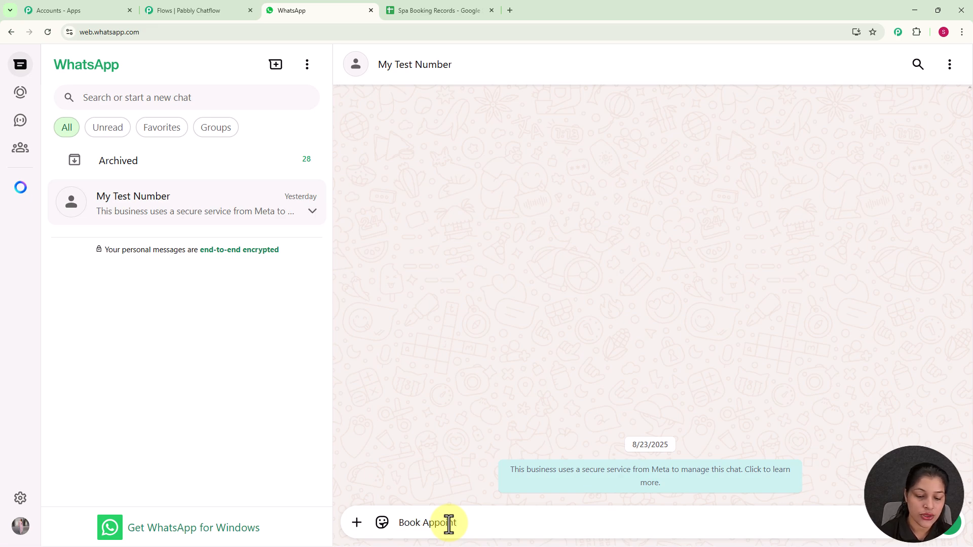
{"action": "type", "text": "men"}
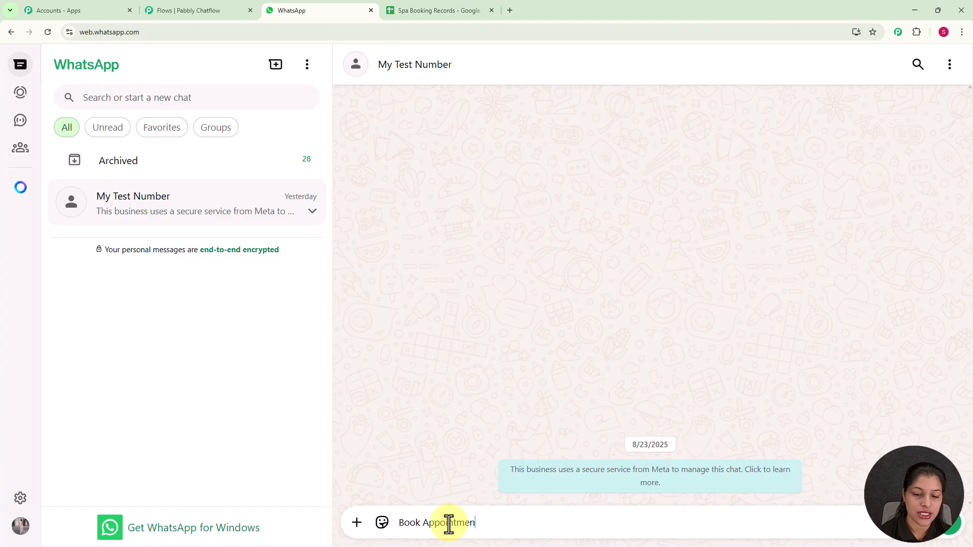
{"action": "type", "text": "t for me"}
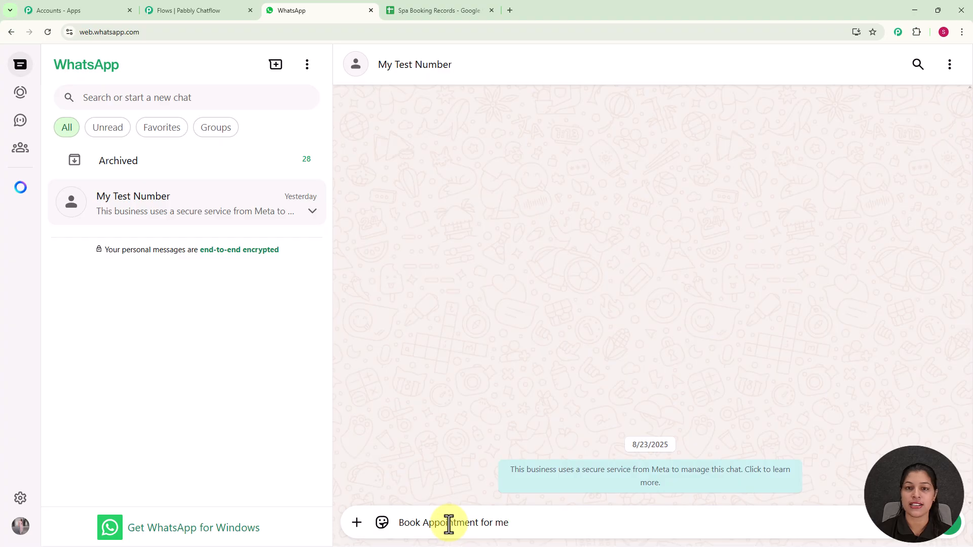
{"action": "key", "text": "Return"}
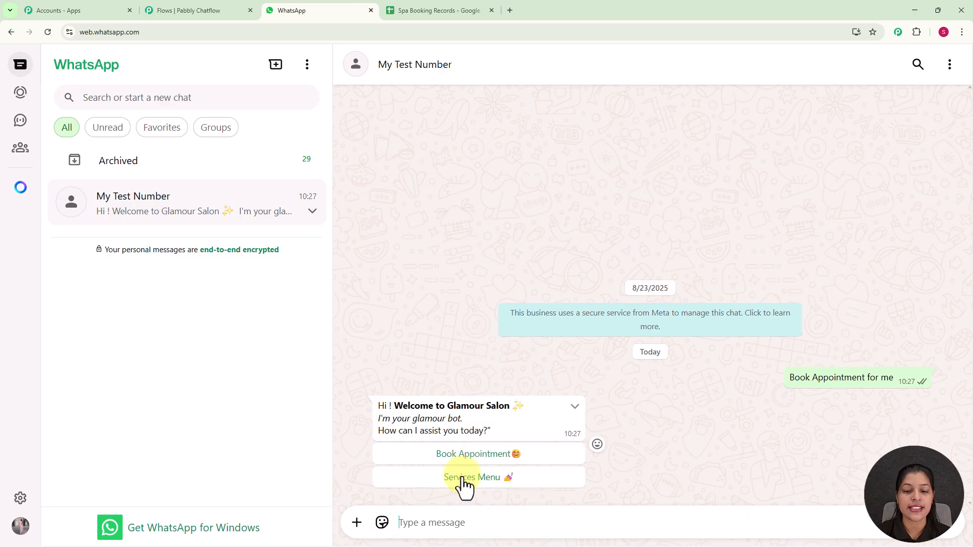
Choose Book Appointment, then send the customer's name and the date 04-09-2025.
{"action": "left_click", "coordinate": [472, 459]}
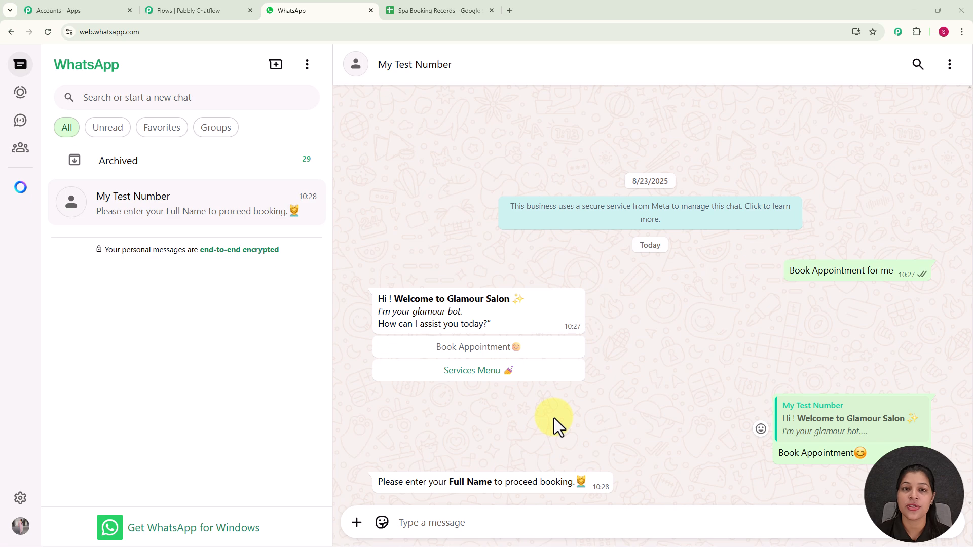
{"action": "type", "text": "De"}
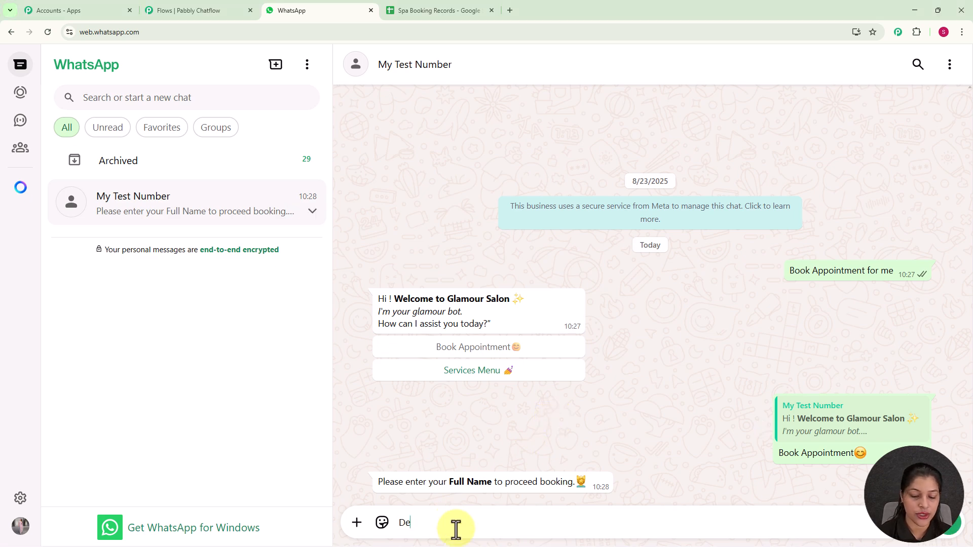
{"action": "type", "text": "mo User"}
{"action": "key", "text": "Return"}
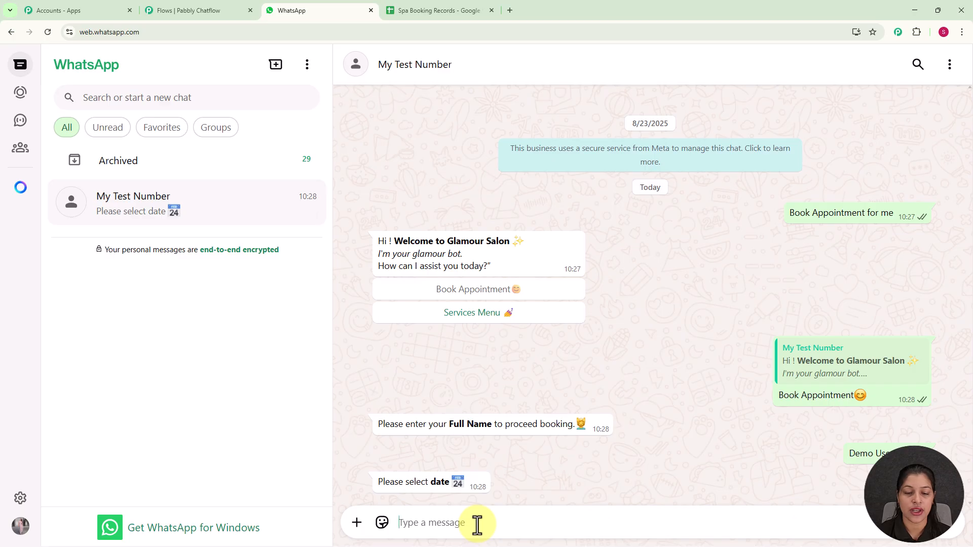
{"action": "type", "text": "04-09-2025"}
{"action": "key", "text": "Return"}
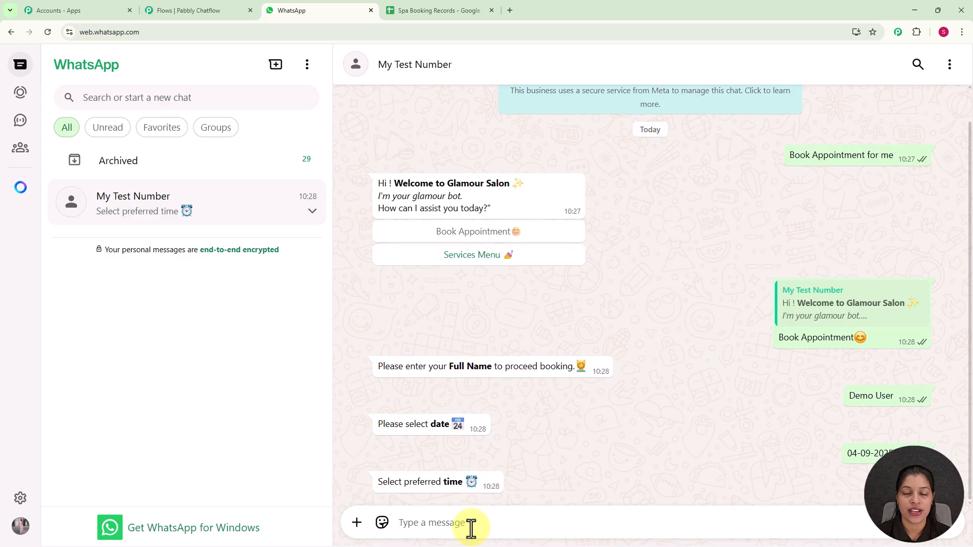
Send the preferred time 01 P.M. and the service Hair Cut.
{"action": "type", "text": "01 P.M."}
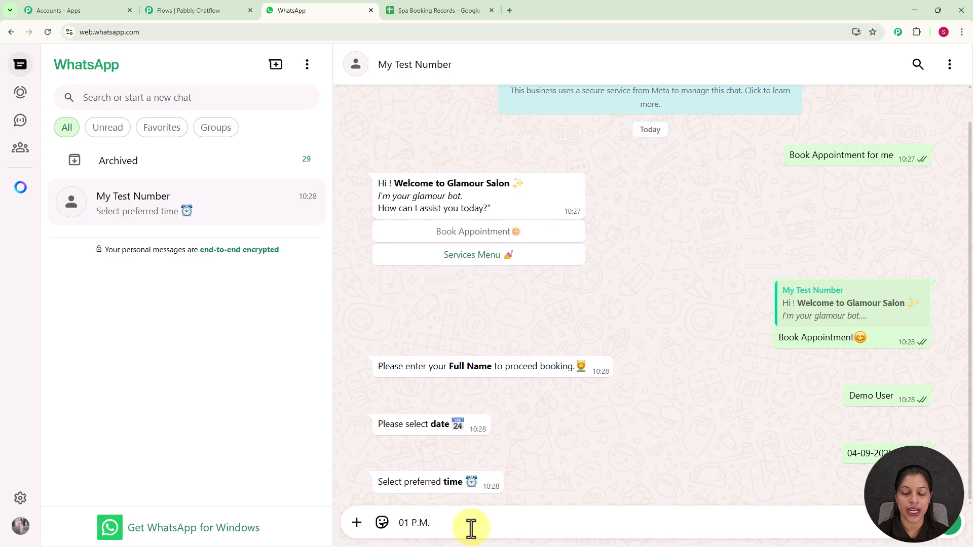
{"action": "key", "text": "Return"}
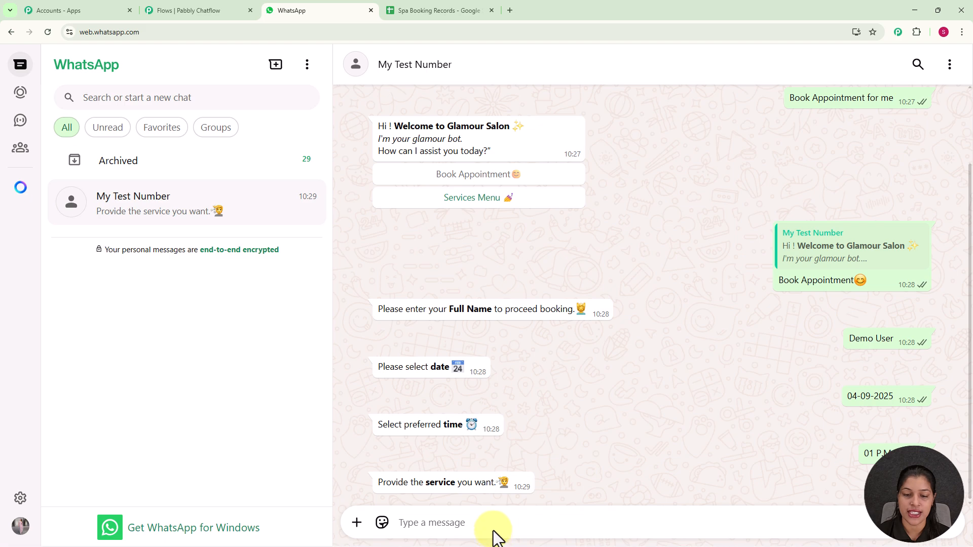
{"action": "type", "text": "Hair Cut"}
{"action": "key", "text": "Return"}
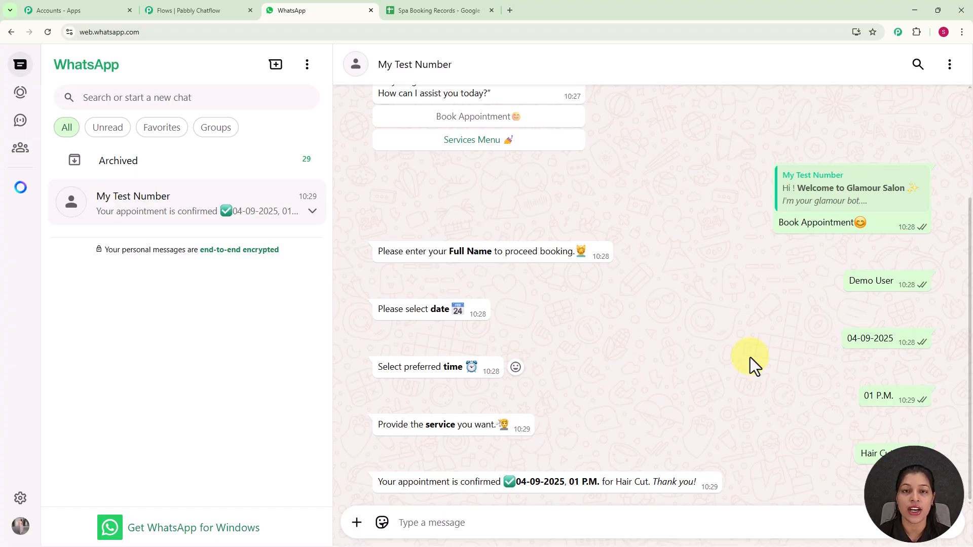
Pick Haircut – ₹500 from the Services Menu list and send the selection.
{"action": "left_click", "coordinate": [510, 142]}
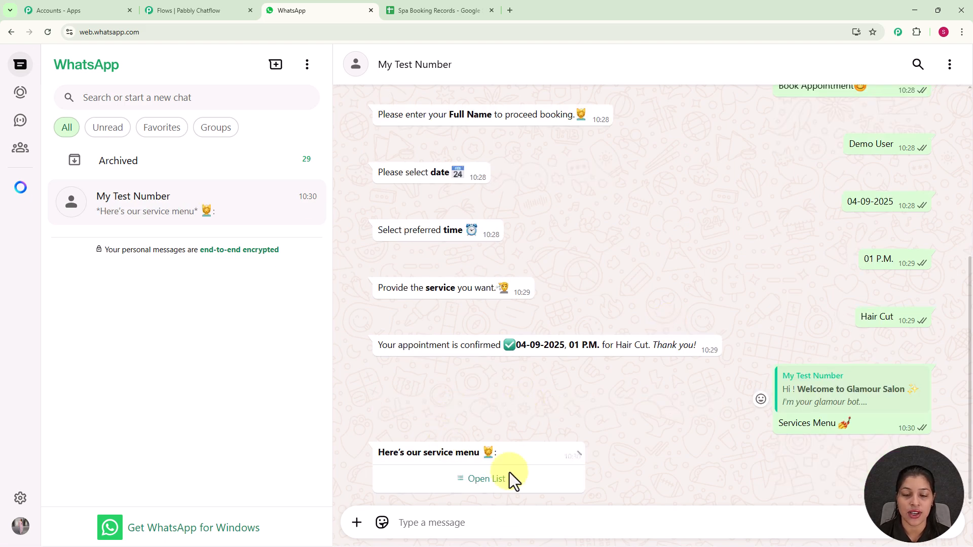
{"action": "left_click", "coordinate": [489, 485]}
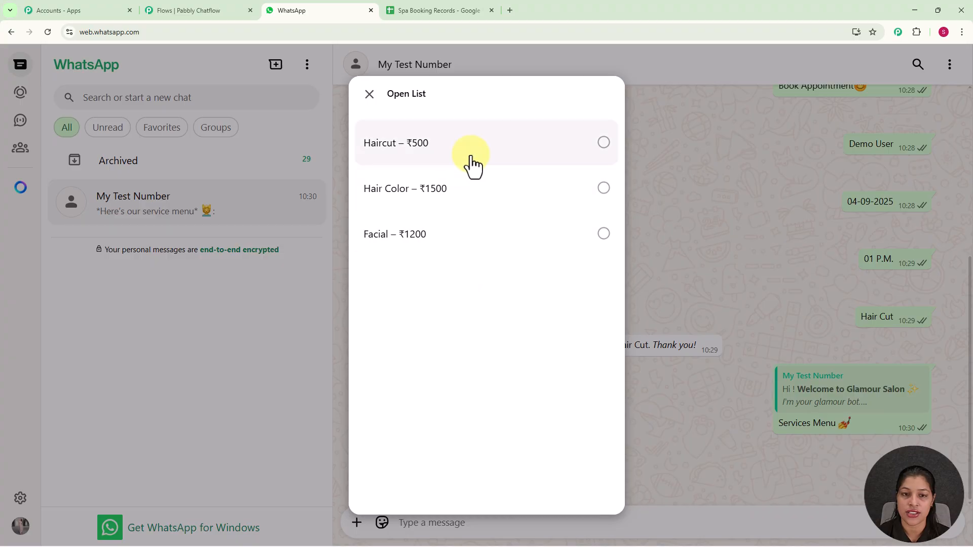
{"action": "left_click", "coordinate": [471, 157]}
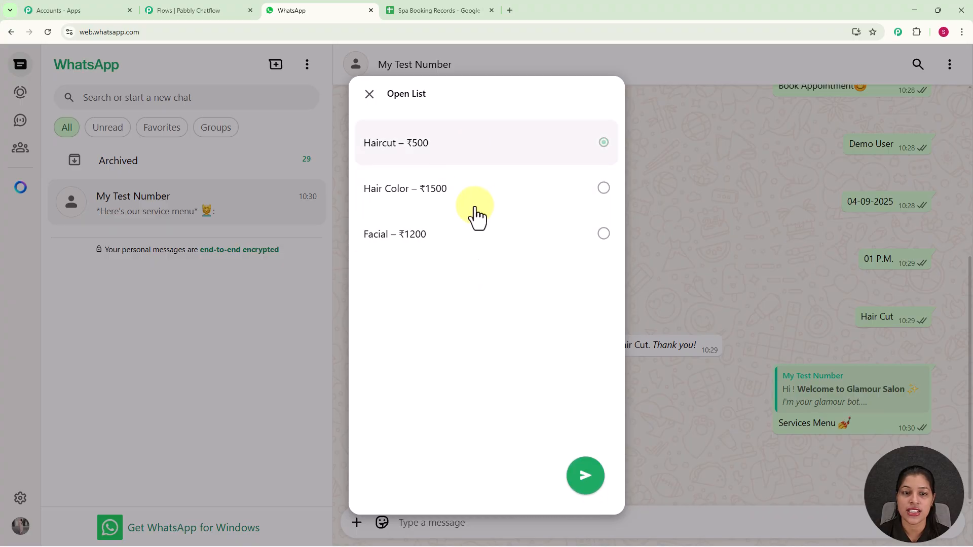
{"action": "left_click", "coordinate": [583, 479]}
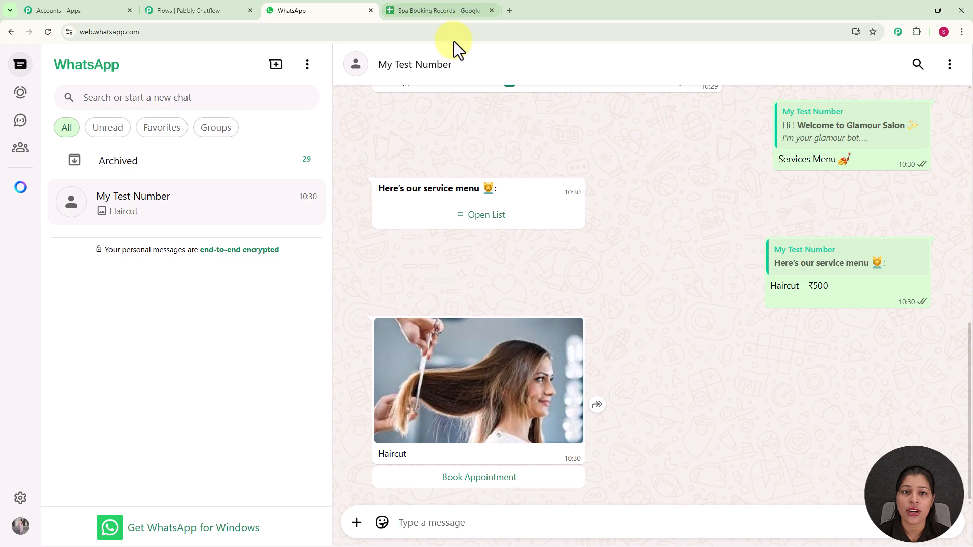
Check the test booking row in Spa Booking Records, then open a new browser tab.
{"action": "left_click", "coordinate": [444, 7]}
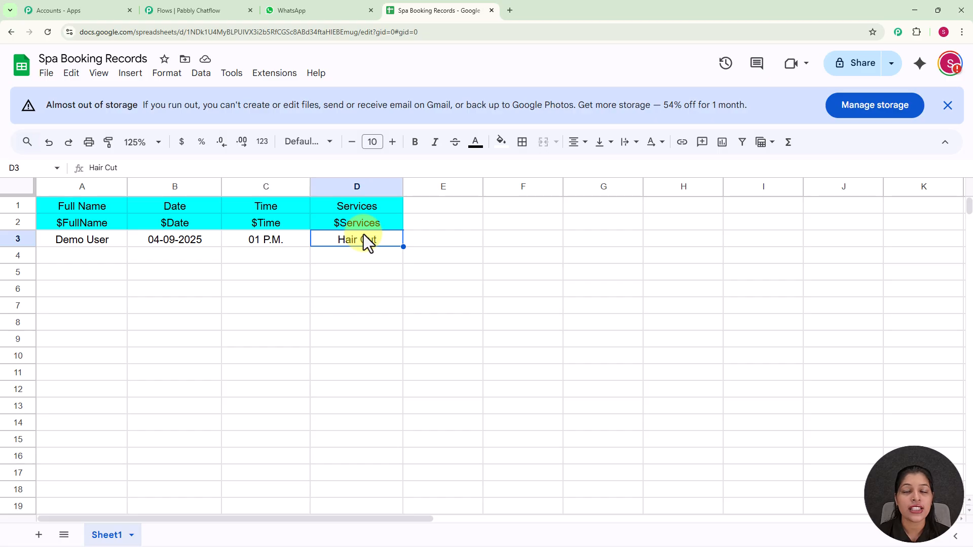
{"action": "left_click", "coordinate": [510, 11]}
Go to pabbly.com/chatflow in the new tab.
{"action": "left_click", "coordinate": [488, 33]}
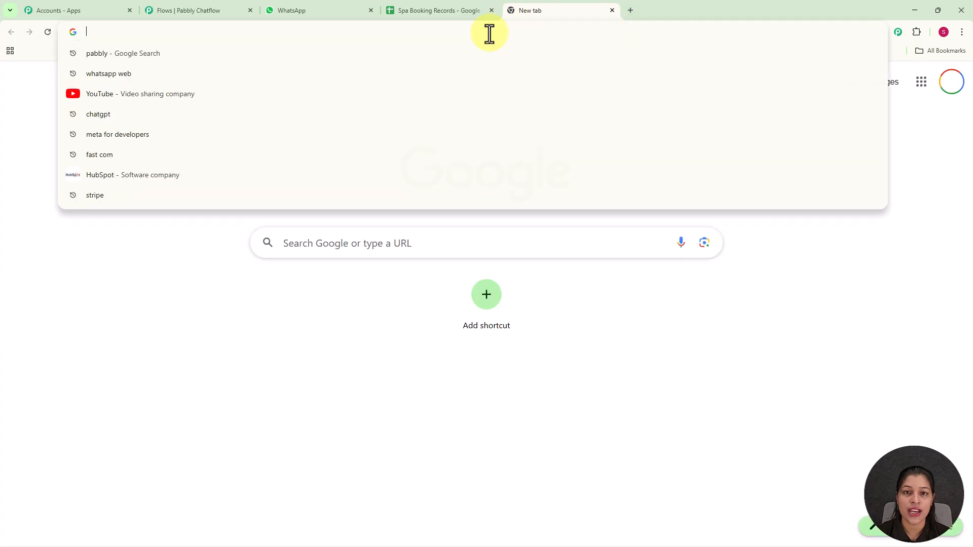
{"action": "type", "text": "pabbly.com/chatflow"}
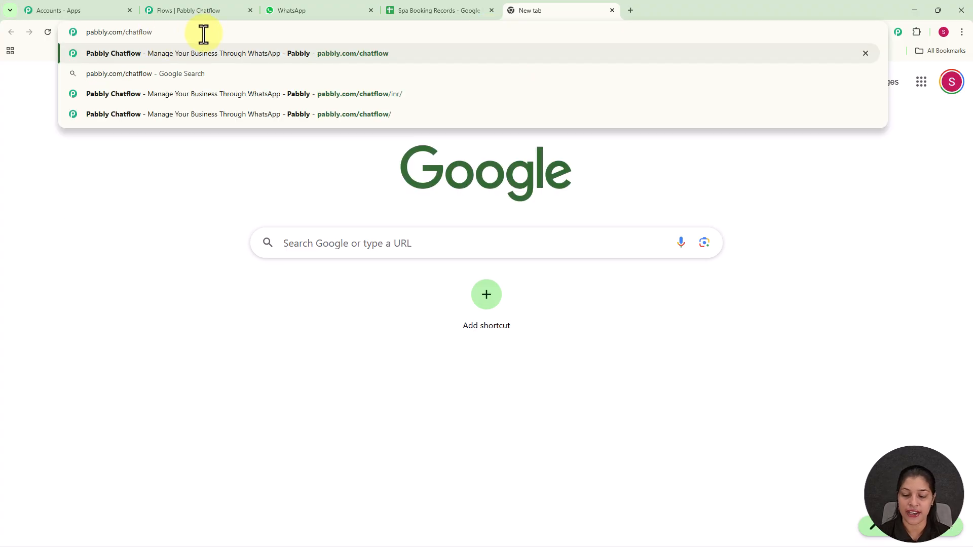
{"action": "key", "text": "Return"}
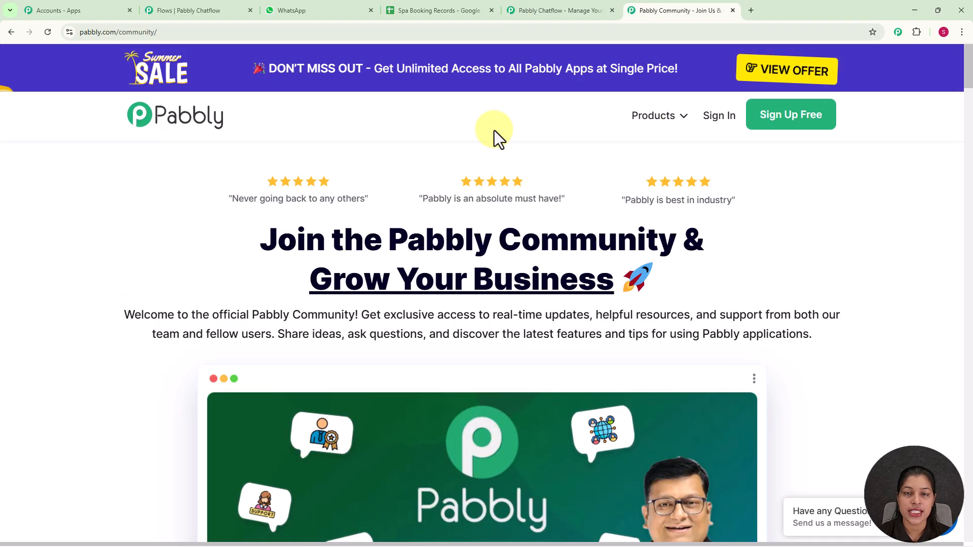
{"action": "scroll", "coordinate": [495, 130], "scroll_direction": "down", "scroll_amount": 5}
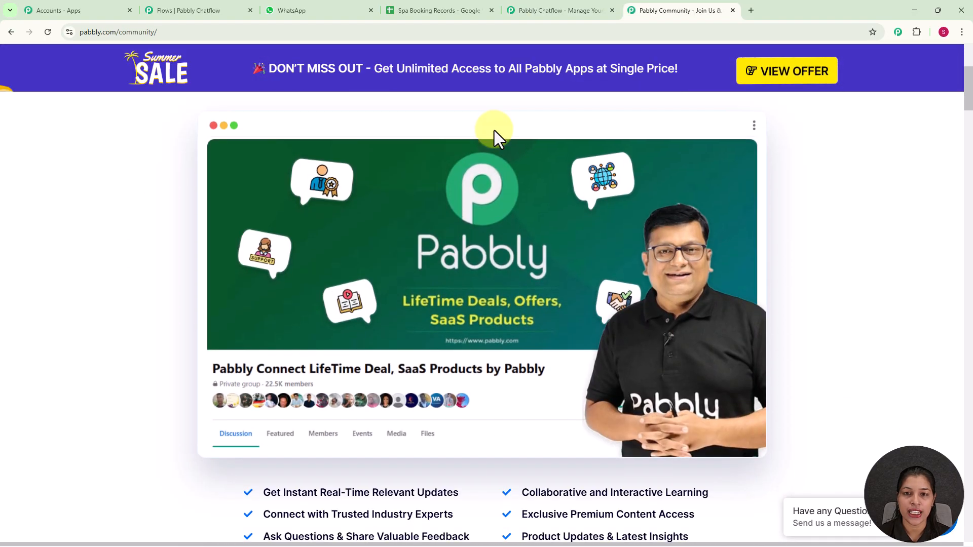
{"action": "scroll", "coordinate": [494, 130], "scroll_direction": "down", "scroll_amount": 7}
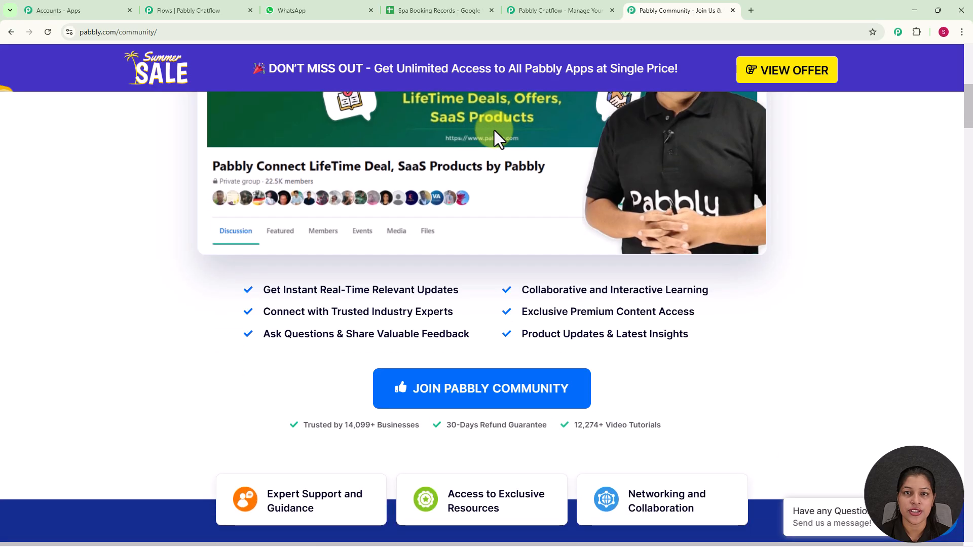
{"action": "scroll", "coordinate": [494, 130], "scroll_direction": "down", "scroll_amount": 7}
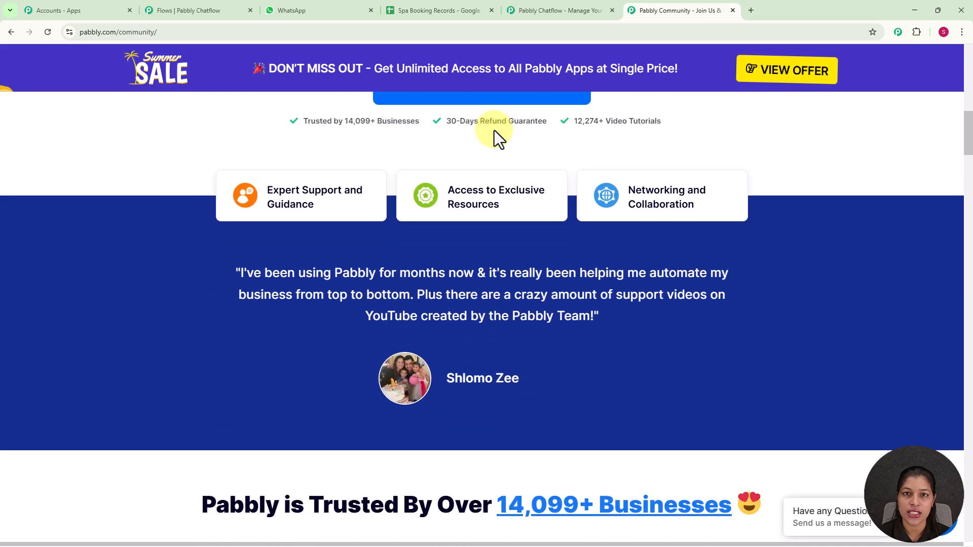
{"action": "scroll", "coordinate": [494, 130], "scroll_direction": "down", "scroll_amount": 3}
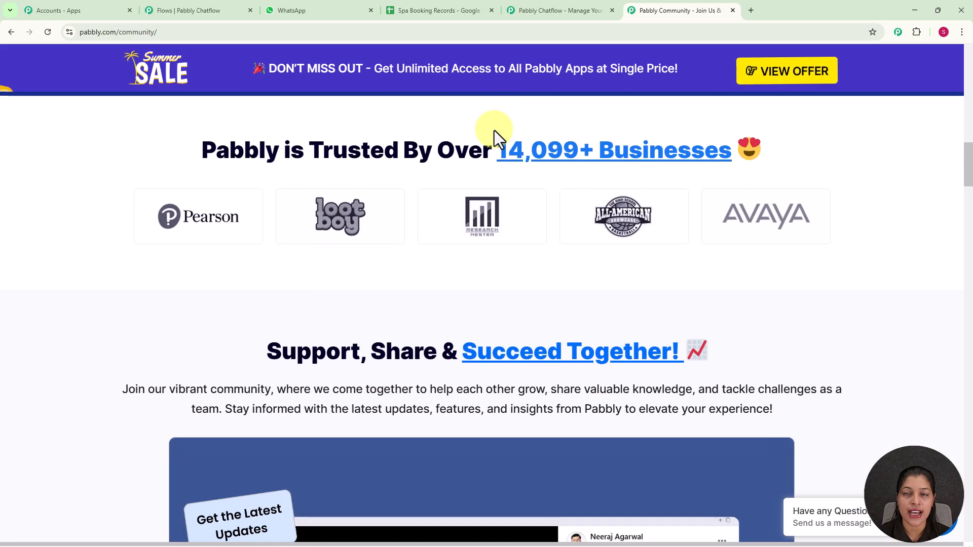
{"action": "scroll", "coordinate": [495, 129], "scroll_direction": "down", "scroll_amount": 3}
{"action": "scroll", "coordinate": [495, 129], "scroll_direction": "down", "scroll_amount": 3}
{"action": "scroll", "coordinate": [494, 130], "scroll_direction": "down", "scroll_amount": 11}
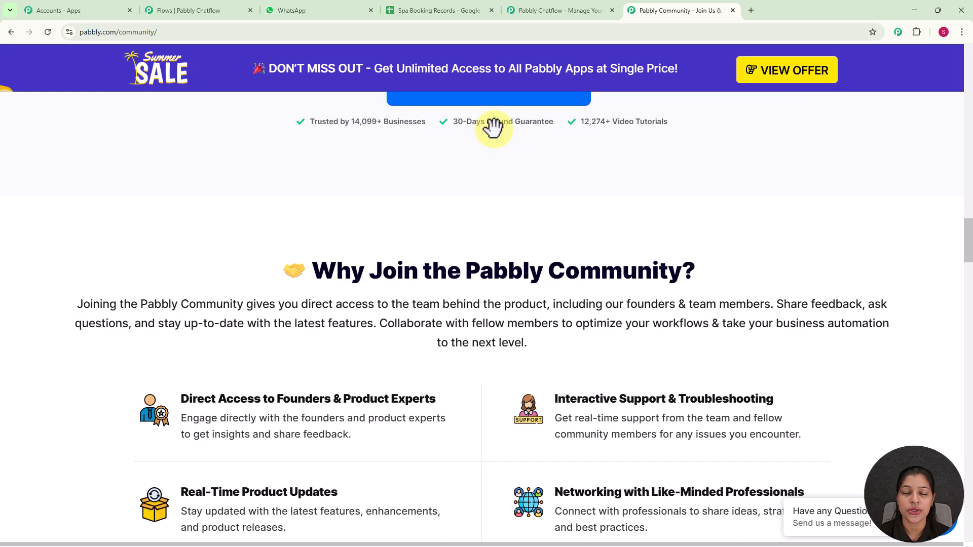
{"action": "scroll", "coordinate": [493, 126], "scroll_direction": "down", "scroll_amount": 3}
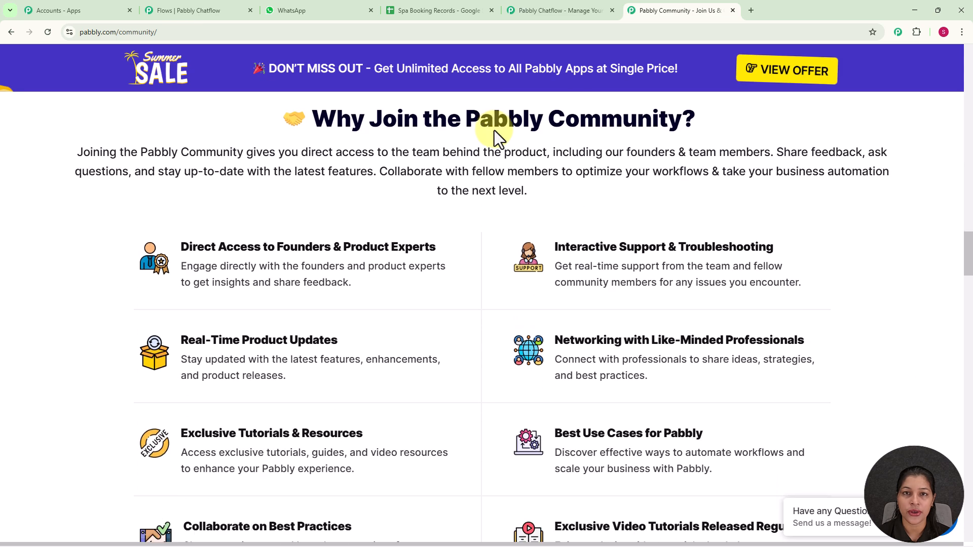
{"action": "scroll", "coordinate": [494, 129], "scroll_direction": "down", "scroll_amount": 6}
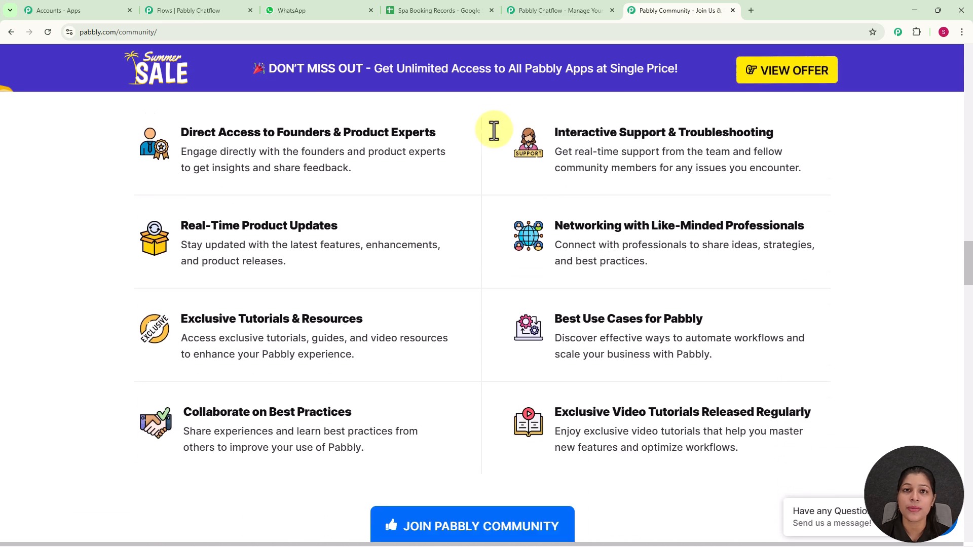
{"action": "scroll", "coordinate": [494, 131], "scroll_direction": "down", "scroll_amount": 4}
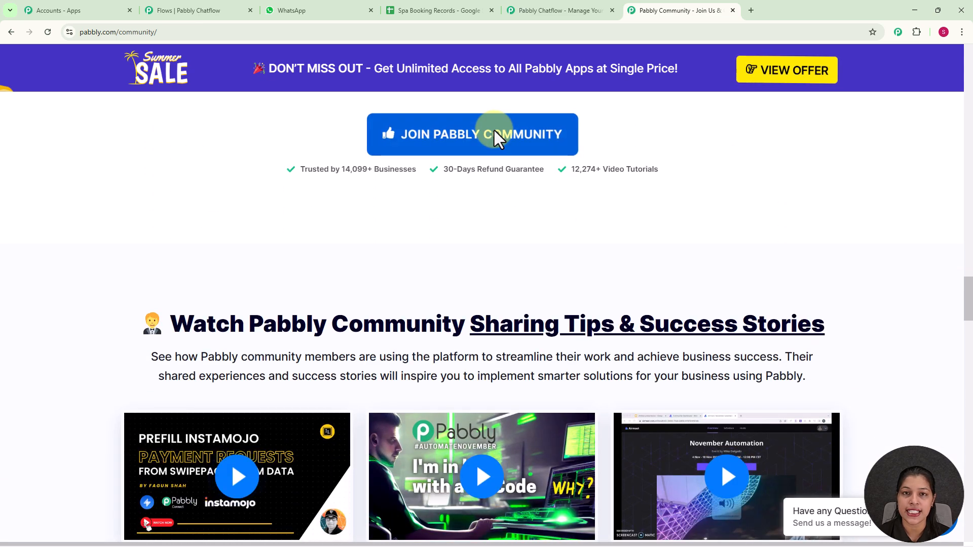
Dismiss the offer popup, sign in, and launch Pabbly Chatflow from the apps list.
{"action": "left_click", "coordinate": [555, 8]}
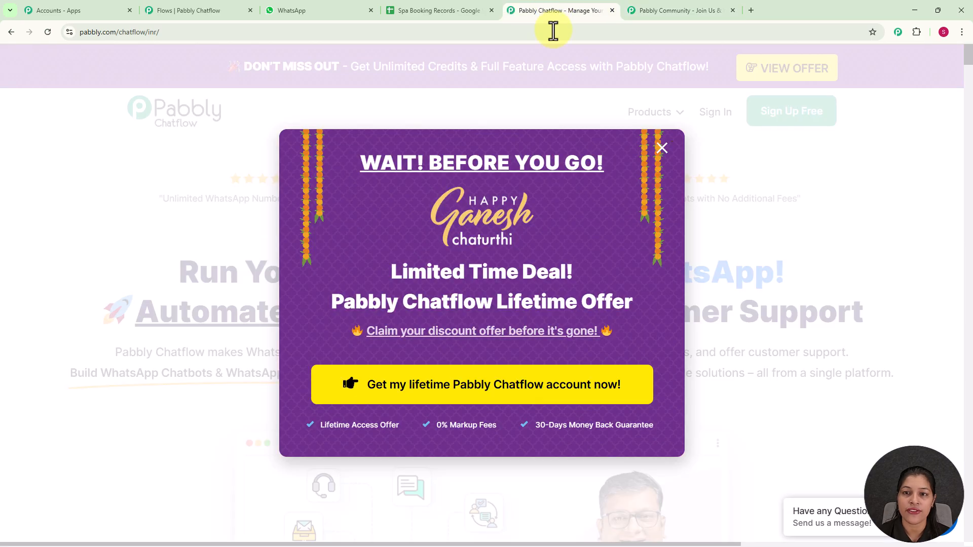
{"action": "left_click", "coordinate": [662, 148]}
{"action": "left_click", "coordinate": [713, 122]}
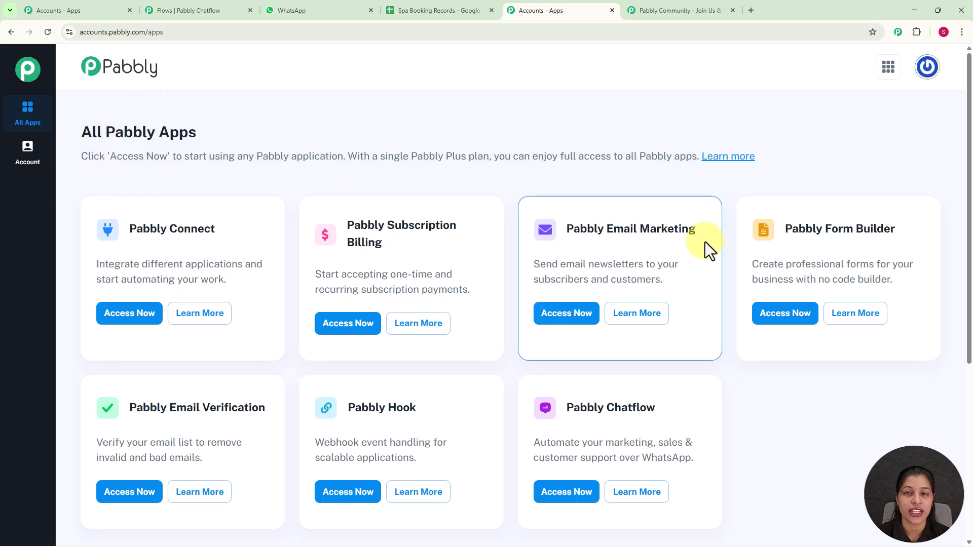
{"action": "scroll", "coordinate": [704, 242], "scroll_direction": "down", "scroll_amount": 1}
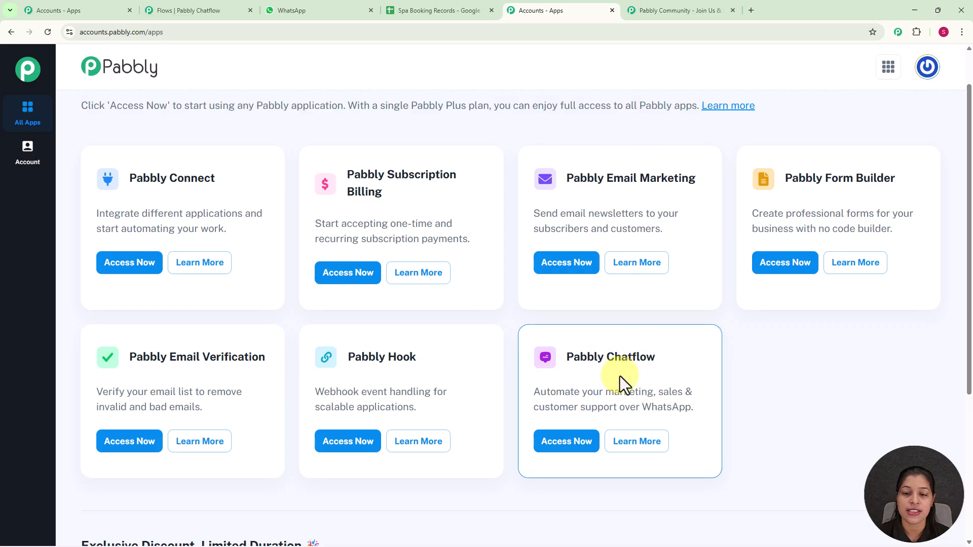
{"action": "left_click", "coordinate": [567, 442]}
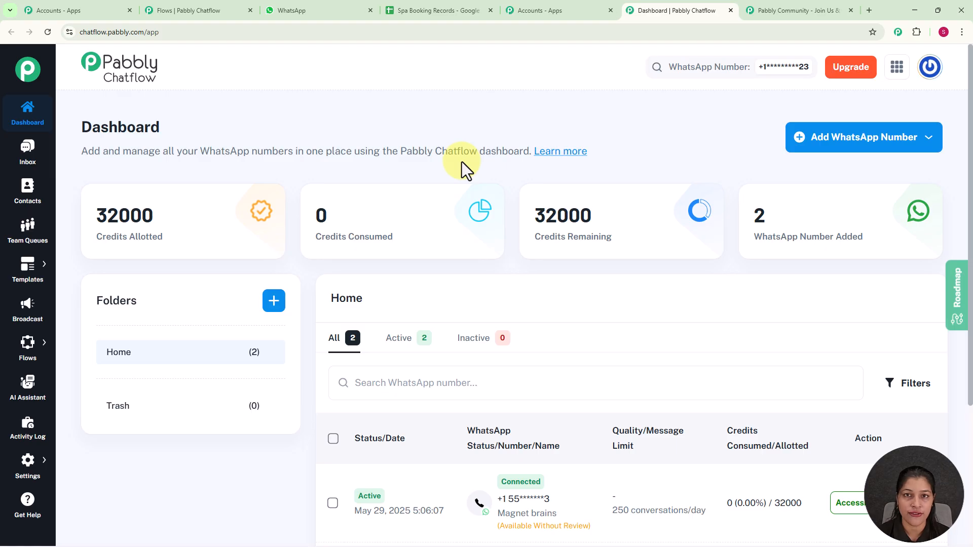
{"action": "scroll", "coordinate": [461, 162], "scroll_direction": "down", "scroll_amount": 4}
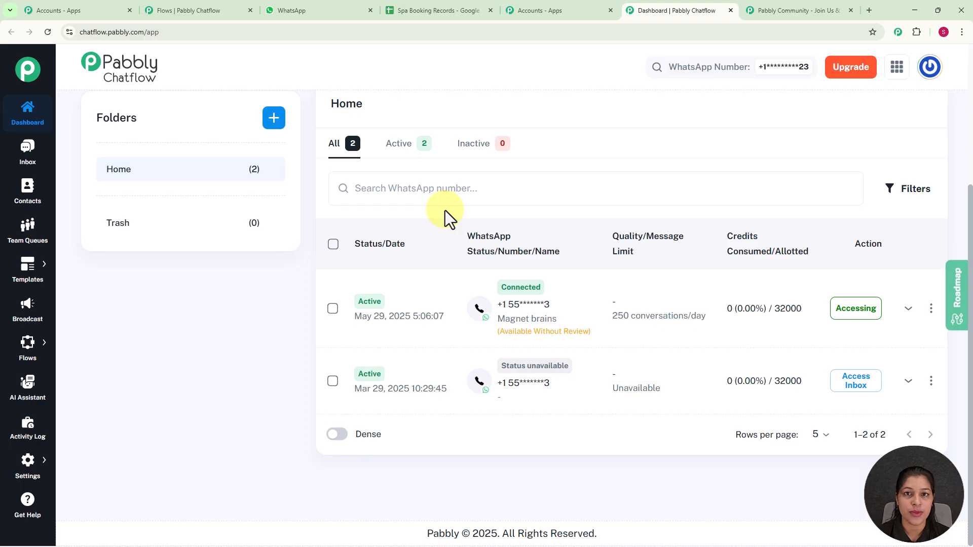
{"action": "scroll", "coordinate": [490, 178], "scroll_direction": "up", "scroll_amount": 4}
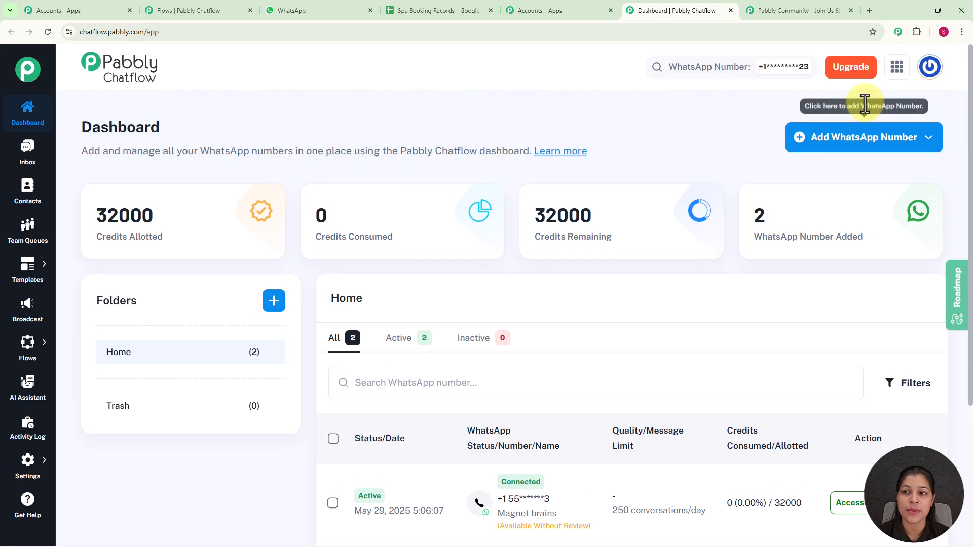
{"action": "left_click", "coordinate": [875, 147]}
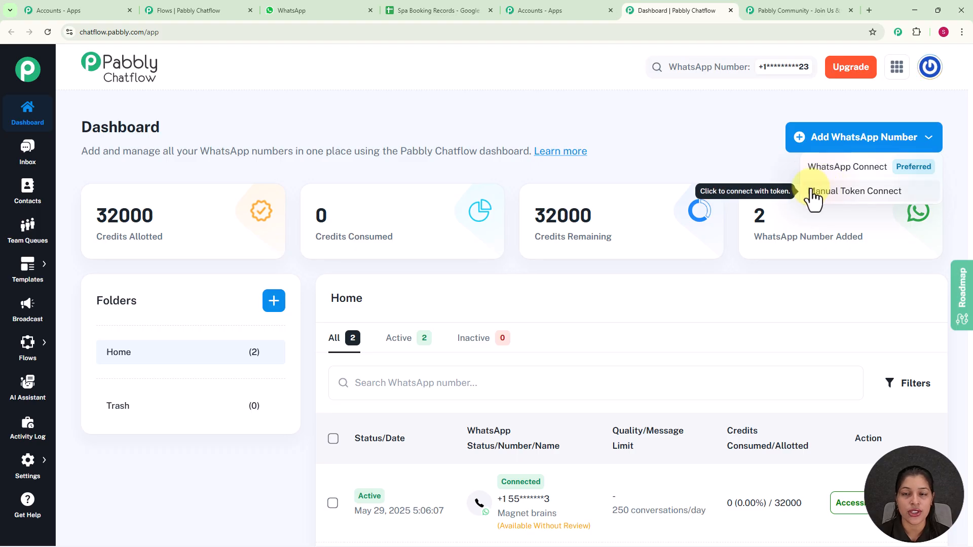
{"action": "left_click", "coordinate": [670, 136]}
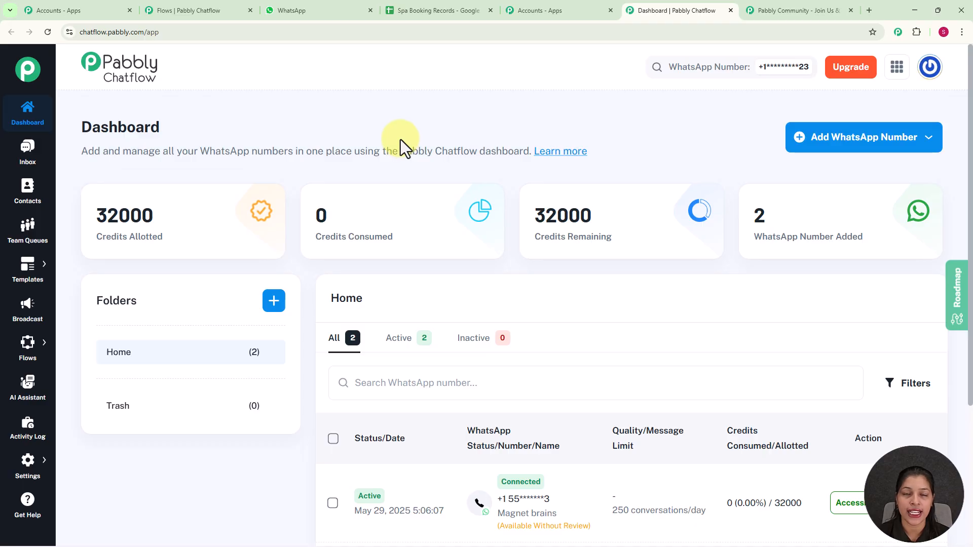
{"action": "scroll", "coordinate": [400, 138], "scroll_direction": "down", "scroll_amount": 1}
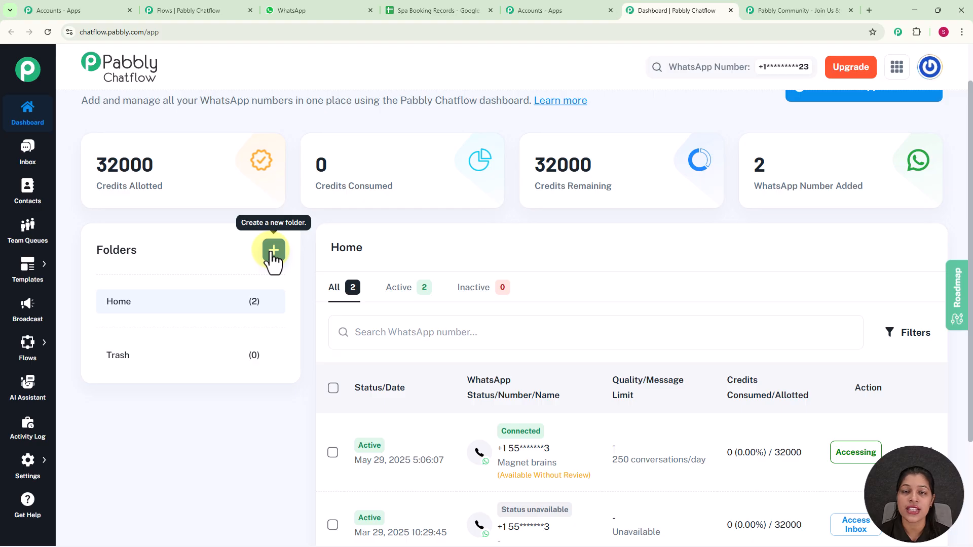
{"action": "mouse_move", "coordinate": [31, 348]}
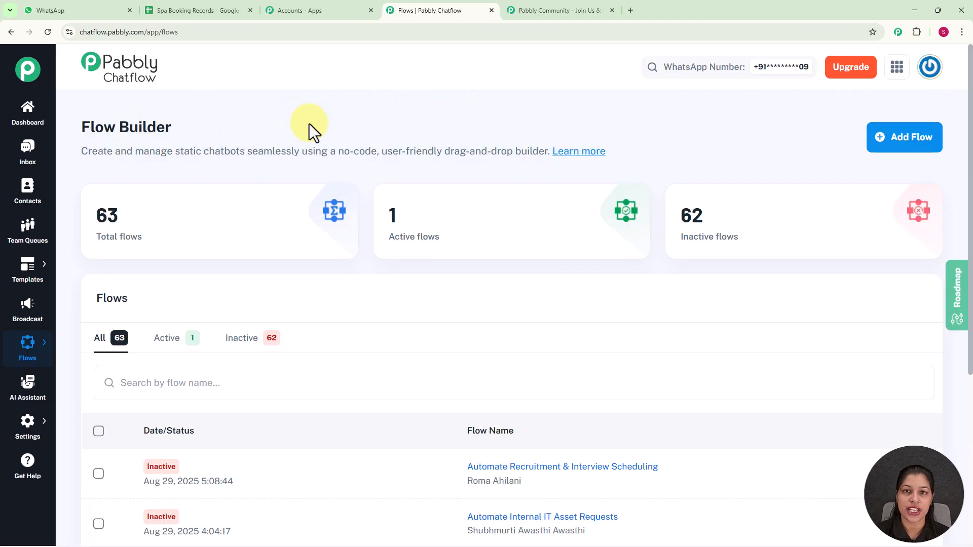
Scroll through the Flows list and add a new flow.
{"action": "scroll", "coordinate": [344, 200], "scroll_direction": "down", "scroll_amount": 3}
{"action": "scroll", "coordinate": [358, 375], "scroll_direction": "down", "scroll_amount": 2}
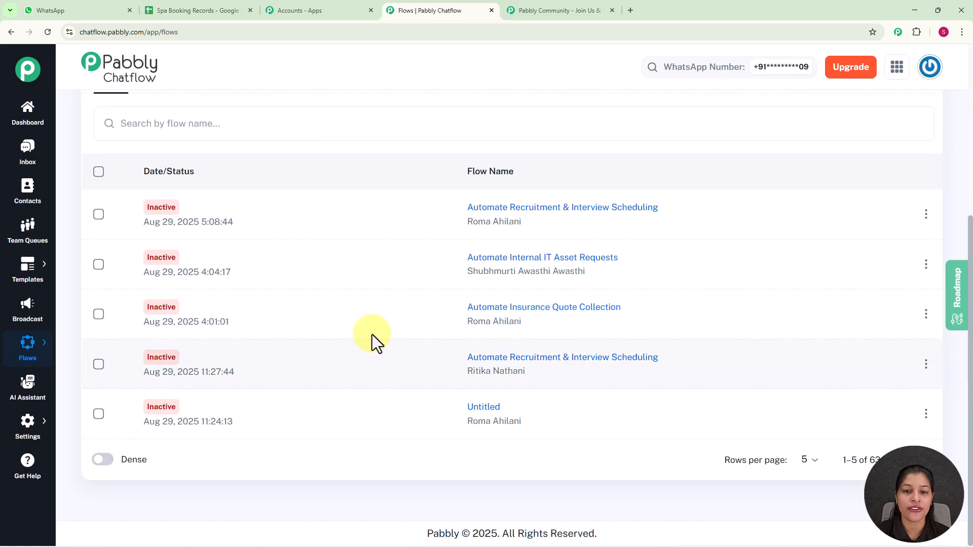
{"action": "scroll", "coordinate": [375, 299], "scroll_direction": "up", "scroll_amount": 6}
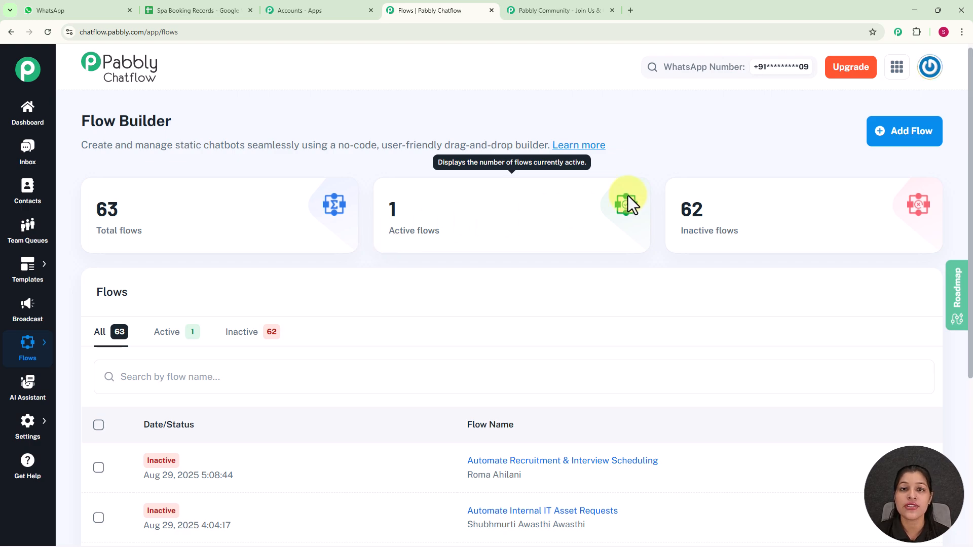
{"action": "left_click", "coordinate": [918, 136]}
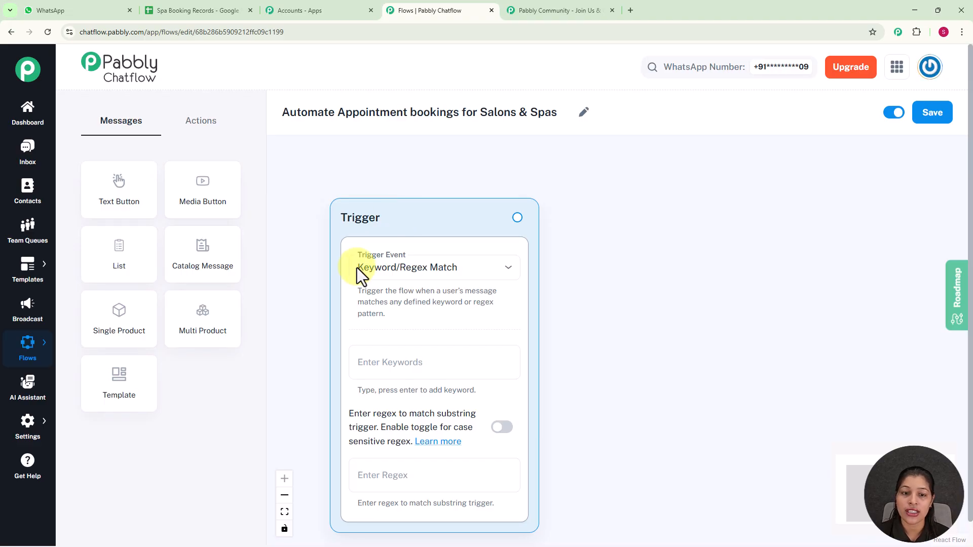
Set the trigger event to Keyword/Regex Match.
{"action": "left_click", "coordinate": [400, 272]}
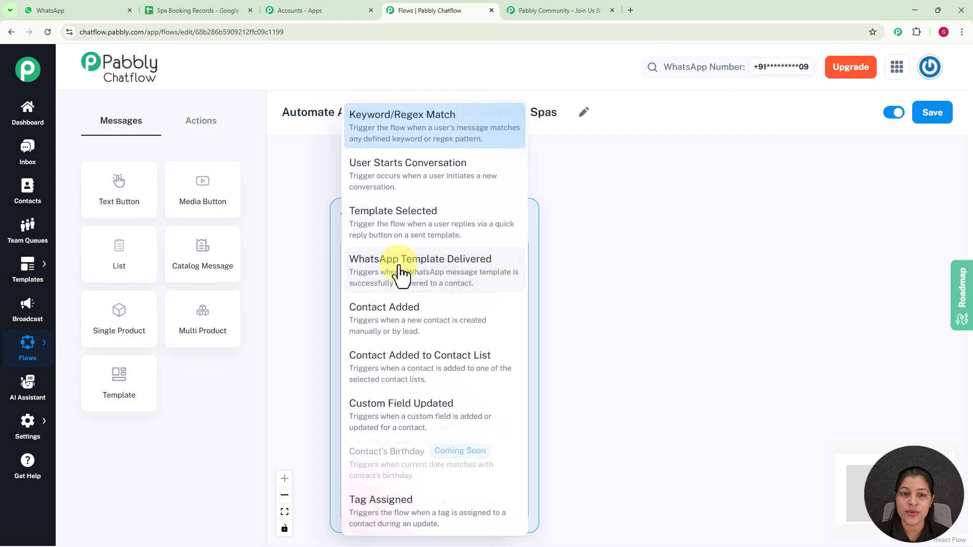
{"action": "left_click", "coordinate": [406, 131]}
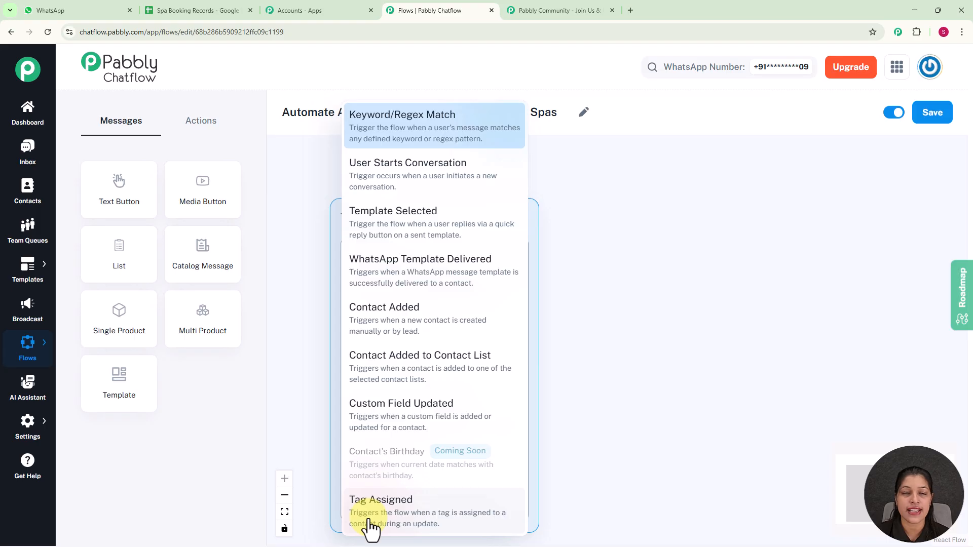
{"action": "left_click", "coordinate": [442, 129]}
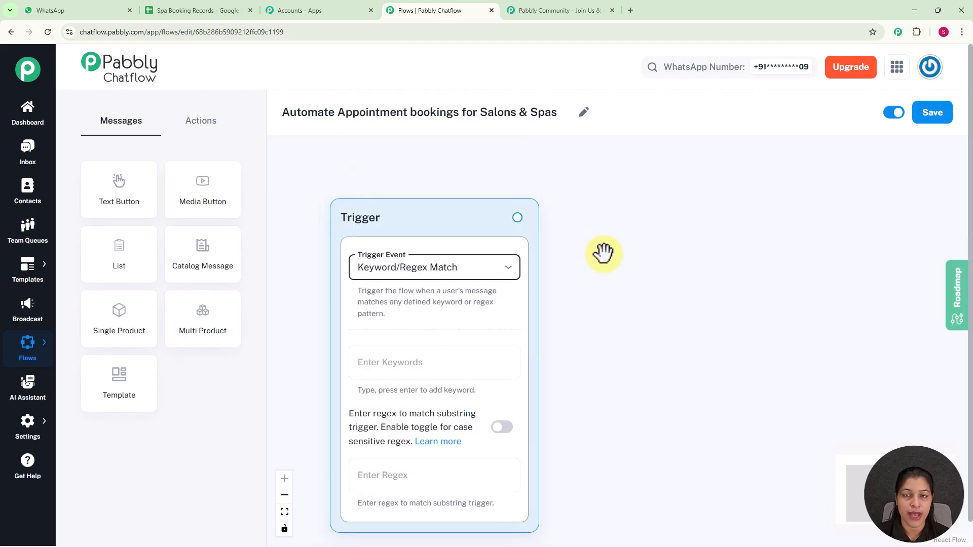
{"action": "scroll", "coordinate": [615, 268], "scroll_direction": "down", "scroll_amount": 2}
{"action": "left_click_drag", "start_coordinate": [615, 269], "coordinate": [560, 224]}
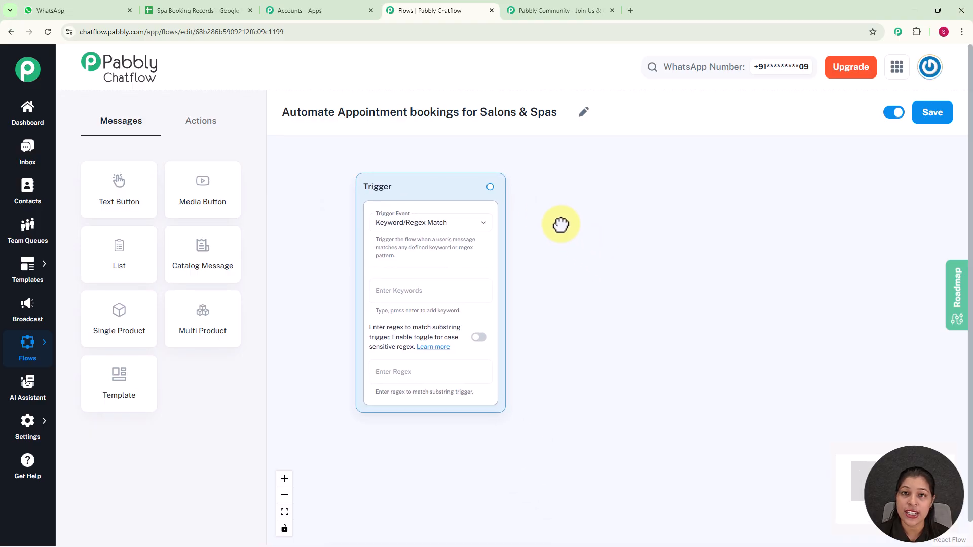
{"action": "scroll", "coordinate": [561, 234], "scroll_direction": "up", "scroll_amount": 2}
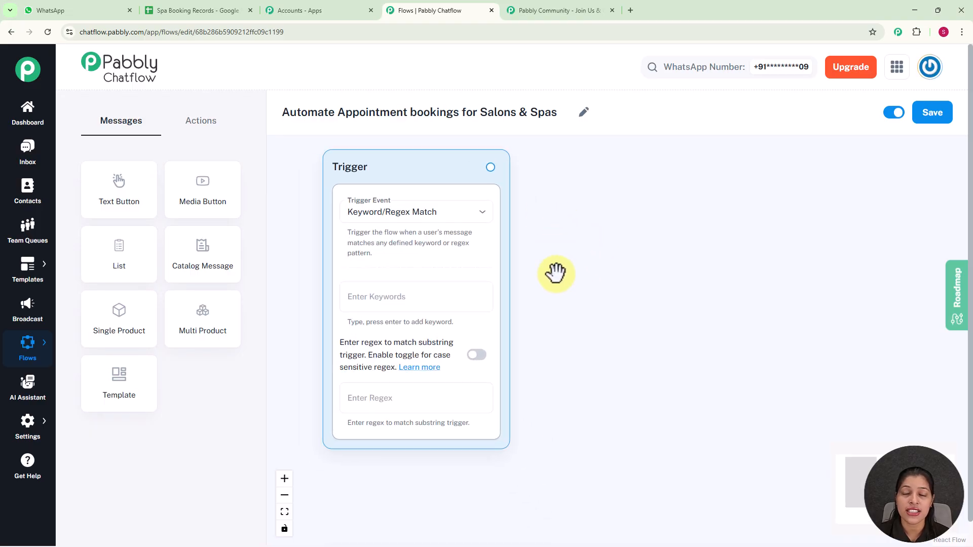
Add the trigger keyword 'Book Appointment' and the regex [\s\S]+.
{"action": "left_click", "coordinate": [416, 299]}
{"action": "type", "text": "Book Appointment"}
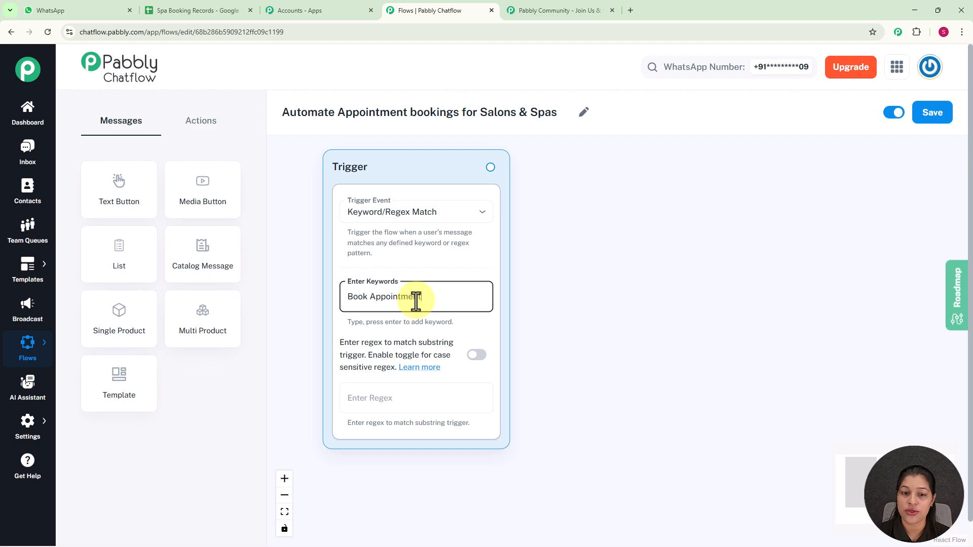
{"action": "key", "text": "Return"}
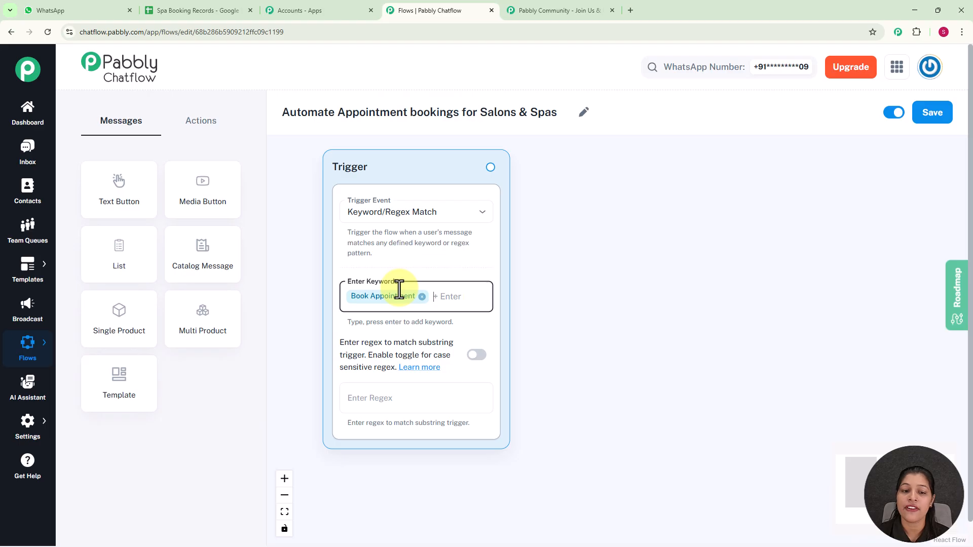
{"action": "left_click", "coordinate": [396, 398]}
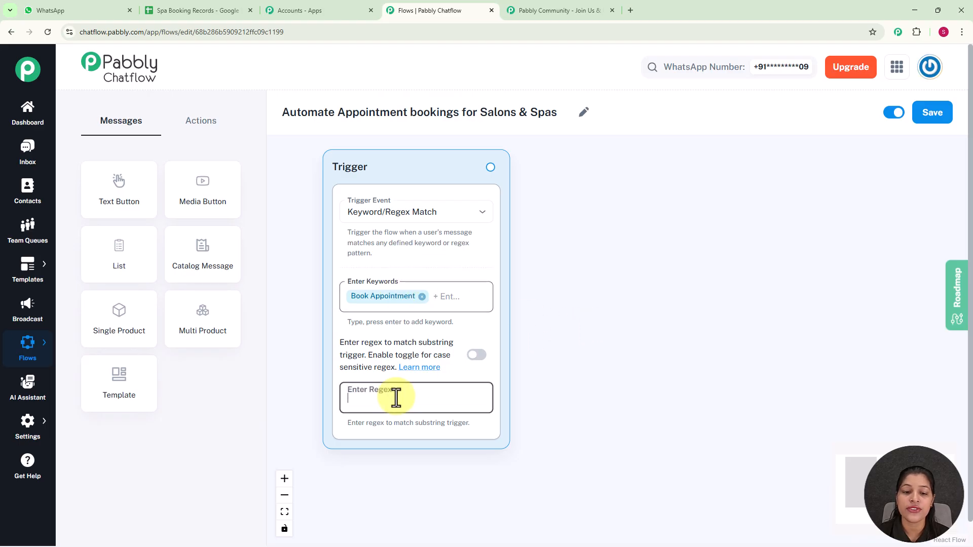
{"action": "type", "text": "[\\"}
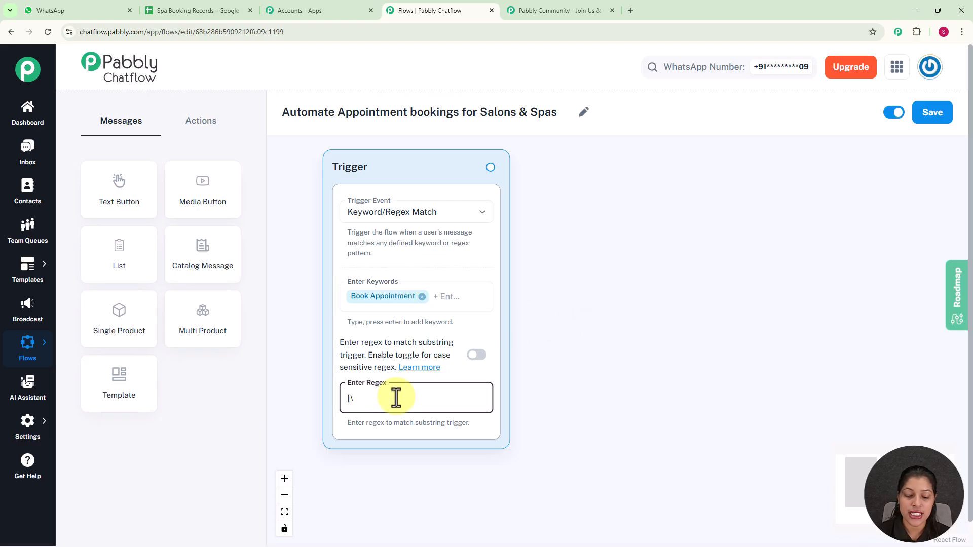
{"action": "type", "text": "s\\S]"}
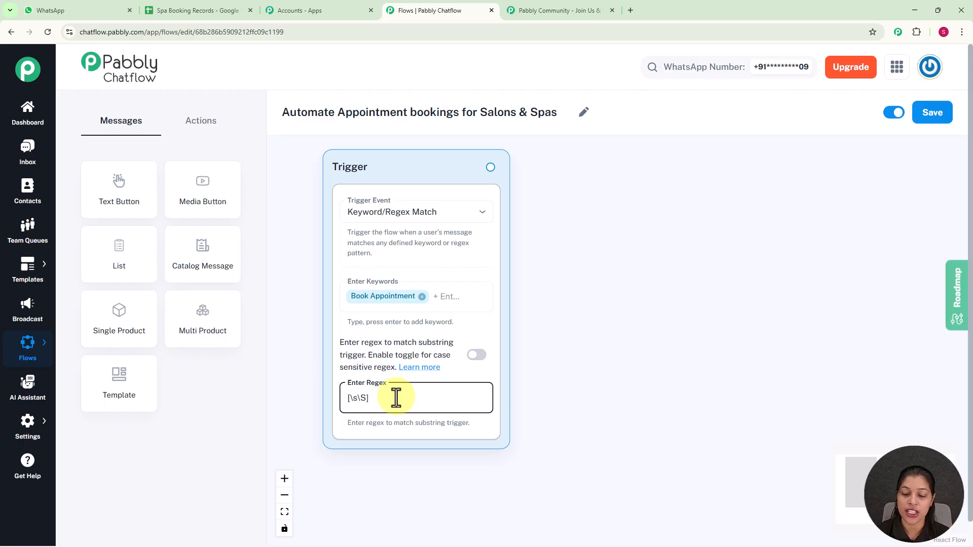
{"action": "type", "text": "+"}
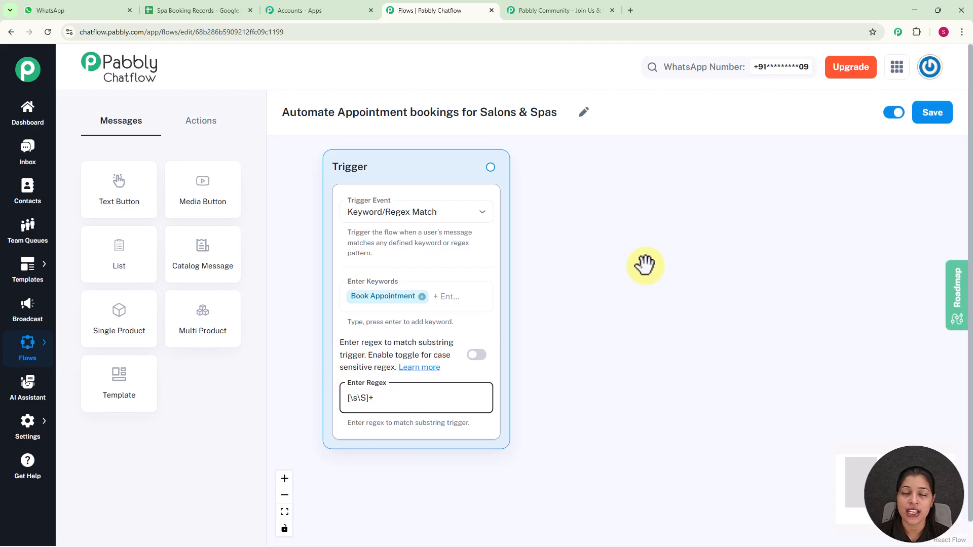
{"action": "left_click_drag", "start_coordinate": [490, 167], "coordinate": [573, 213]}
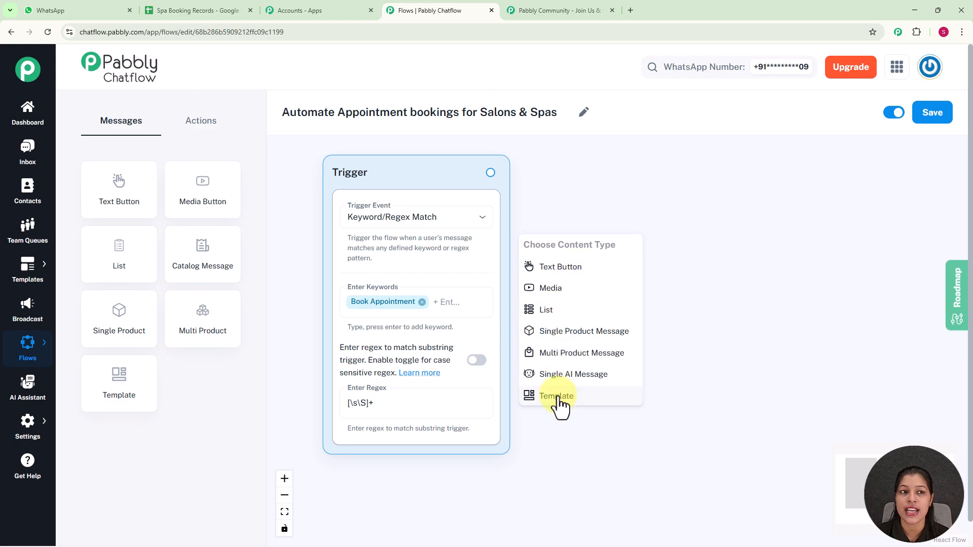
Add a Text Button step containing the three-line Glamour Salon welcome message.
{"action": "left_click", "coordinate": [568, 268]}
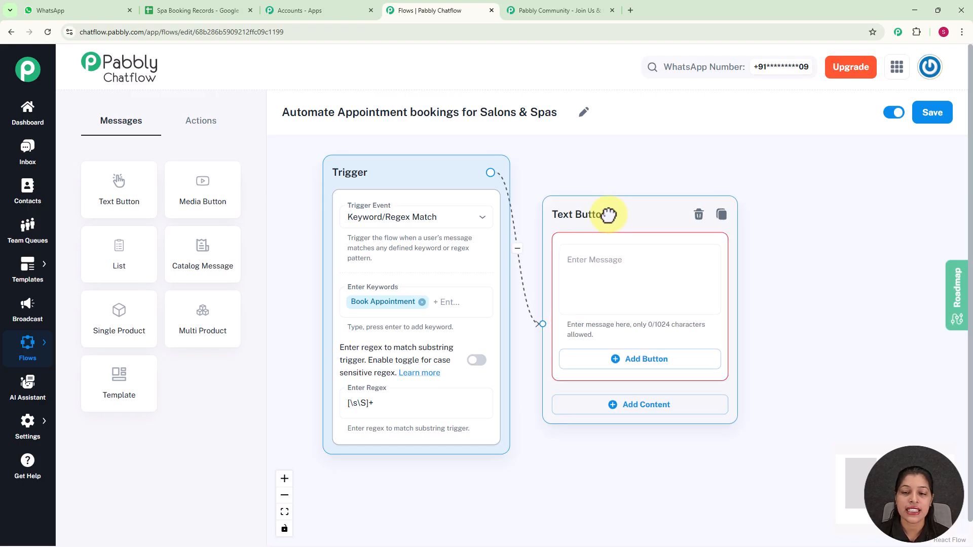
{"action": "left_click", "coordinate": [606, 279]}
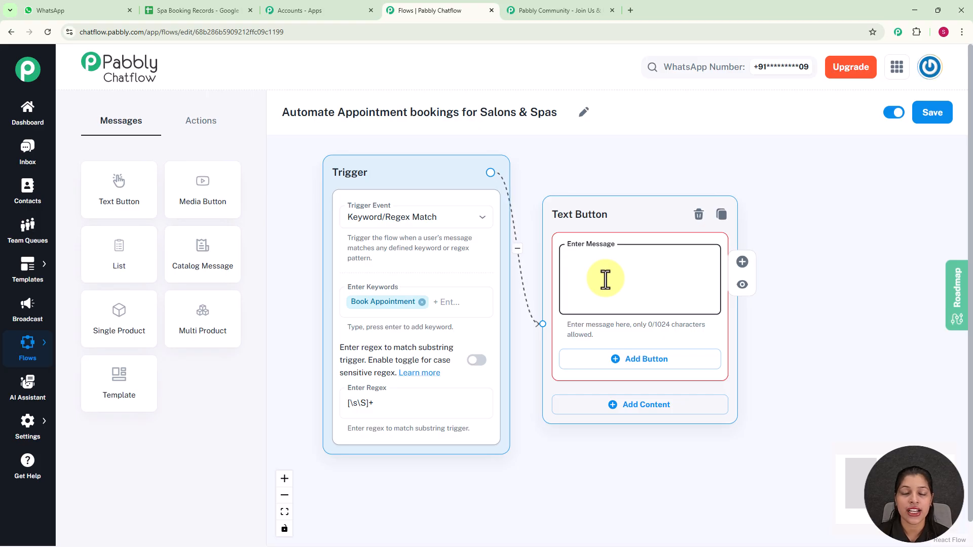
{"action": "type", "text": "Hi ! *Welcome to Glamour Salon* ✨ I'm your glamour bot. How can I assist you today?"}
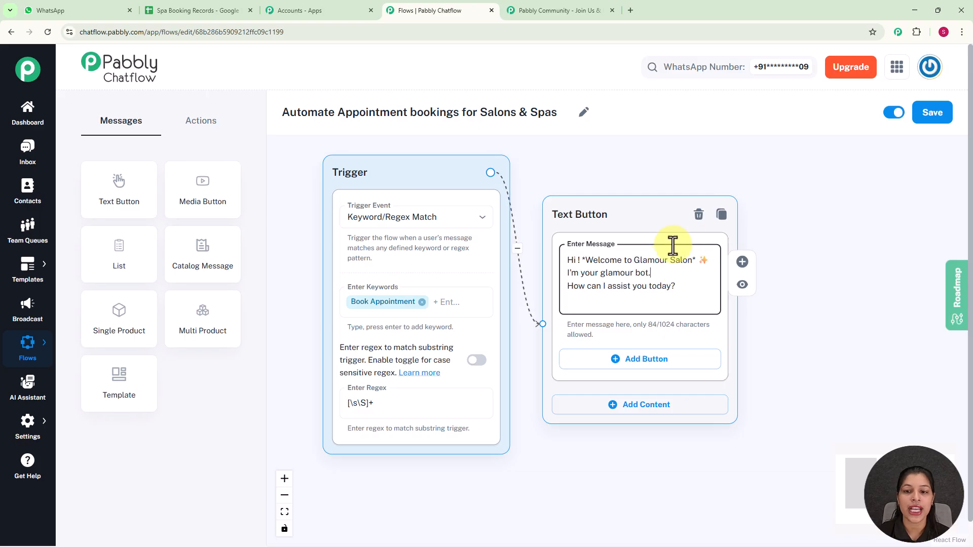
{"action": "left_click", "coordinate": [664, 274]}
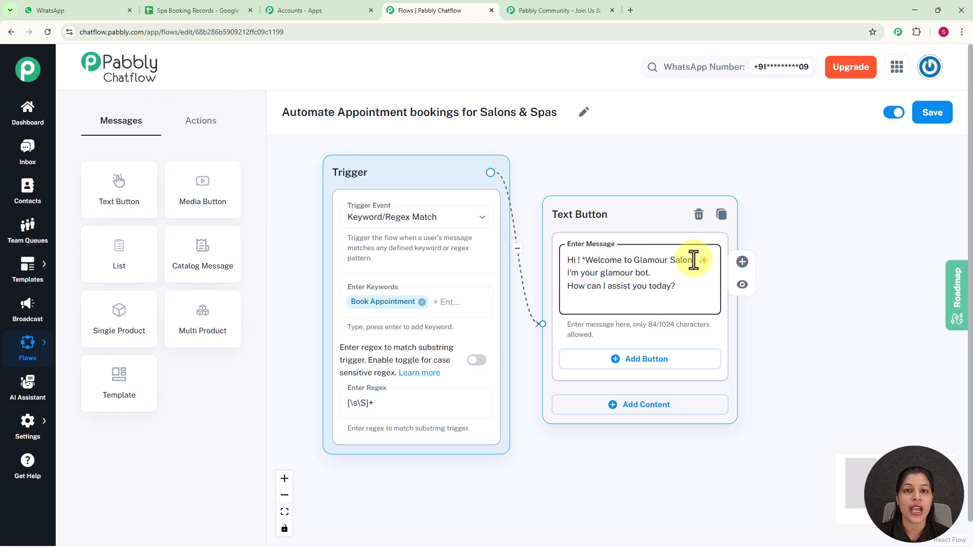
Add two reply buttons labelled 'Book Appointment' and 'Services Menu'.
{"action": "left_click", "coordinate": [643, 366]}
{"action": "left_click_drag", "start_coordinate": [787, 359], "coordinate": [729, 315]}
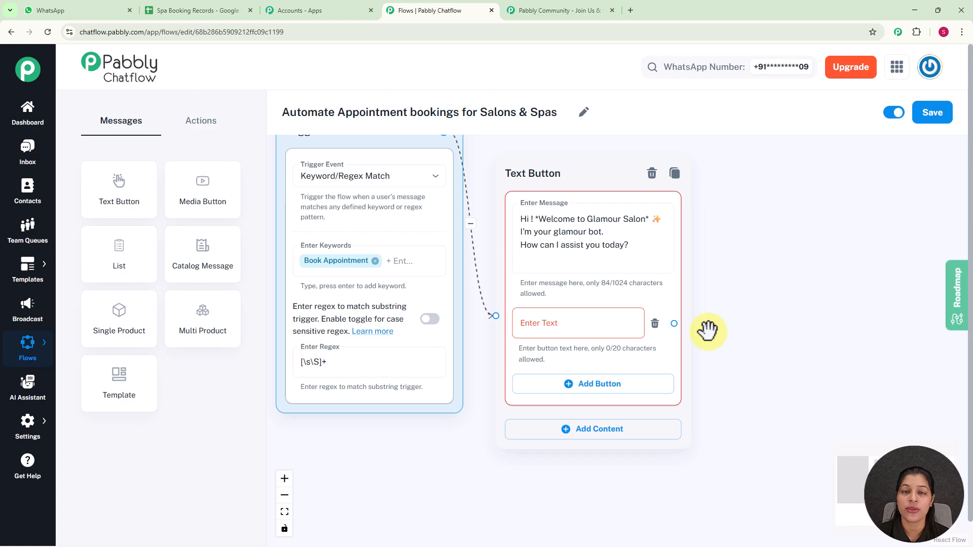
{"action": "left_click", "coordinate": [580, 320]}
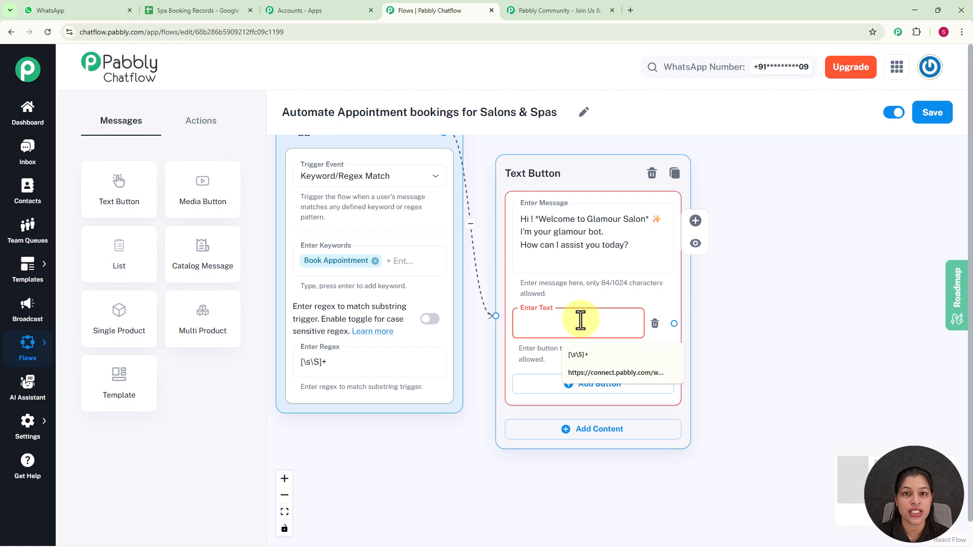
{"action": "type", "text": "Book Appointment😊"}
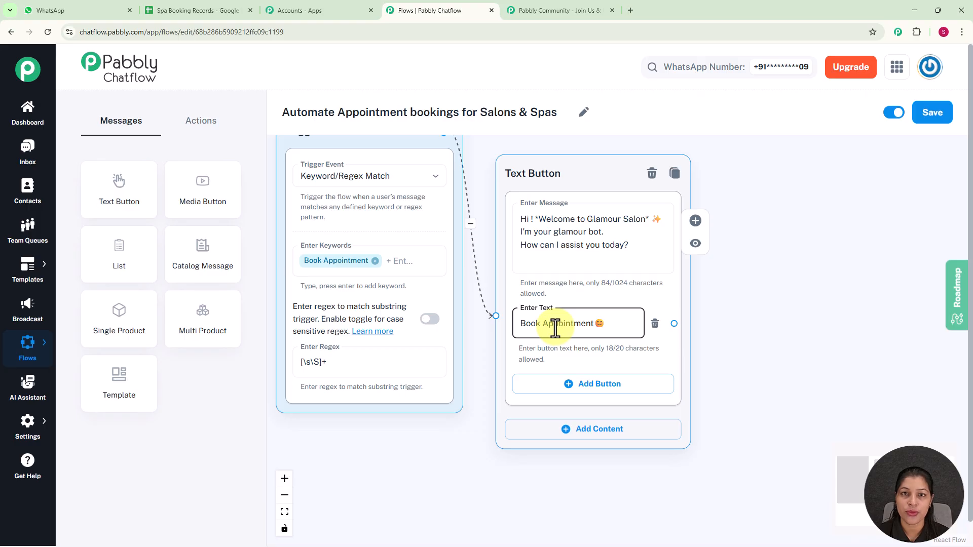
{"action": "left_click", "coordinate": [556, 391]}
{"action": "left_click", "coordinate": [552, 396]}
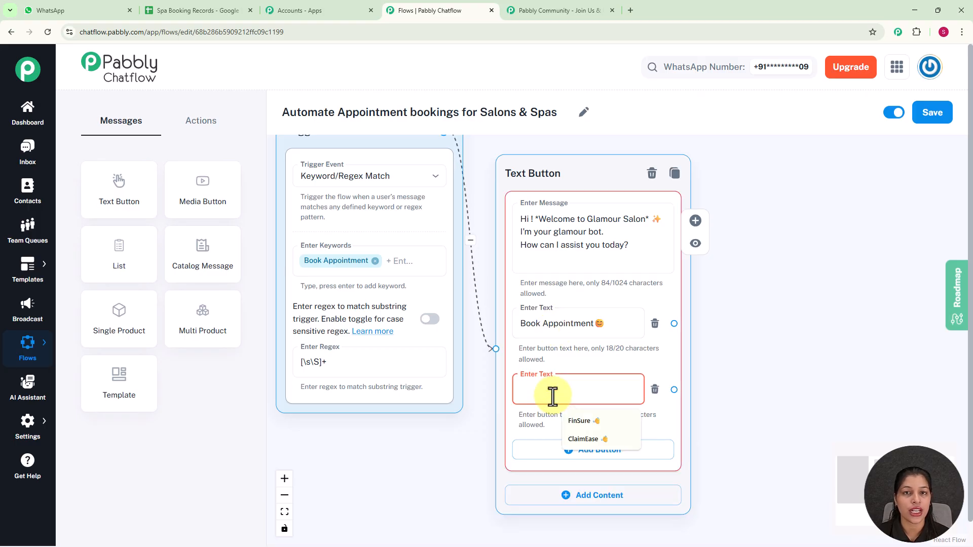
{"action": "type", "text": "Services Menu 💅"}
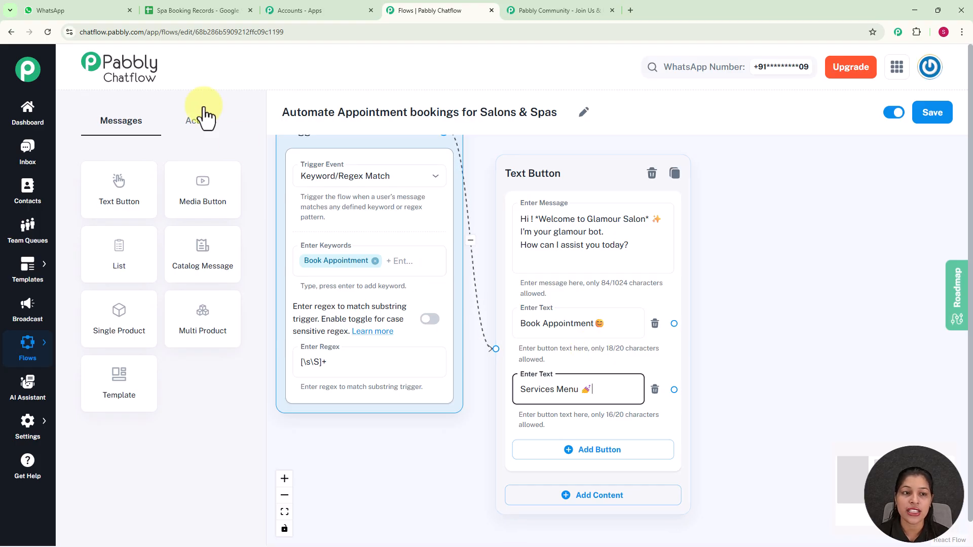
Add a Question node beside the Text Button and connect Book Appointment to it.
{"action": "left_click", "coordinate": [201, 128]}
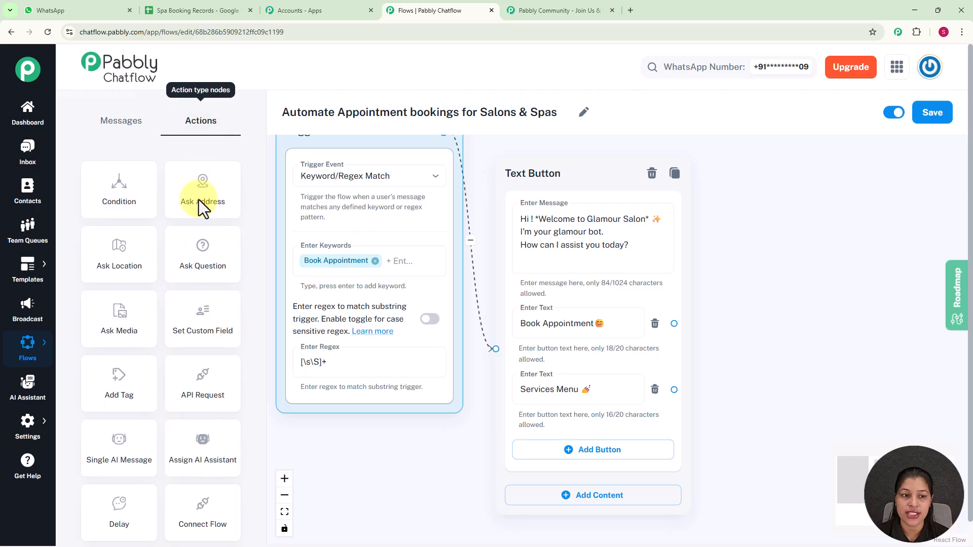
{"action": "left_click", "coordinate": [208, 257]}
{"action": "left_click_drag", "start_coordinate": [424, 258], "coordinate": [771, 162]}
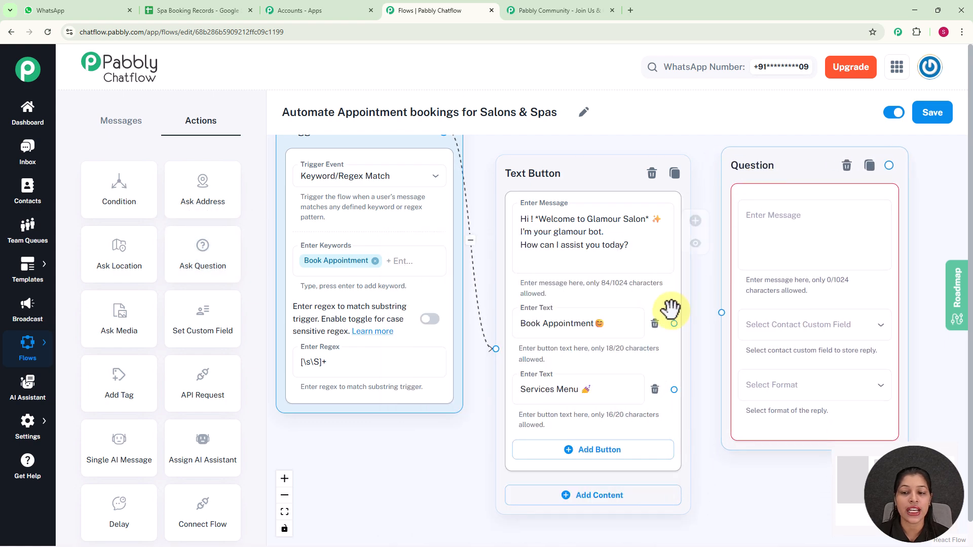
{"action": "left_click_drag", "start_coordinate": [674, 325], "coordinate": [723, 311]}
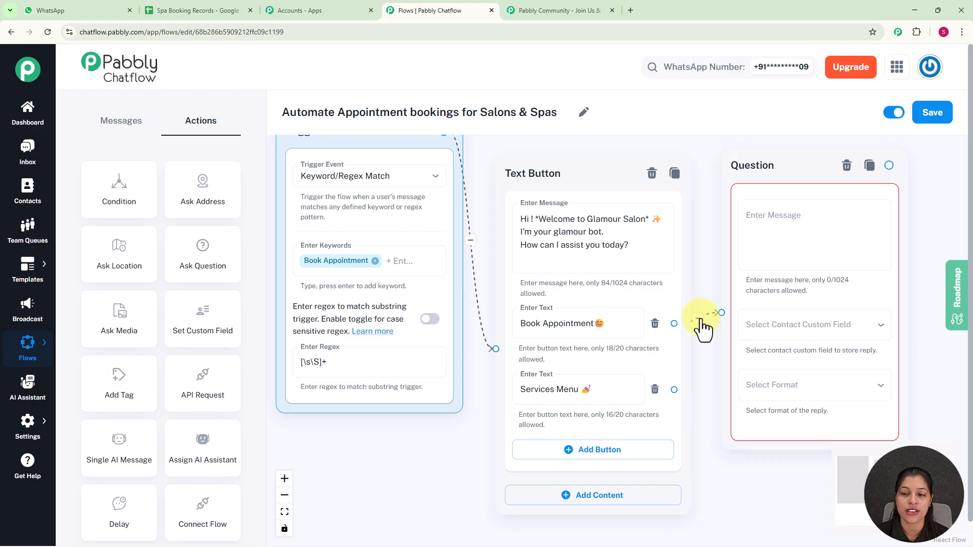
Ask for the customer's full name, saving the reply to FullName with Any format.
{"action": "left_click", "coordinate": [786, 230]}
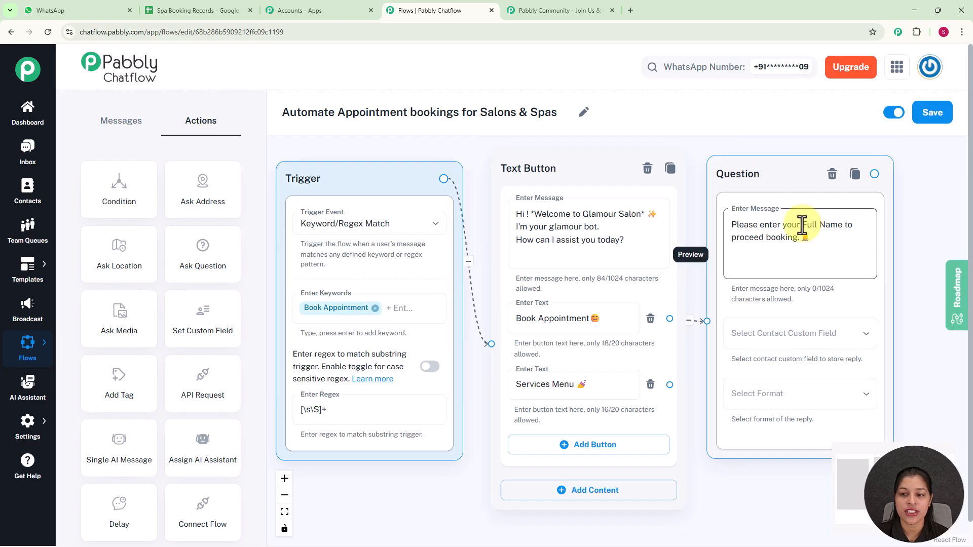
{"action": "left_click", "coordinate": [793, 345]}
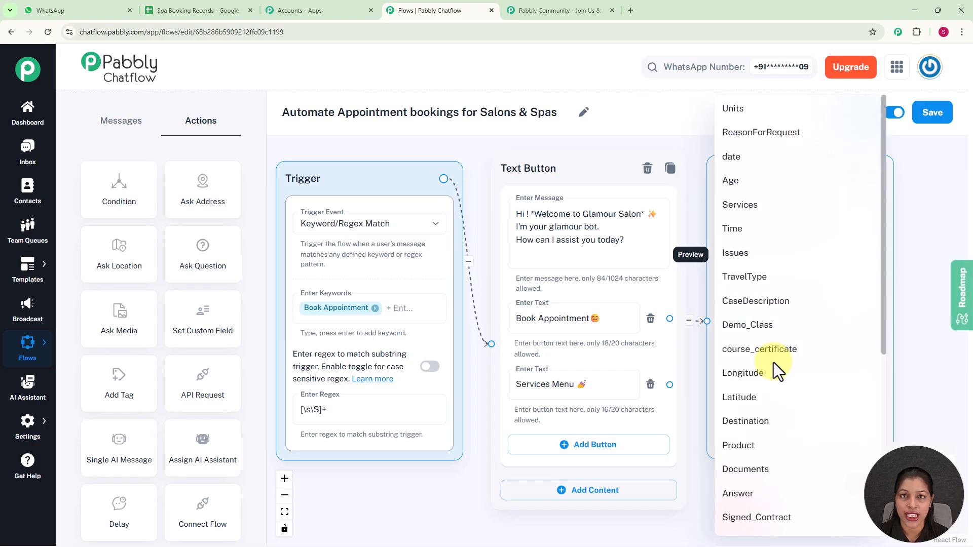
{"action": "left_click", "coordinate": [450, 488]}
{"action": "mouse_move", "coordinate": [41, 428]}
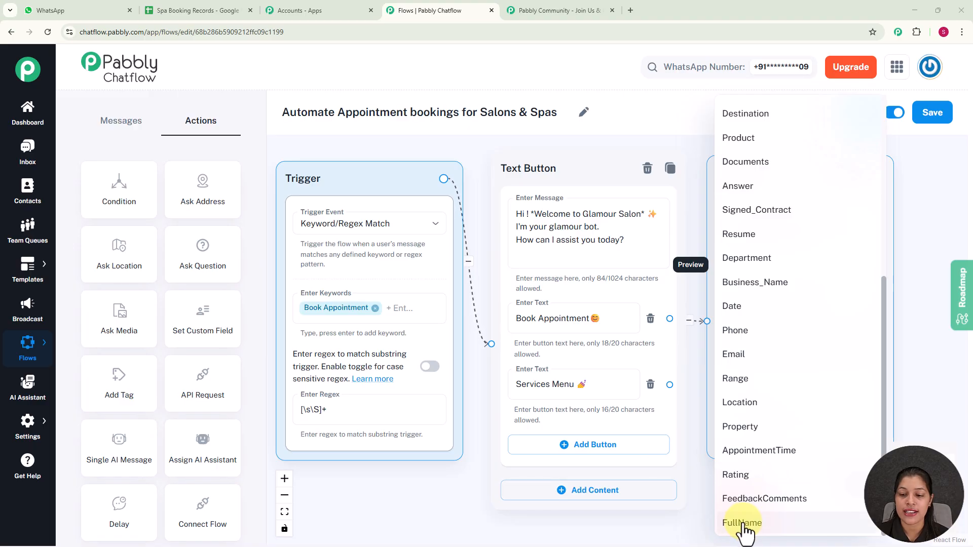
{"action": "left_click", "coordinate": [744, 527]}
{"action": "left_click", "coordinate": [760, 398]}
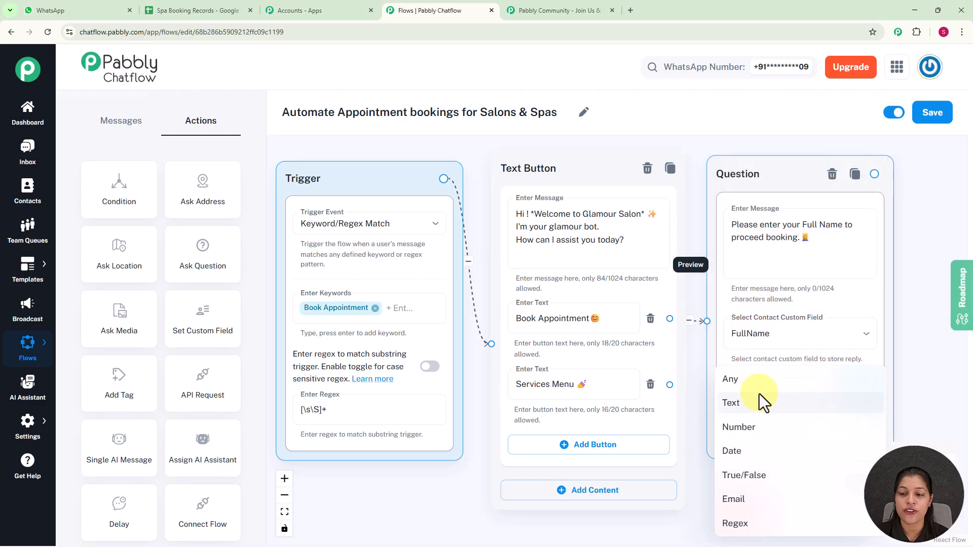
{"action": "left_click", "coordinate": [747, 391]}
{"action": "scroll", "coordinate": [865, 330], "scroll_direction": "down", "scroll_amount": 1}
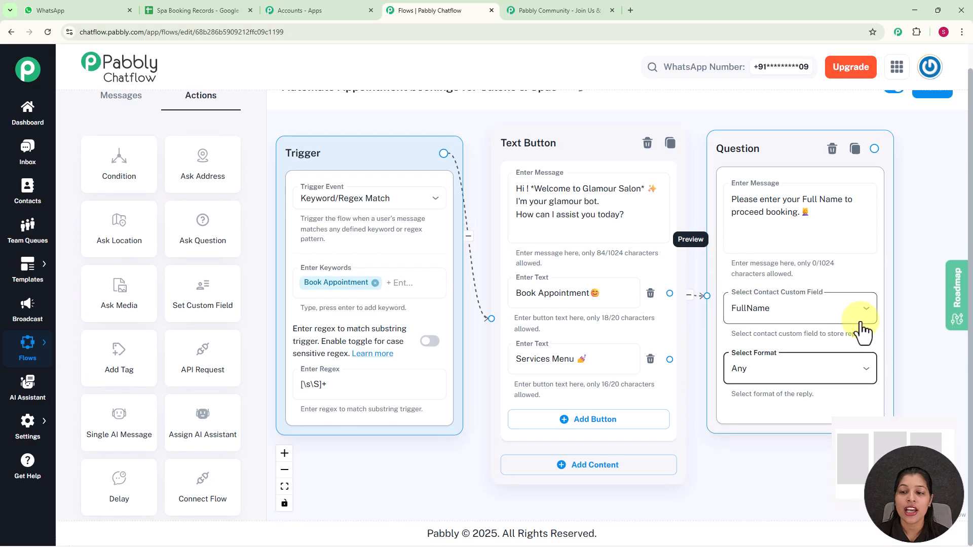
{"action": "scroll", "coordinate": [861, 277], "scroll_direction": "down", "scroll_amount": 3}
{"action": "left_click_drag", "start_coordinate": [902, 284], "coordinate": [700, 241]}
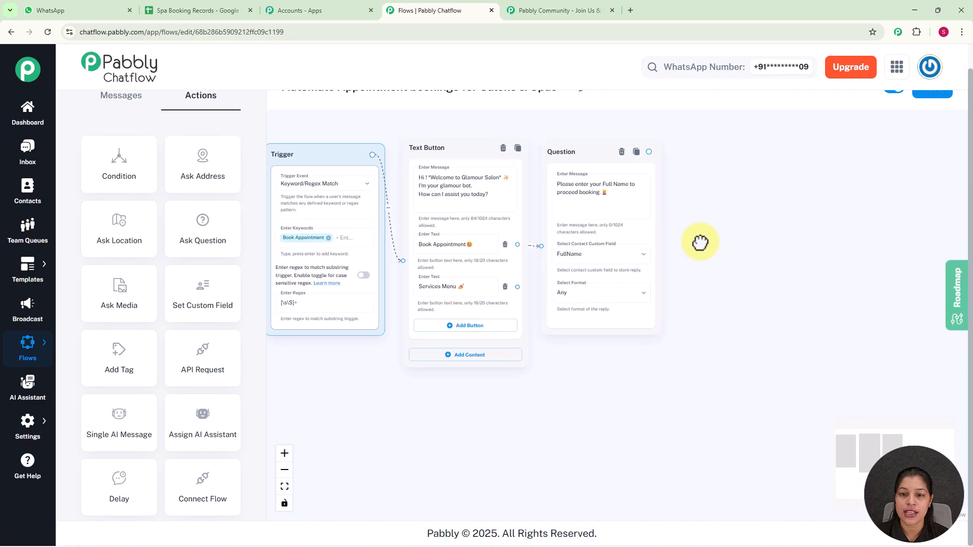
Add a second Question node and connect the name question to it.
{"action": "left_click", "coordinate": [203, 236]}
{"action": "left_click_drag", "start_coordinate": [417, 233], "coordinate": [738, 165]}
{"action": "scroll", "coordinate": [651, 150], "scroll_direction": "up", "scroll_amount": 1}
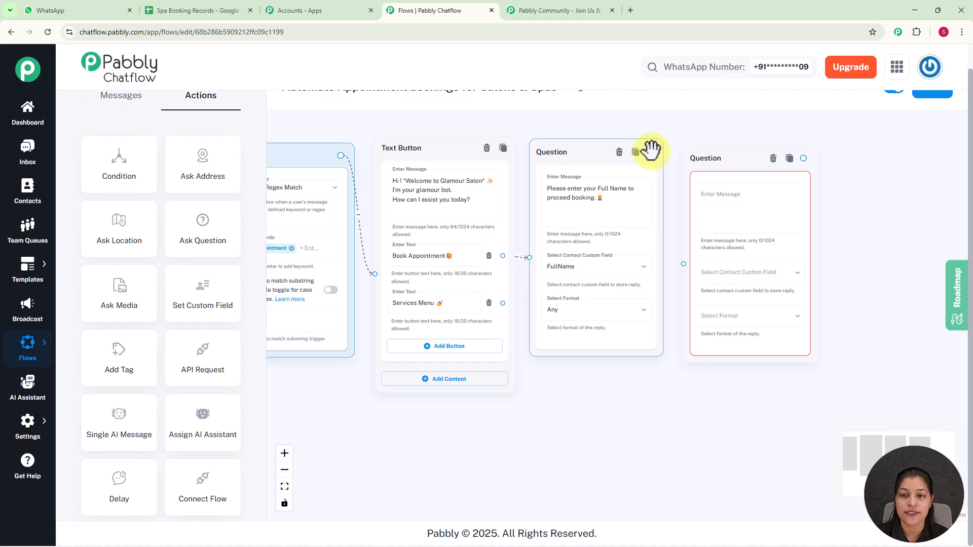
{"action": "mouse_move", "coordinate": [651, 152]}
{"action": "left_mouse_down"}
{"action": "mouse_move", "coordinate": [676, 278]}
{"action": "mouse_move", "coordinate": [684, 265]}
{"action": "left_mouse_up"}
Set its message to 'Please select date', saving the reply to Date in Date format.
{"action": "left_click", "coordinate": [735, 202]}
{"action": "scroll", "coordinate": [736, 200], "scroll_direction": "up", "scroll_amount": 1}
{"action": "left_click", "coordinate": [736, 199]}
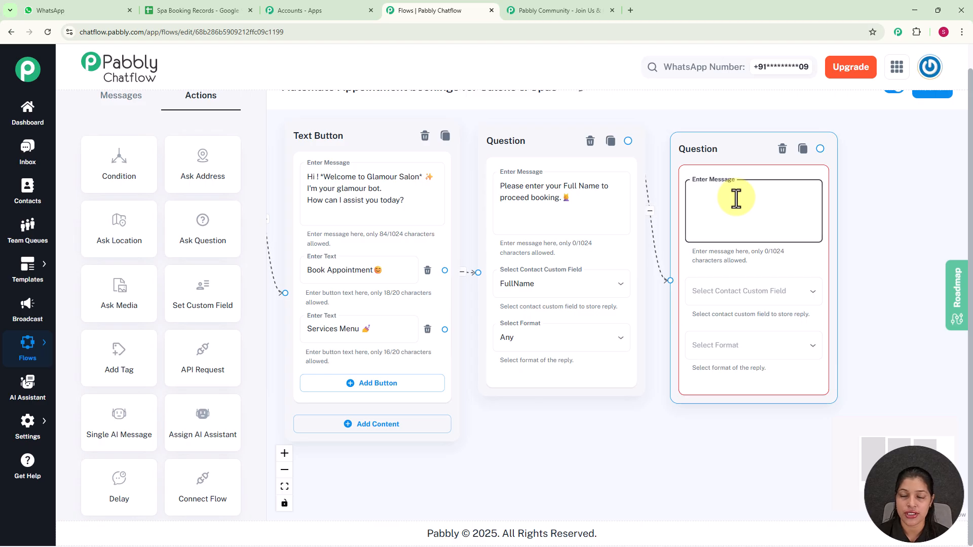
{"action": "type", "text": "Please select date 📅"}
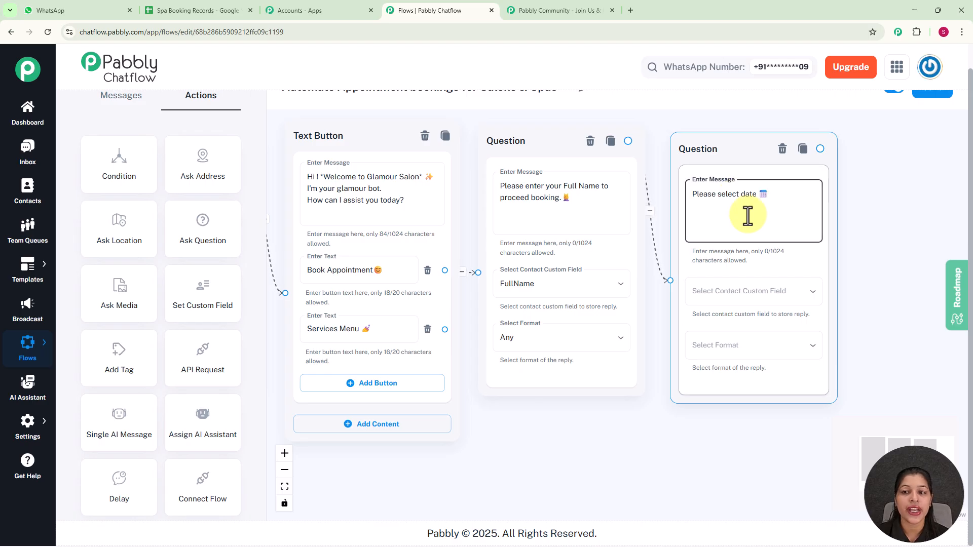
{"action": "left_click", "coordinate": [748, 292]}
{"action": "scroll", "coordinate": [740, 350], "scroll_direction": "down", "scroll_amount": 5}
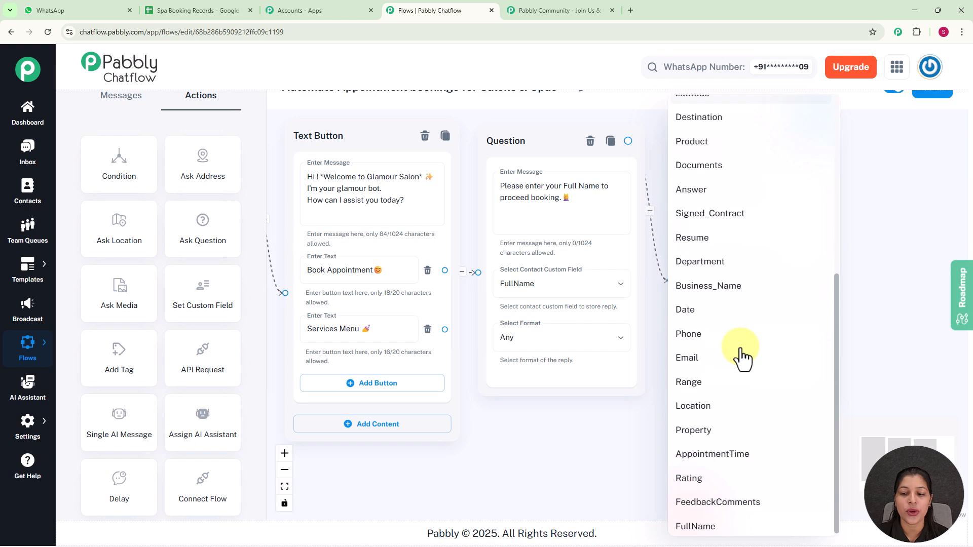
{"action": "left_click", "coordinate": [704, 310]}
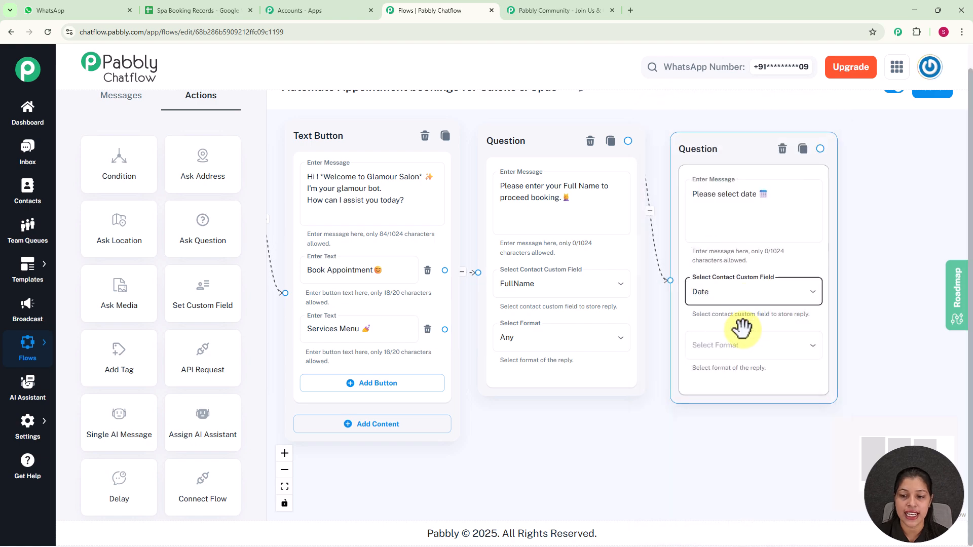
{"action": "left_click", "coordinate": [738, 345]}
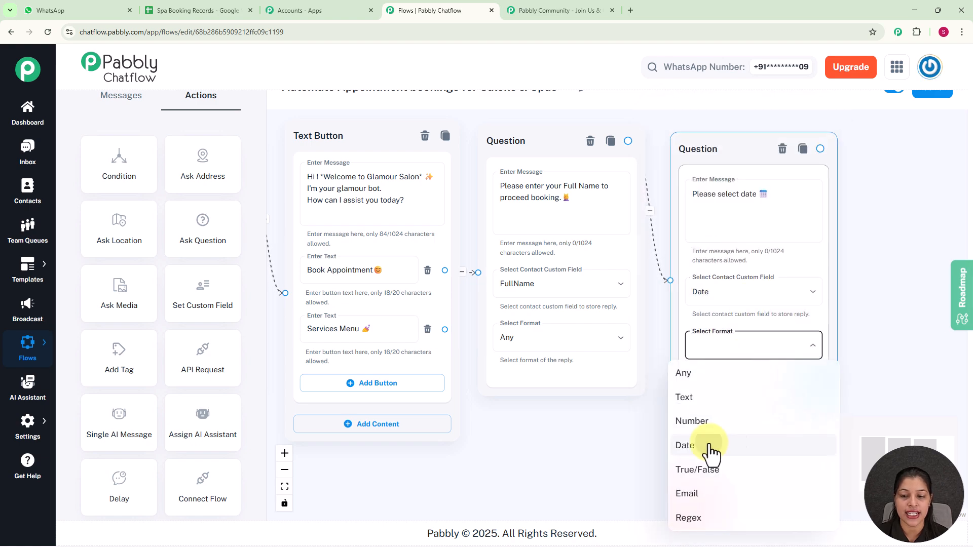
{"action": "left_click", "coordinate": [710, 446]}
{"action": "scroll", "coordinate": [839, 366], "scroll_direction": "down", "scroll_amount": 3}
{"action": "left_click_drag", "start_coordinate": [835, 354], "coordinate": [661, 258]}
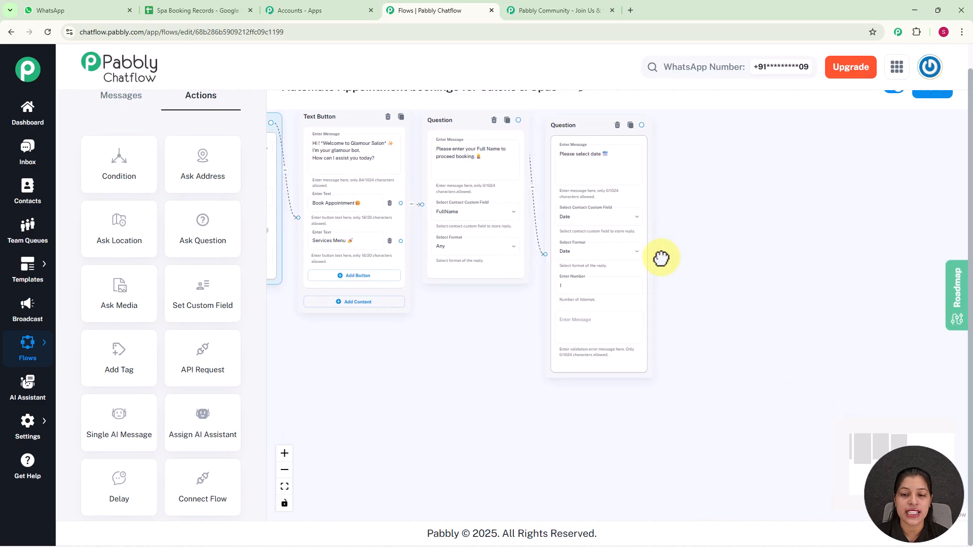
{"action": "scroll", "coordinate": [680, 279], "scroll_direction": "up", "scroll_amount": 4}
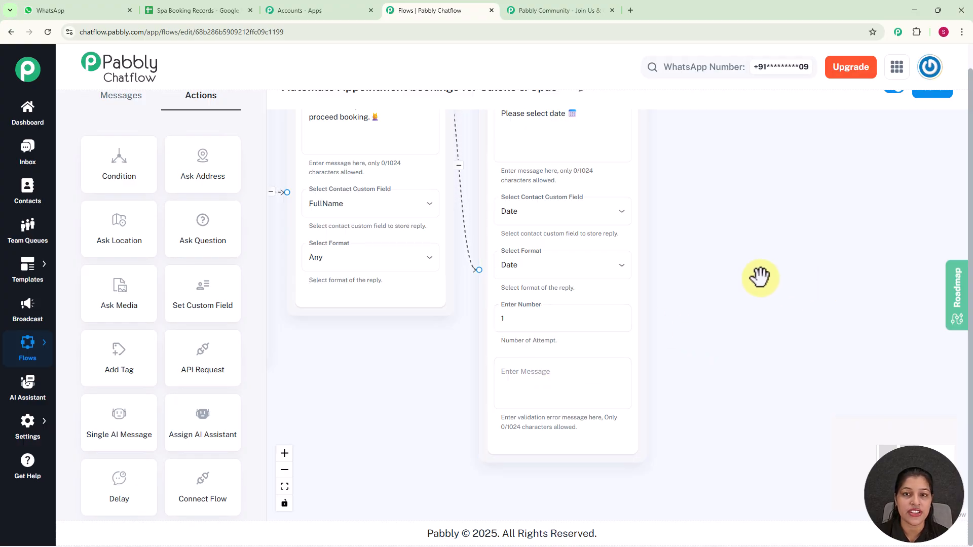
{"action": "left_click_drag", "start_coordinate": [761, 277], "coordinate": [746, 326]}
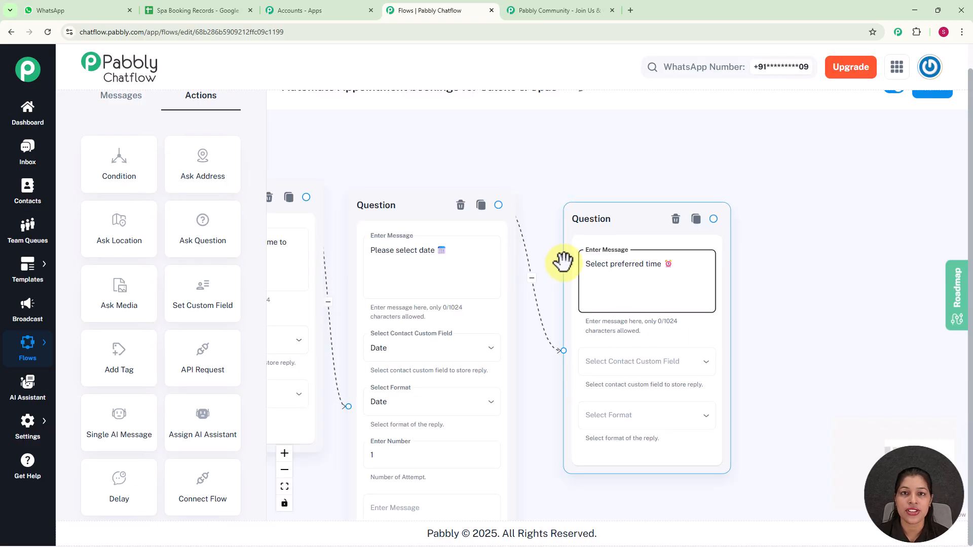
Save the preferred-time question's reply to the Time field with Any format.
{"action": "left_click", "coordinate": [646, 364]}
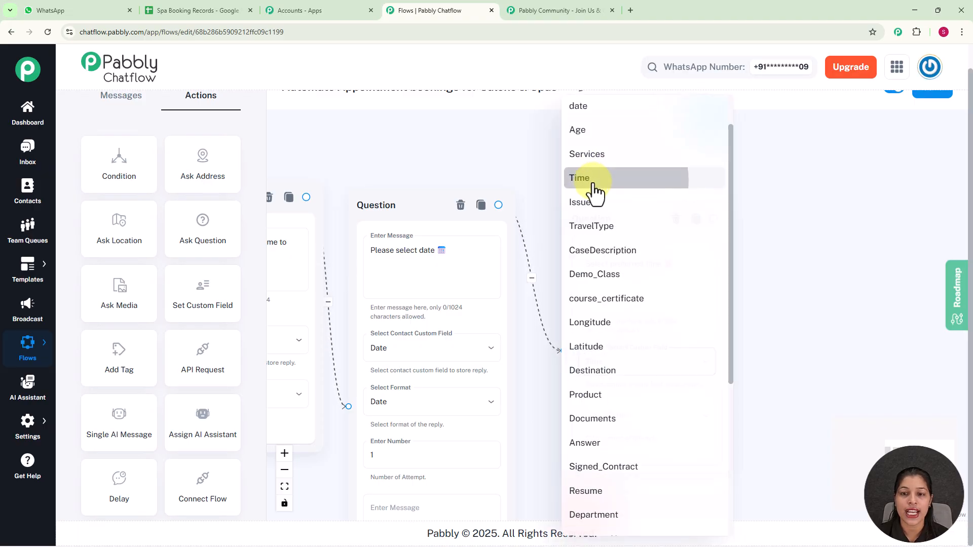
{"action": "left_click", "coordinate": [595, 193]}
{"action": "left_click", "coordinate": [656, 425]}
{"action": "left_click", "coordinate": [591, 383]}
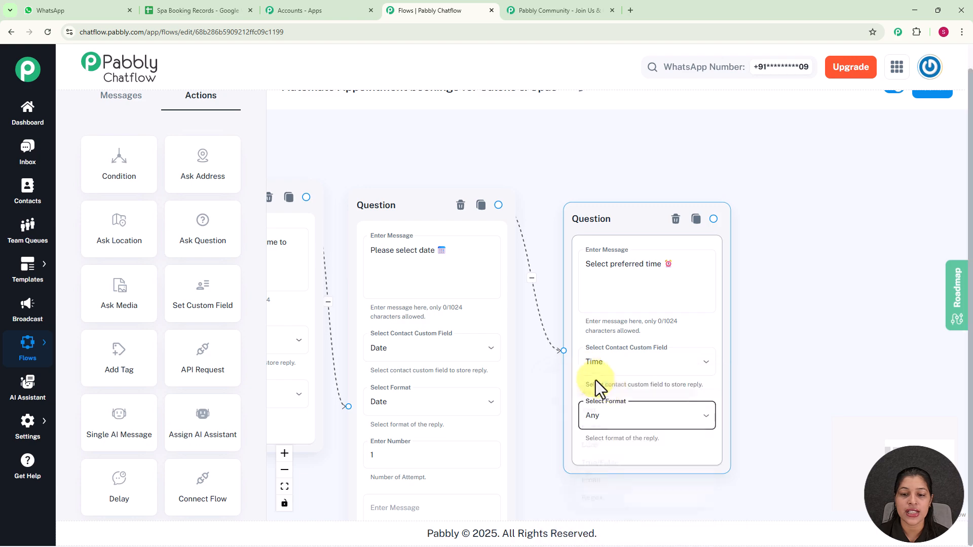
{"action": "scroll", "coordinate": [754, 332], "scroll_direction": "down", "scroll_amount": 3}
{"action": "left_click_drag", "start_coordinate": [777, 315], "coordinate": [695, 252]}
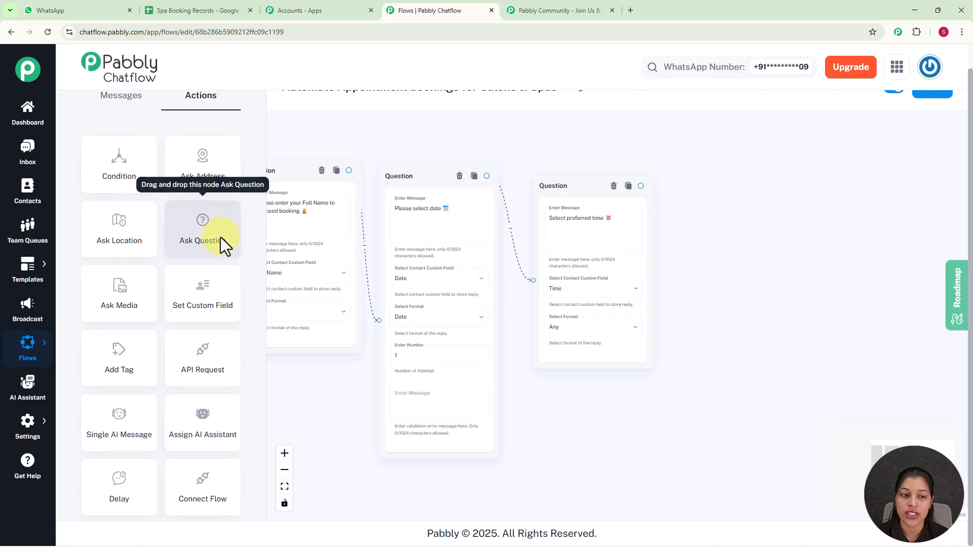
Add another Question node at the end and link the time question to it.
{"action": "left_click_drag", "start_coordinate": [221, 237], "coordinate": [289, 208]}
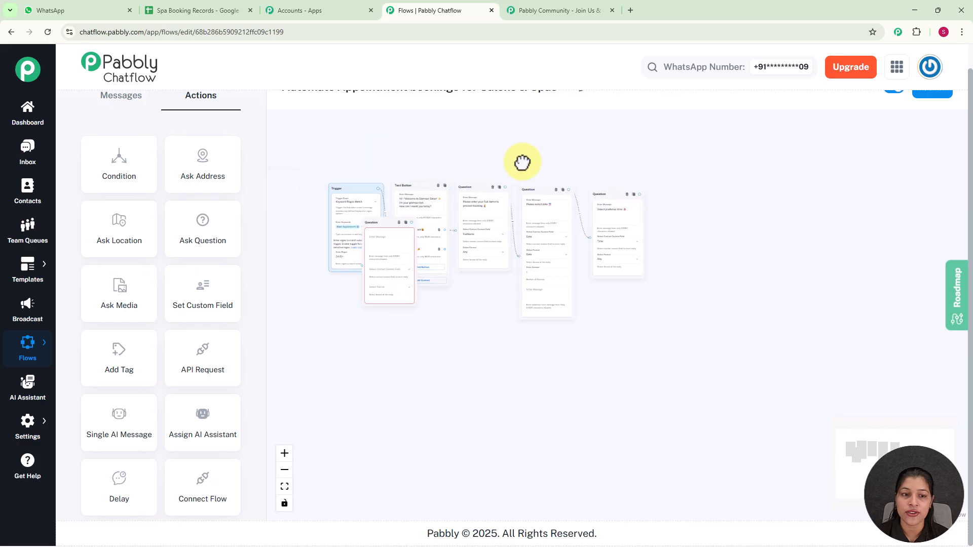
{"action": "left_click_drag", "start_coordinate": [381, 223], "coordinate": [699, 209]}
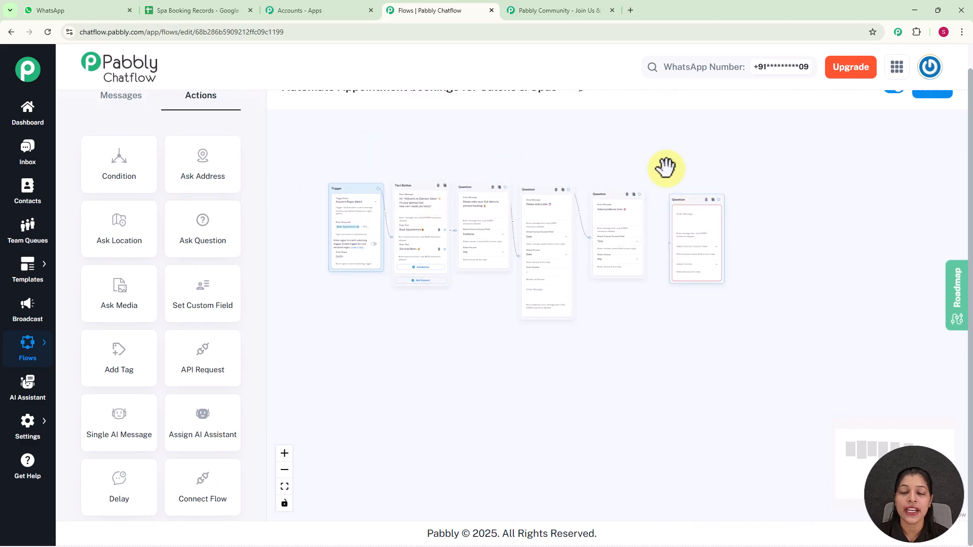
{"action": "scroll", "coordinate": [666, 167], "scroll_direction": "up", "scroll_amount": 3}
{"action": "left_click_drag", "start_coordinate": [552, 188], "coordinate": [611, 279]}
{"action": "mouse_move", "coordinate": [626, 200]}
{"action": "left_mouse_down"}
{"action": "mouse_move", "coordinate": [621, 182]}
{"action": "mouse_move", "coordinate": [619, 189]}
{"action": "left_mouse_up"}
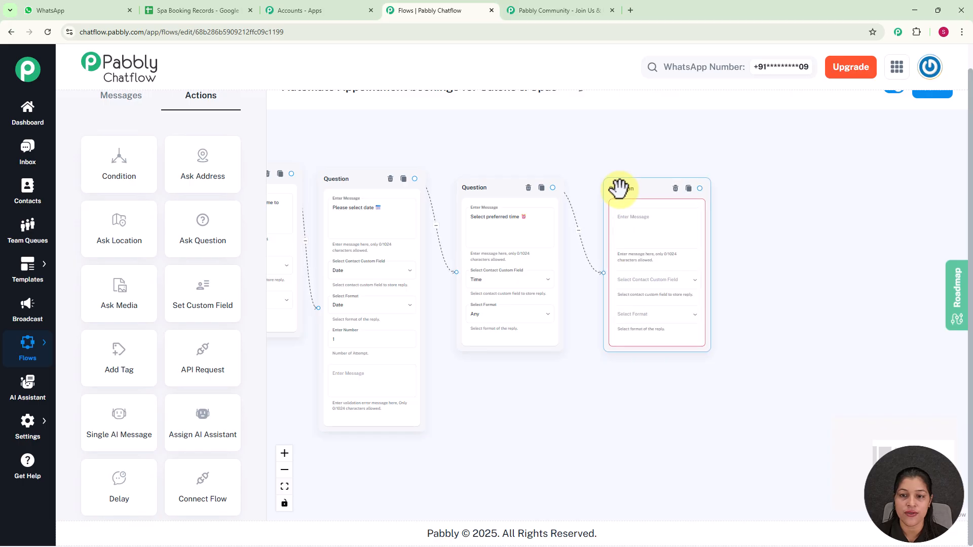
Paste 'Provide the service you want.' and save the reply to Services with Any format.
{"action": "left_click", "coordinate": [637, 223]}
{"action": "type", "text": "Provide the service you want.🙋"}
{"action": "scroll", "coordinate": [637, 223], "scroll_direction": "up", "scroll_amount": 2}
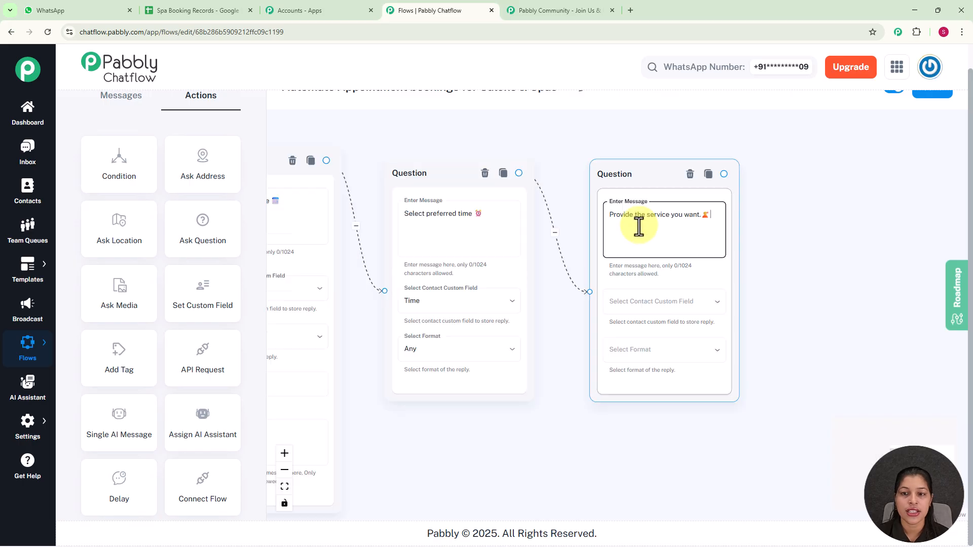
{"action": "left_click", "coordinate": [650, 307]}
{"action": "scroll", "coordinate": [654, 396], "scroll_direction": "down", "scroll_amount": 6}
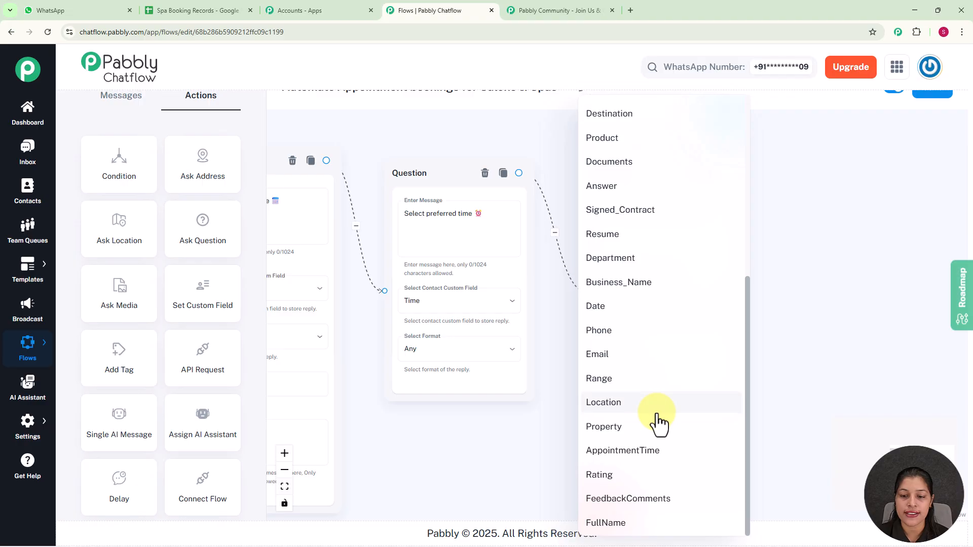
{"action": "scroll", "coordinate": [627, 217], "scroll_direction": "up", "scroll_amount": 6}
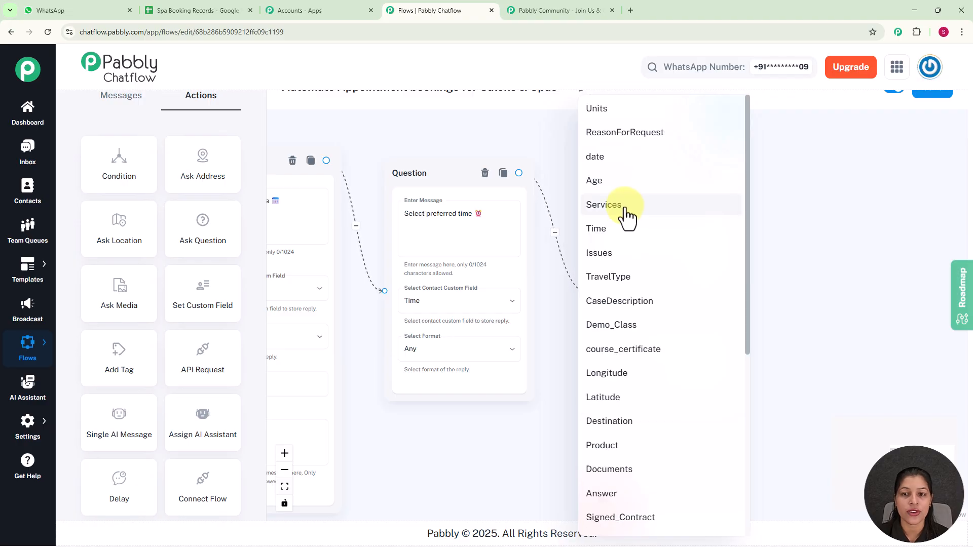
{"action": "left_click", "coordinate": [626, 208]}
{"action": "left_click", "coordinate": [658, 357]}
{"action": "left_click", "coordinate": [594, 378]}
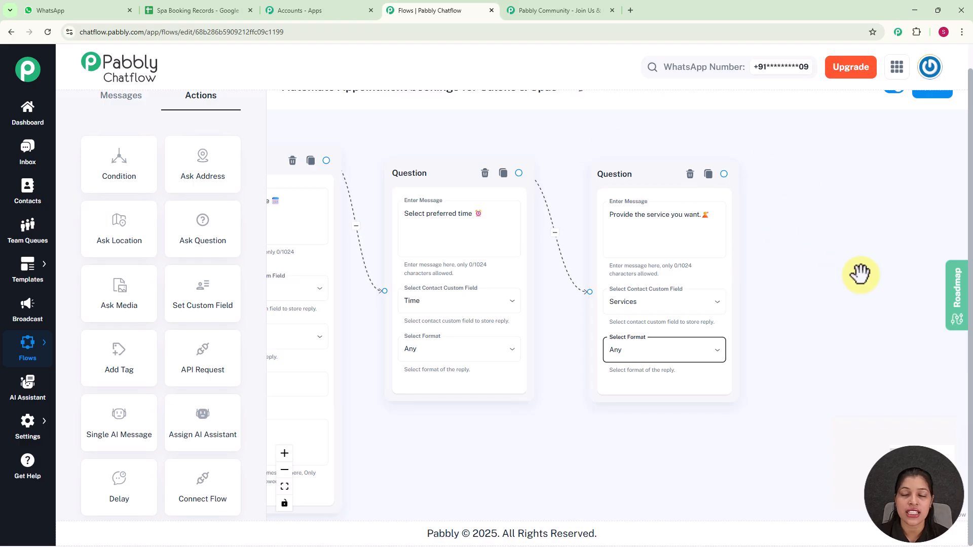
{"action": "scroll", "coordinate": [860, 274], "scroll_direction": "down", "scroll_amount": 3}
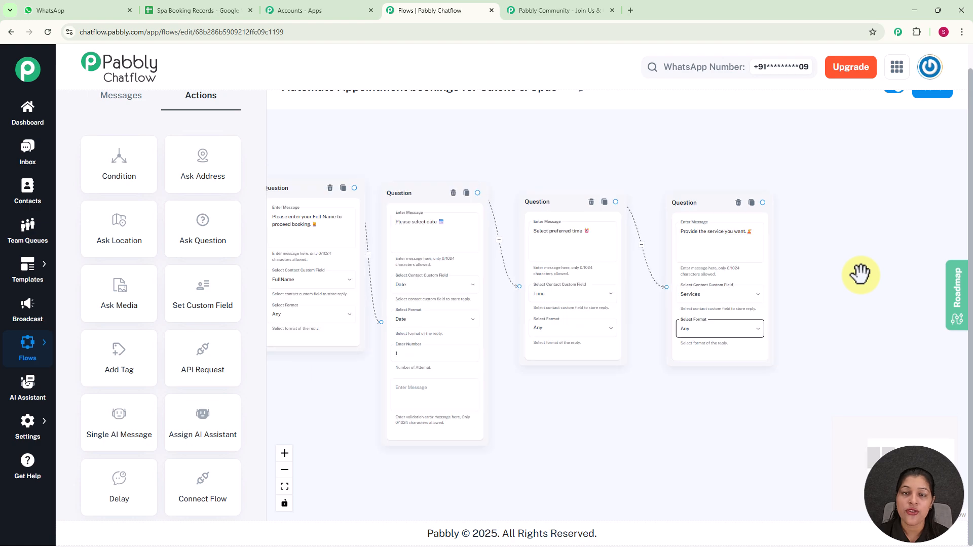
Drop an API Request node after 'Provide the service you want.' and connect the question to it.
{"action": "left_click_drag", "start_coordinate": [860, 274], "coordinate": [828, 236]}
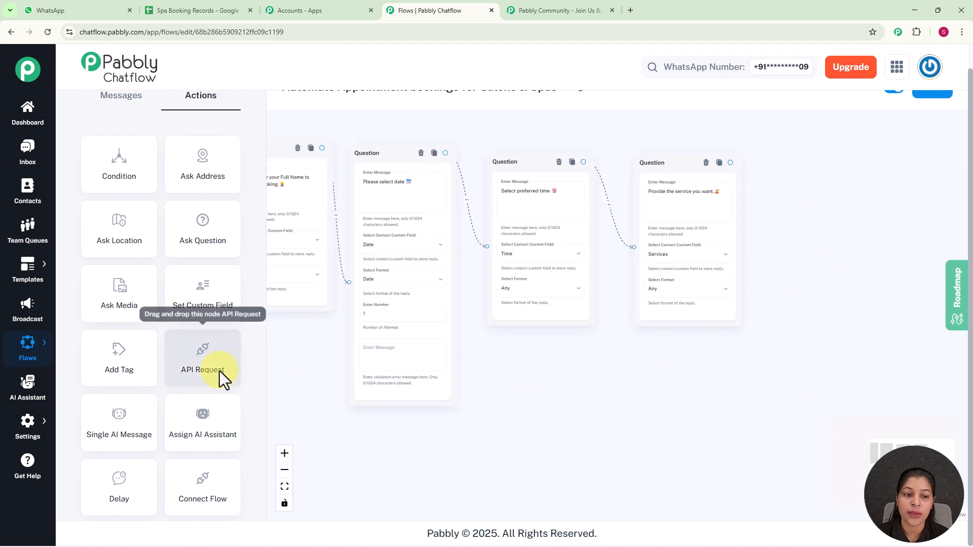
{"action": "left_click_drag", "start_coordinate": [313, 364], "coordinate": [432, 363]}
{"action": "scroll", "coordinate": [388, 363], "scroll_direction": "down", "scroll_amount": 2}
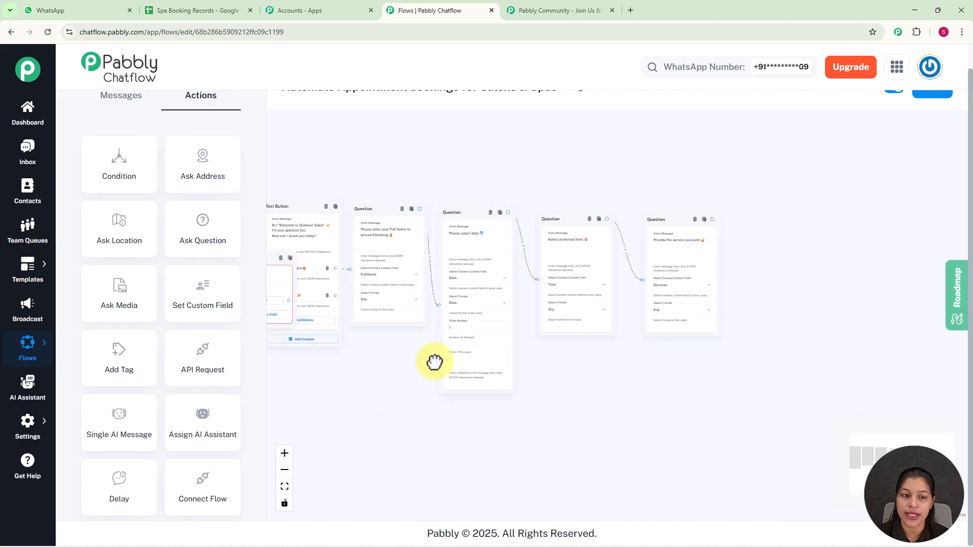
{"action": "mouse_move", "coordinate": [279, 257]}
{"action": "left_mouse_down"}
{"action": "mouse_move", "coordinate": [814, 250]}
{"action": "mouse_move", "coordinate": [789, 199]}
{"action": "mouse_move", "coordinate": [652, 156]}
{"action": "left_mouse_up"}
{"action": "scroll", "coordinate": [789, 195], "scroll_direction": "up", "scroll_amount": 4}
{"action": "mouse_move", "coordinate": [556, 209]}
{"action": "left_mouse_down"}
{"action": "mouse_move", "coordinate": [558, 219]}
{"action": "mouse_move", "coordinate": [624, 204]}
{"action": "mouse_move", "coordinate": [669, 209]}
{"action": "mouse_move", "coordinate": [649, 207]}
{"action": "left_mouse_up"}
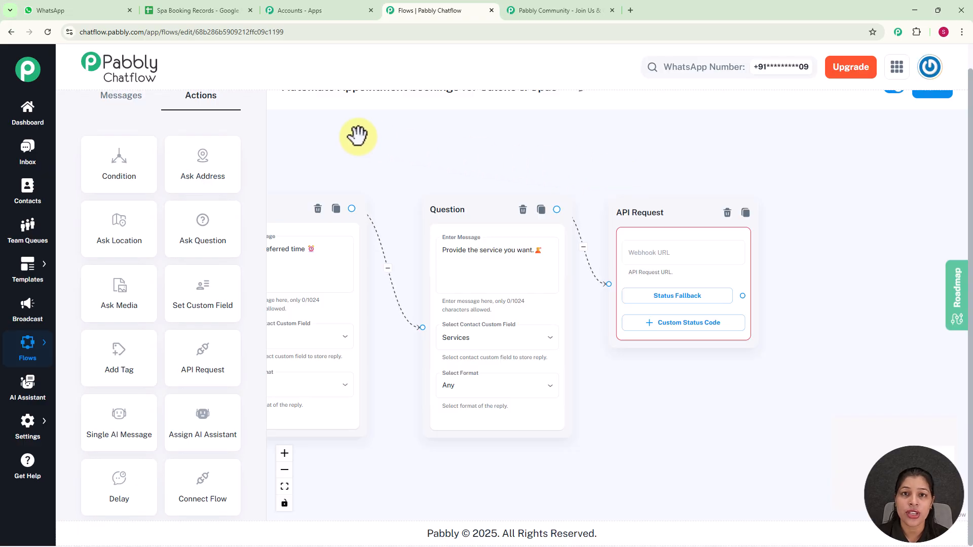
{"action": "left_click", "coordinate": [460, 250]}
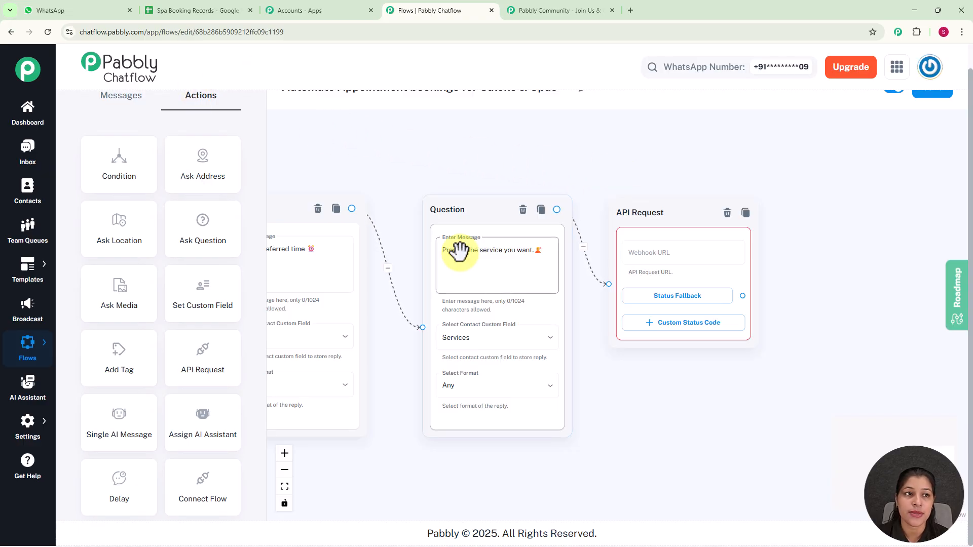
Launch Pabbly Connect from the Pabbly apps page and open the Pabbly Chatflow folder.
{"action": "left_click", "coordinate": [303, 15]}
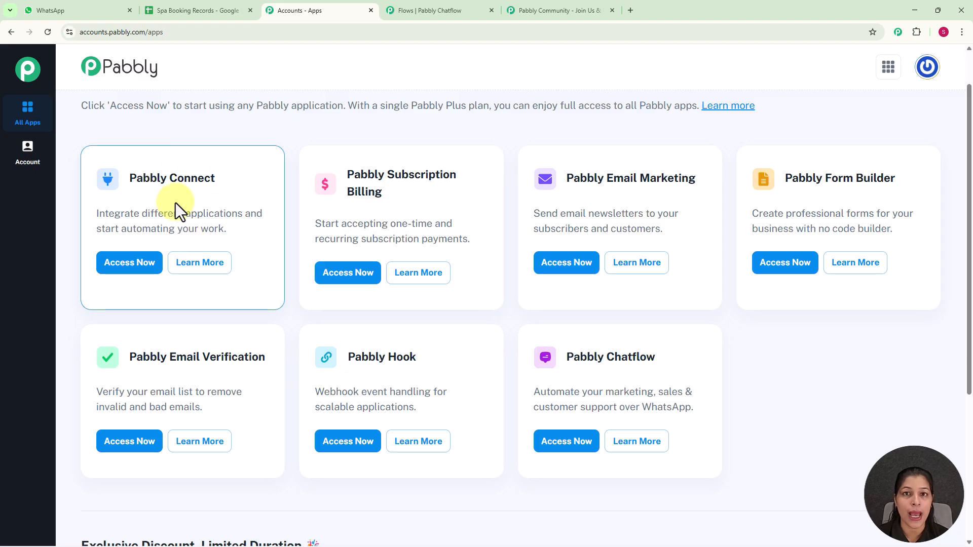
{"action": "left_click", "coordinate": [131, 263]}
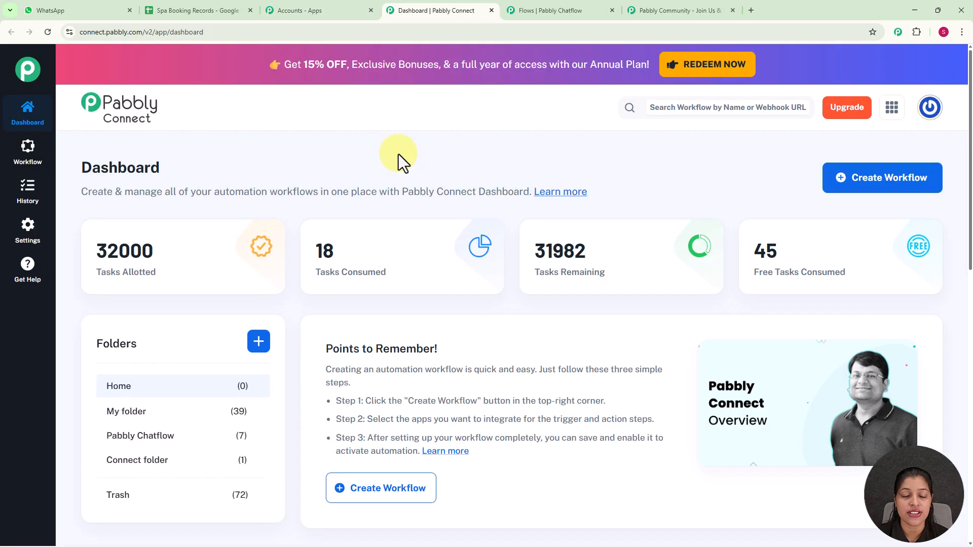
{"action": "scroll", "coordinate": [398, 154], "scroll_direction": "down", "scroll_amount": 5}
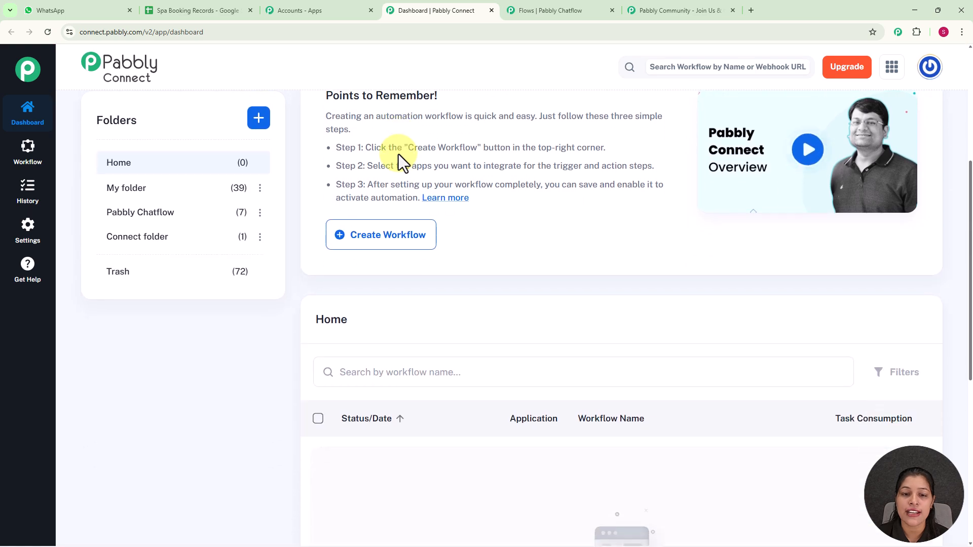
{"action": "scroll", "coordinate": [398, 154], "scroll_direction": "up", "scroll_amount": 5}
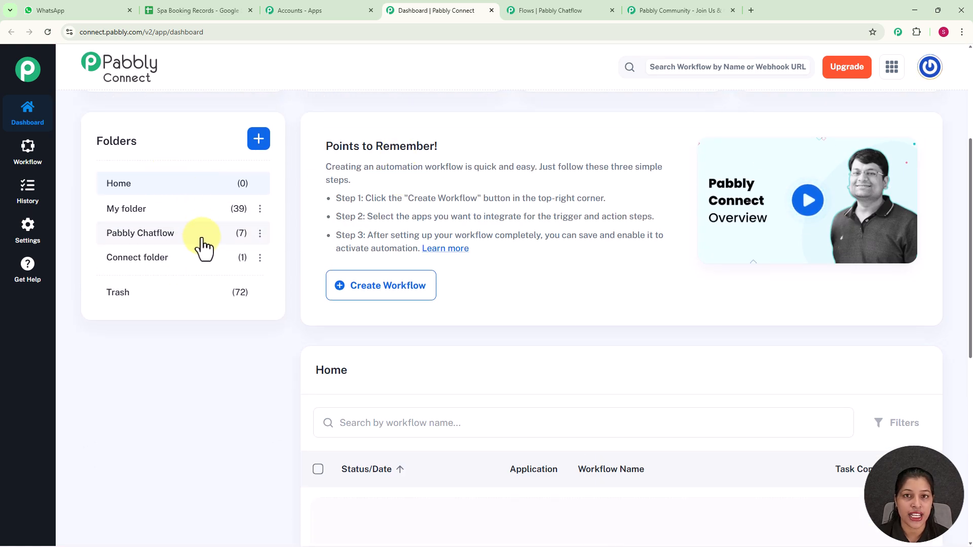
{"action": "scroll", "coordinate": [202, 223], "scroll_direction": "up", "scroll_amount": 2}
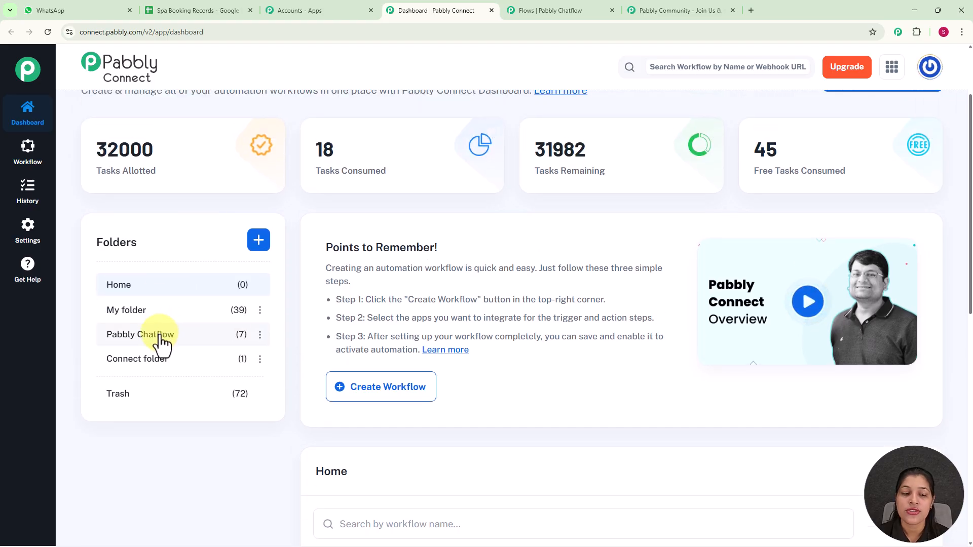
{"action": "left_click", "coordinate": [162, 344]}
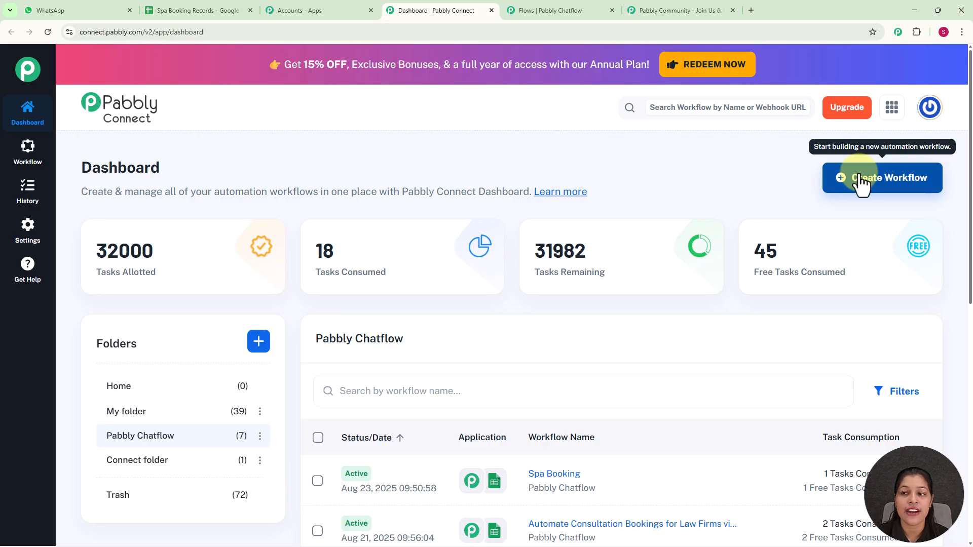
Create a Classic-builder workflow named 'Automate Appointment bookings for Salons & Spas' in the Pabbly Chatflow folder.
{"action": "left_click", "coordinate": [861, 182]}
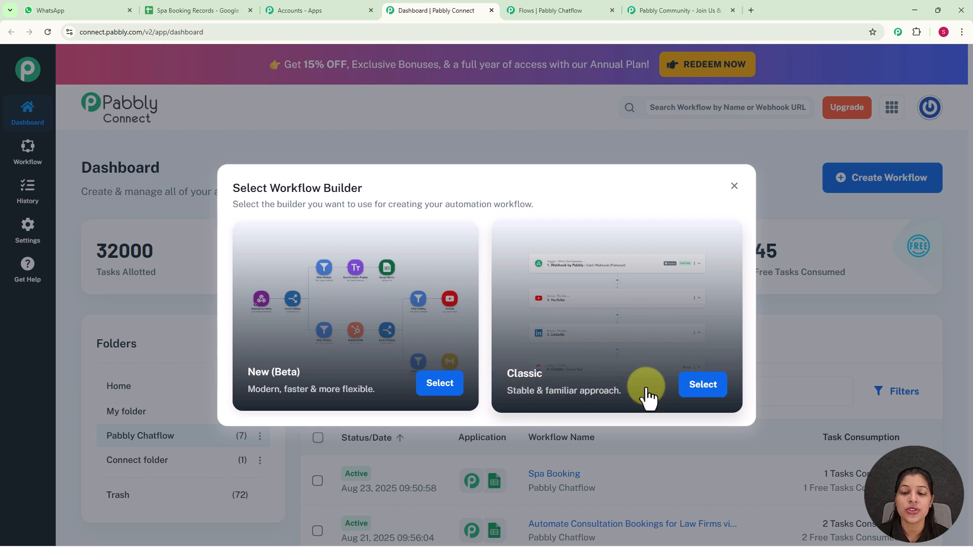
{"action": "left_click", "coordinate": [717, 389]}
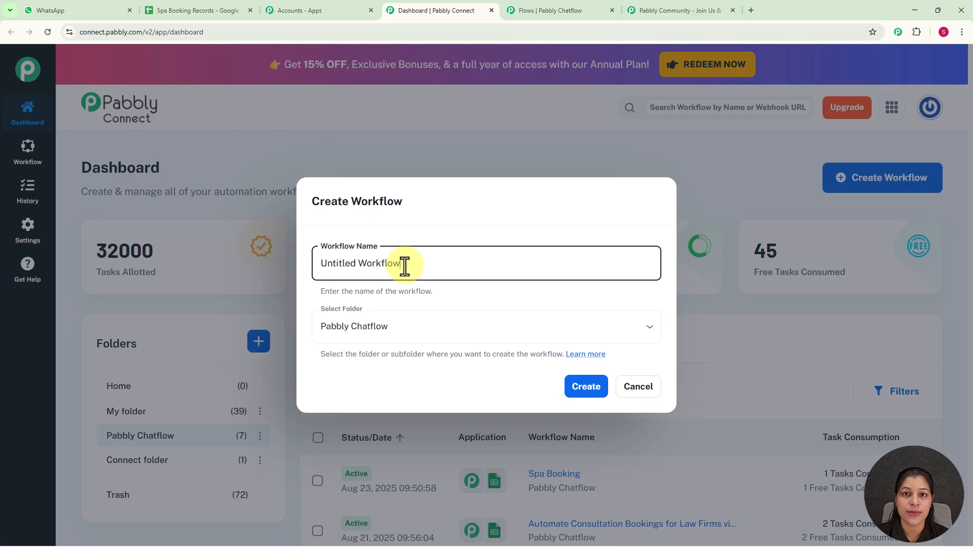
{"action": "left_click_drag", "start_coordinate": [405, 265], "coordinate": [302, 272]}
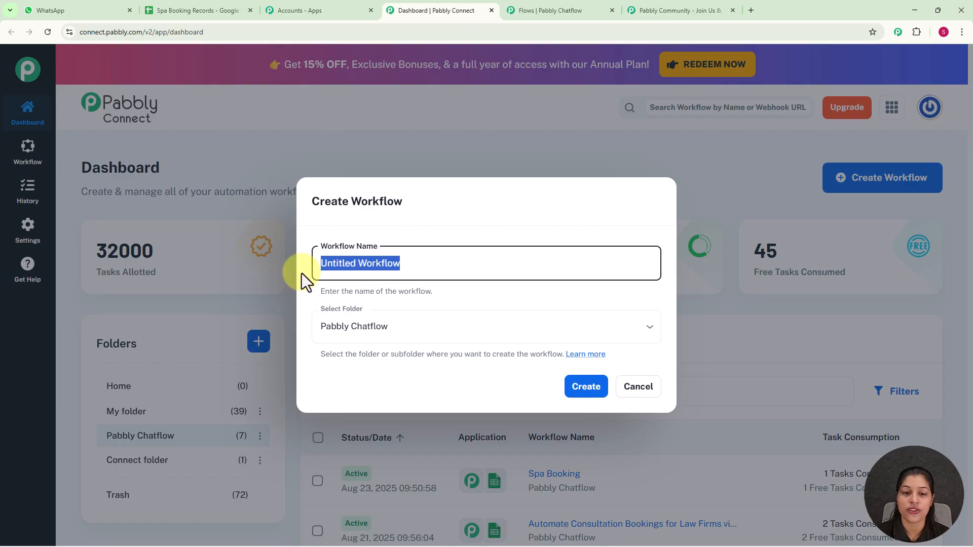
{"action": "key", "text": "BackSpace"}
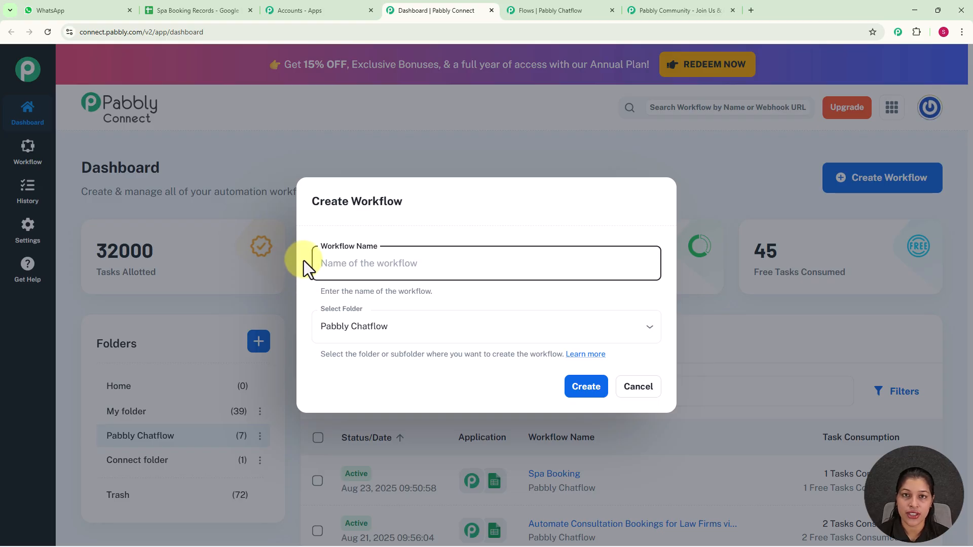
{"action": "type", "text": "Automate Appointment bookings for Salons & Spas"}
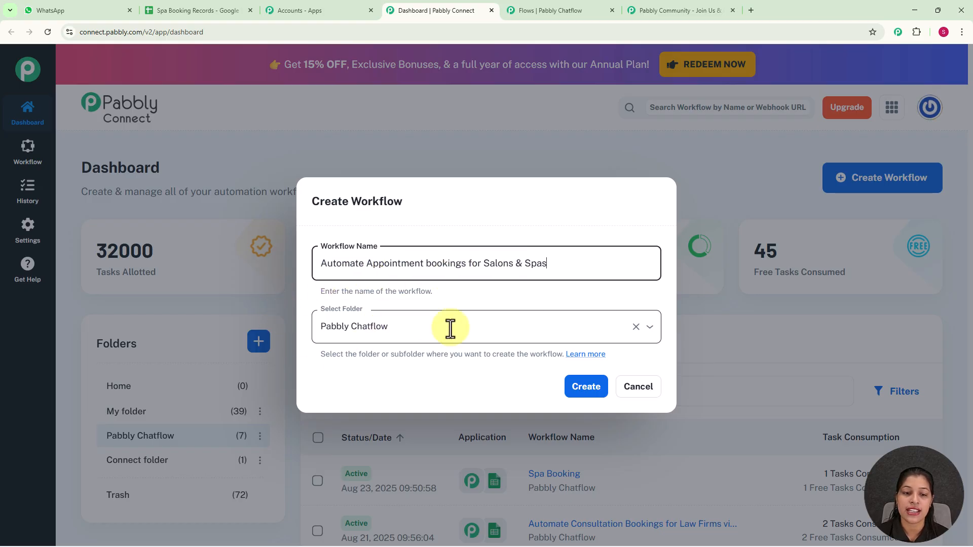
{"action": "left_click", "coordinate": [601, 400]}
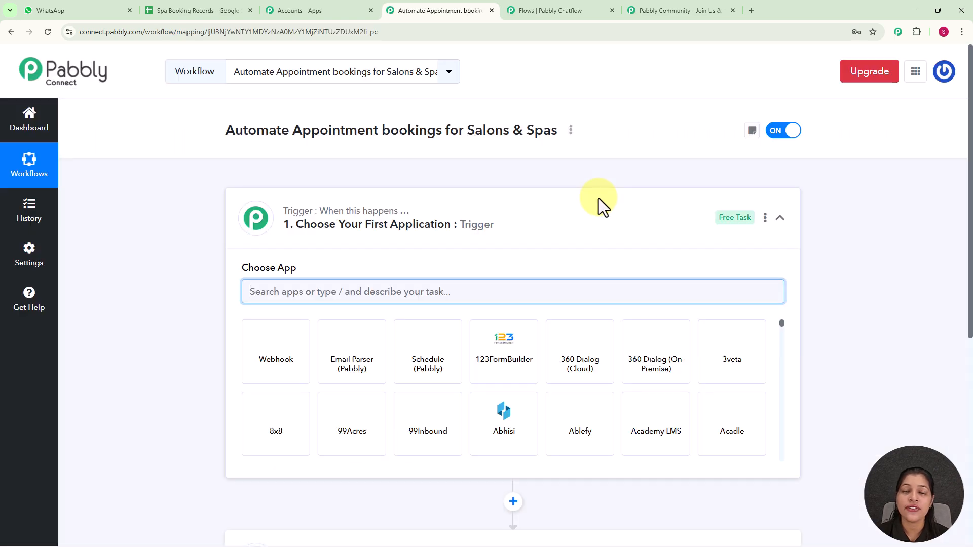
Set the trigger to Pabbly Chatflow 'New Message Received' and copy its webhook URL.
{"action": "scroll", "coordinate": [598, 199], "scroll_direction": "down", "scroll_amount": 1}
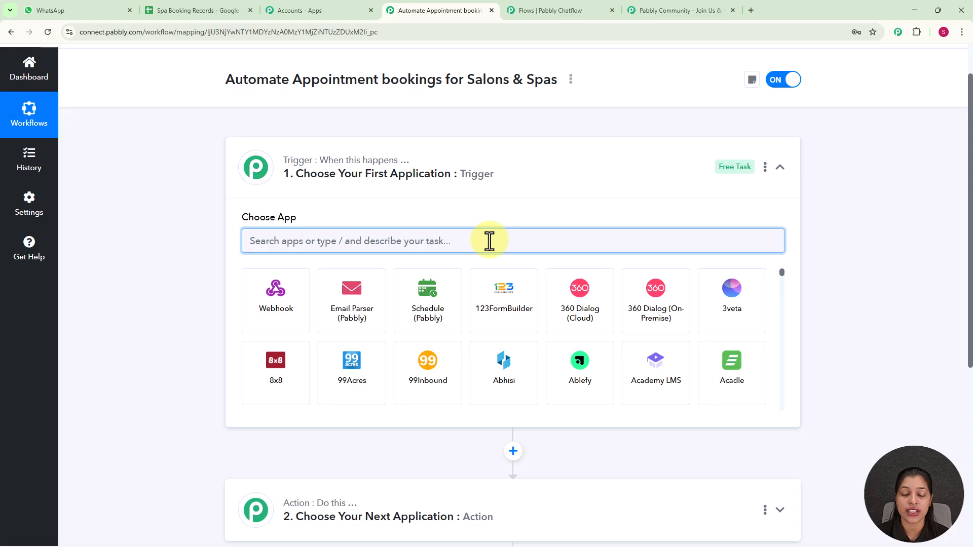
{"action": "type", "text": "p"}
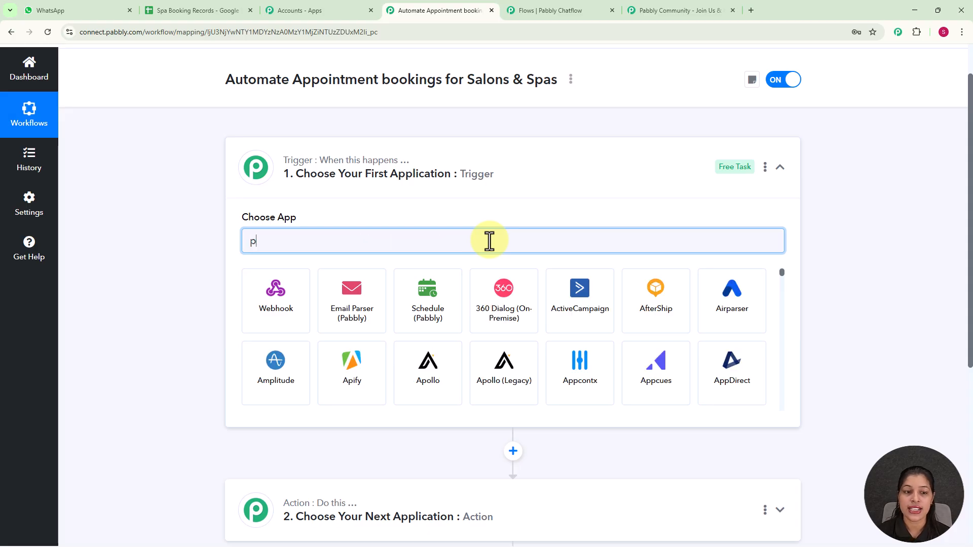
{"action": "type", "text": "abb"}
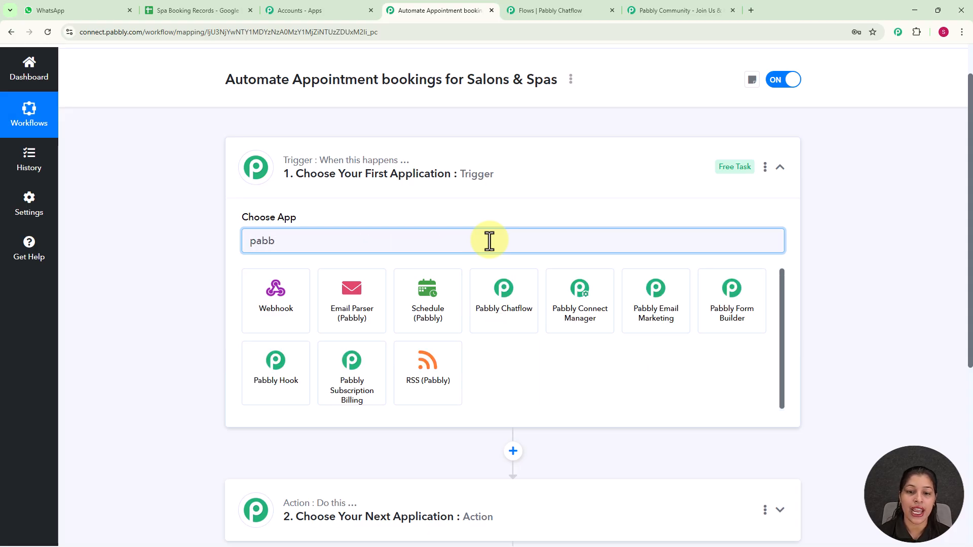
{"action": "left_click", "coordinate": [515, 318]}
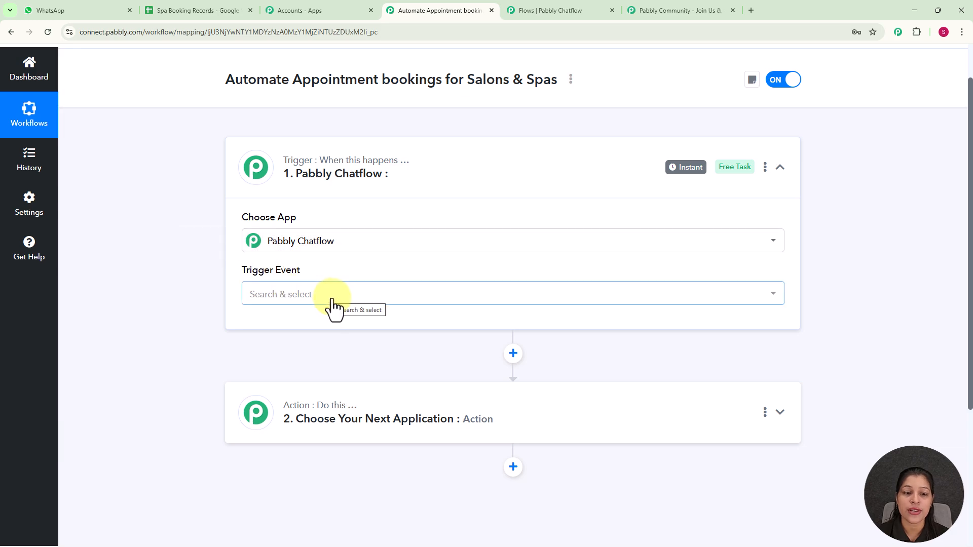
{"action": "left_click", "coordinate": [332, 299]}
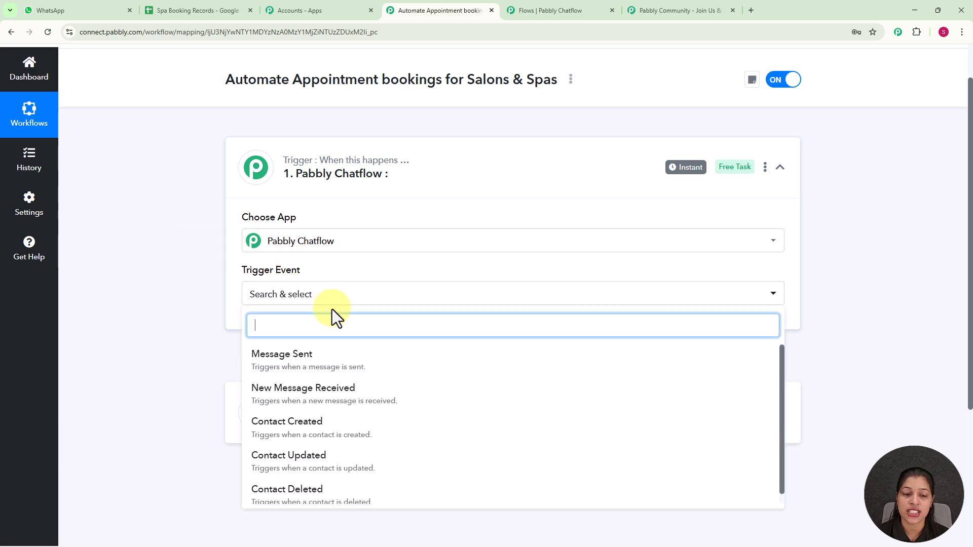
{"action": "left_click", "coordinate": [341, 395]}
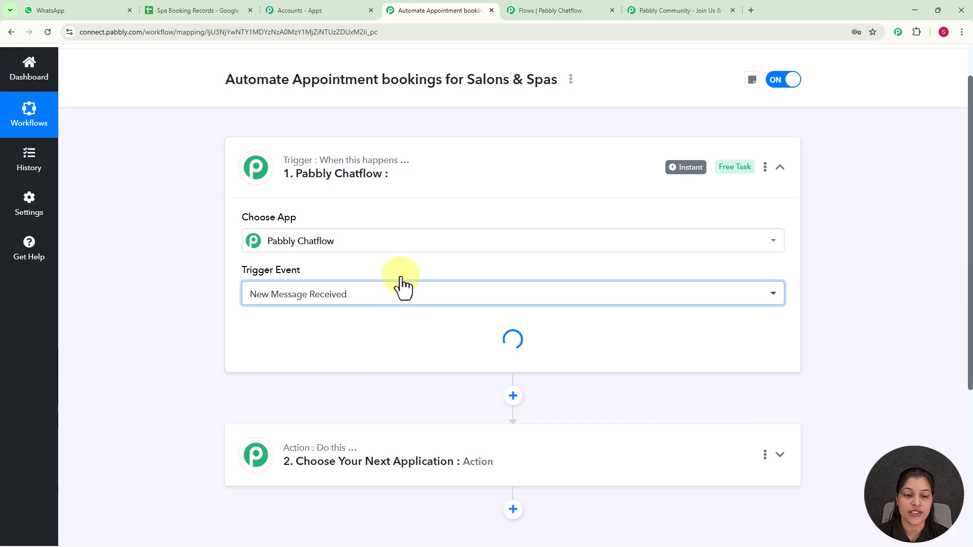
{"action": "scroll", "coordinate": [403, 268], "scroll_direction": "down", "scroll_amount": 4}
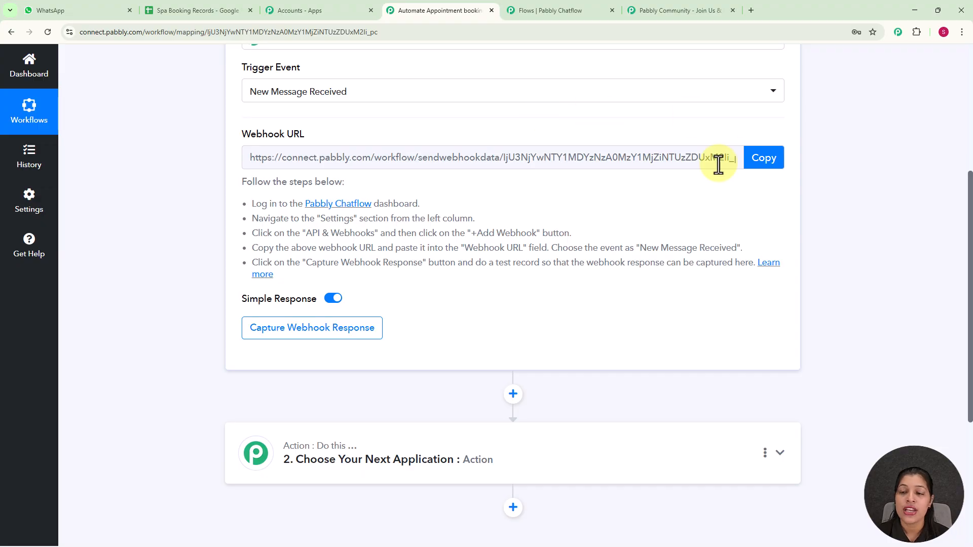
{"action": "left_click", "coordinate": [760, 161]}
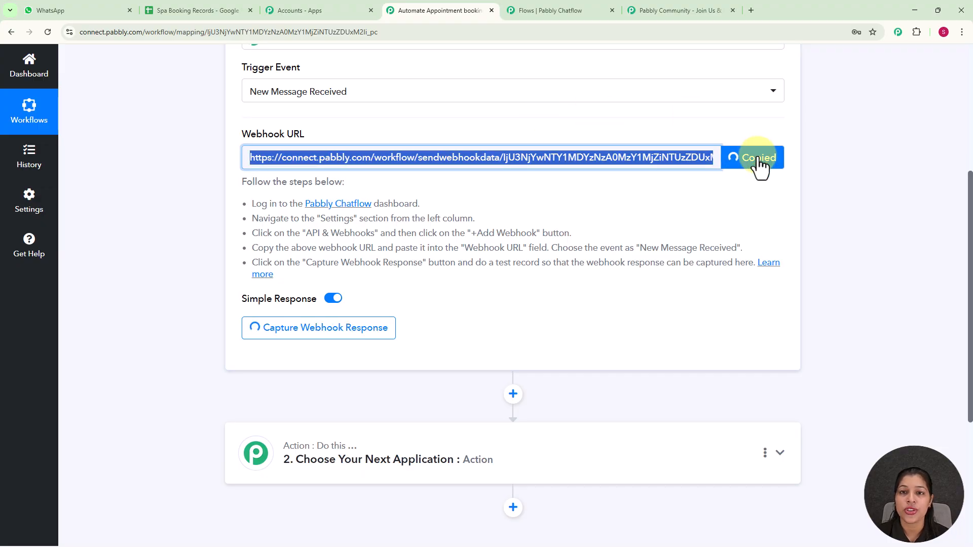
{"action": "left_click", "coordinate": [527, 11]}
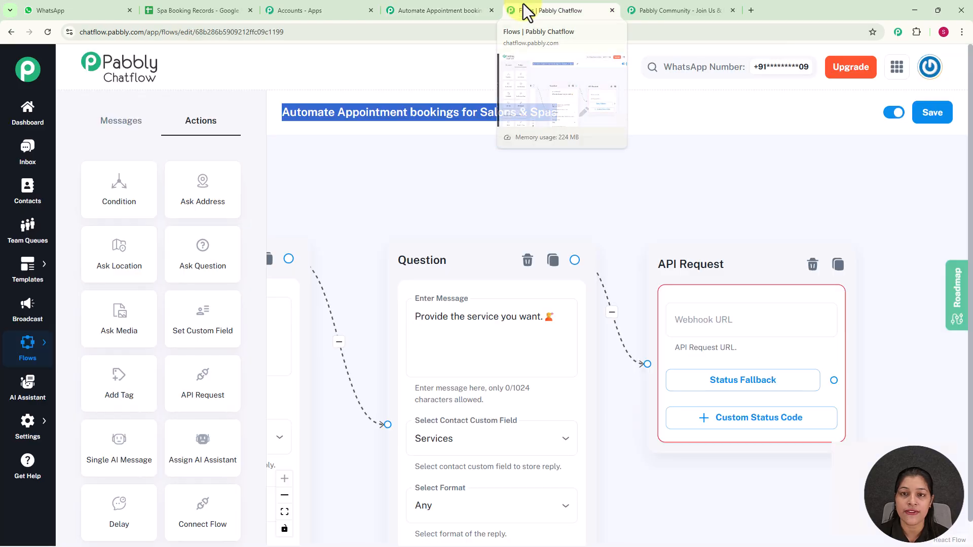
Set the API Request method to POST with the copied webhook URL.
{"action": "left_click", "coordinate": [724, 319]}
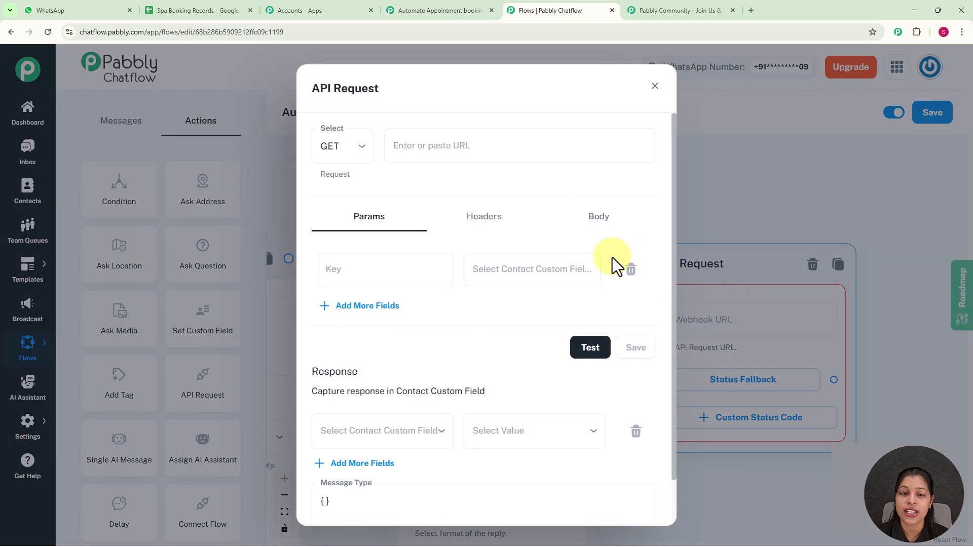
{"action": "left_click", "coordinate": [355, 151]}
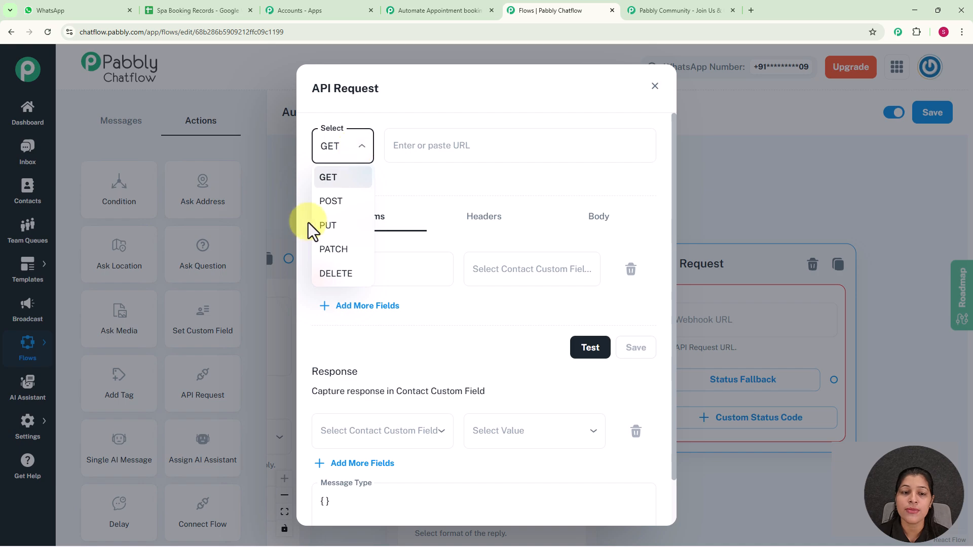
{"action": "left_click", "coordinate": [342, 202]}
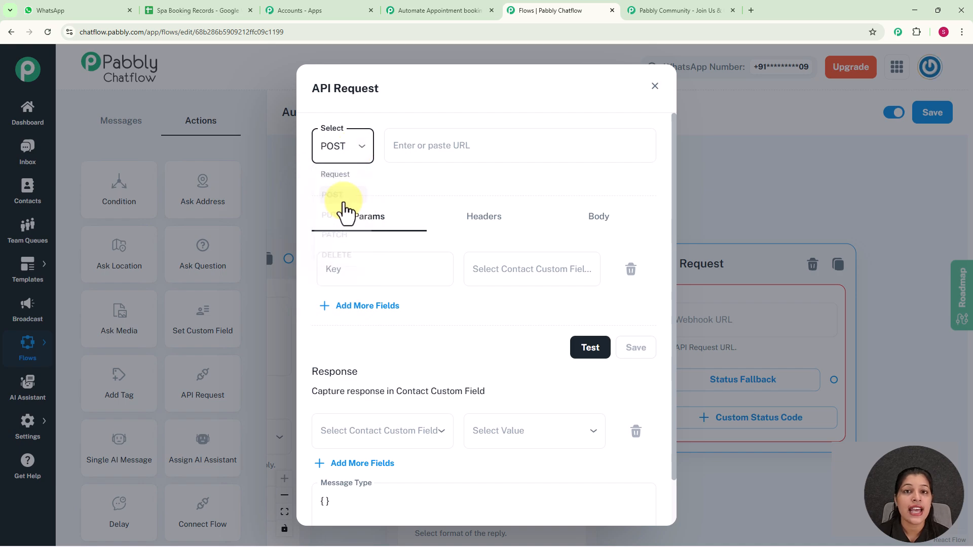
{"action": "left_click", "coordinate": [420, 146]}
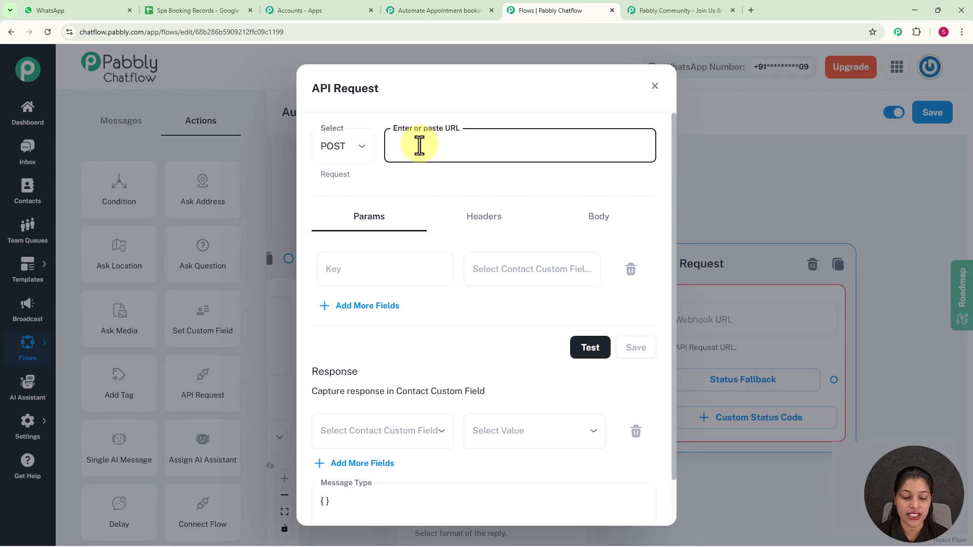
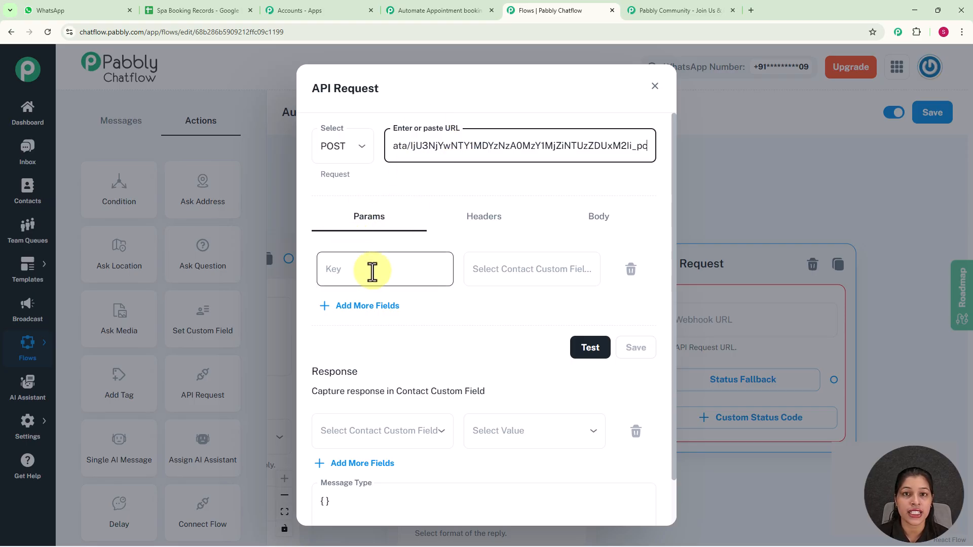
Add params Full Name mapped to $FullName and Date mapped to $Date.
{"action": "left_click", "coordinate": [397, 265]}
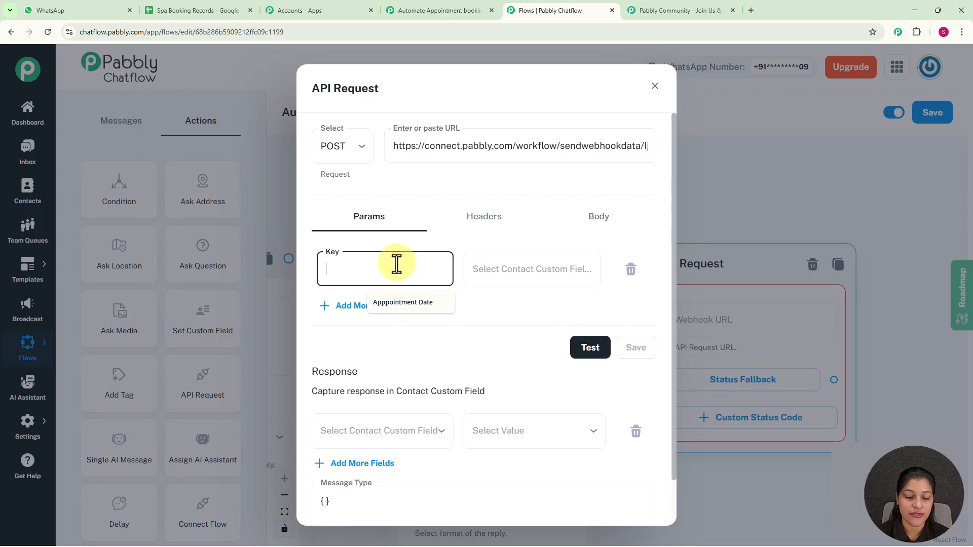
{"action": "type", "text": "Full Name"}
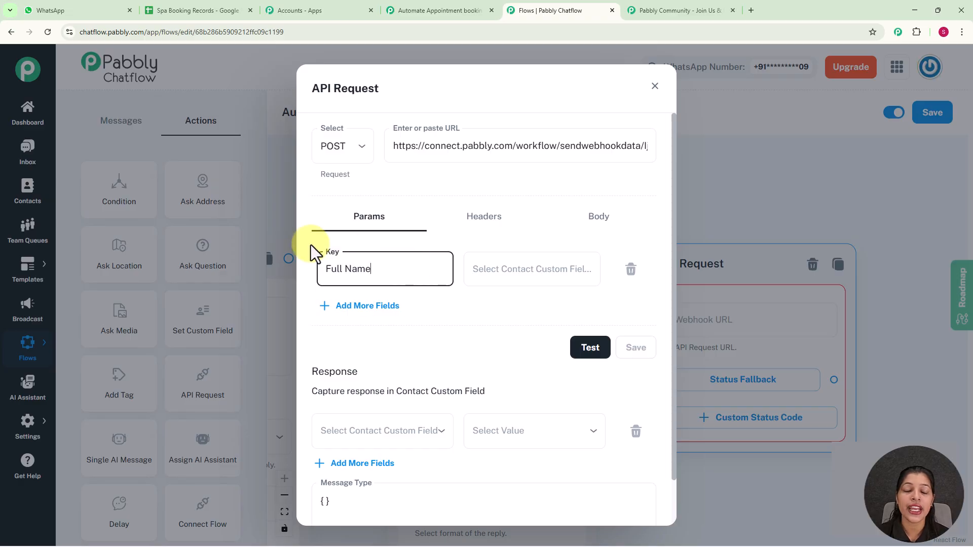
{"action": "left_click", "coordinate": [490, 277]}
{"action": "scroll", "coordinate": [499, 368], "scroll_direction": "down", "scroll_amount": 5}
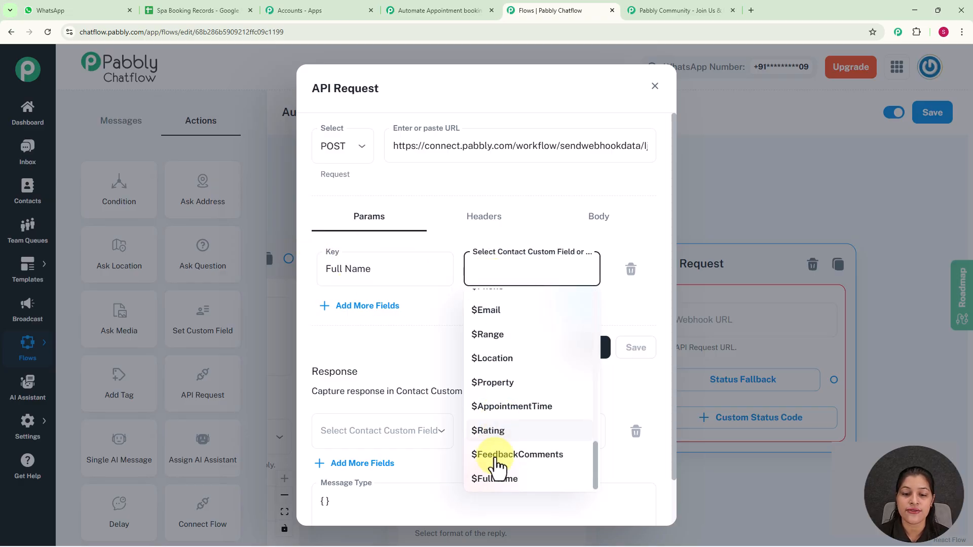
{"action": "left_click", "coordinate": [494, 479]}
{"action": "left_click", "coordinate": [349, 307]}
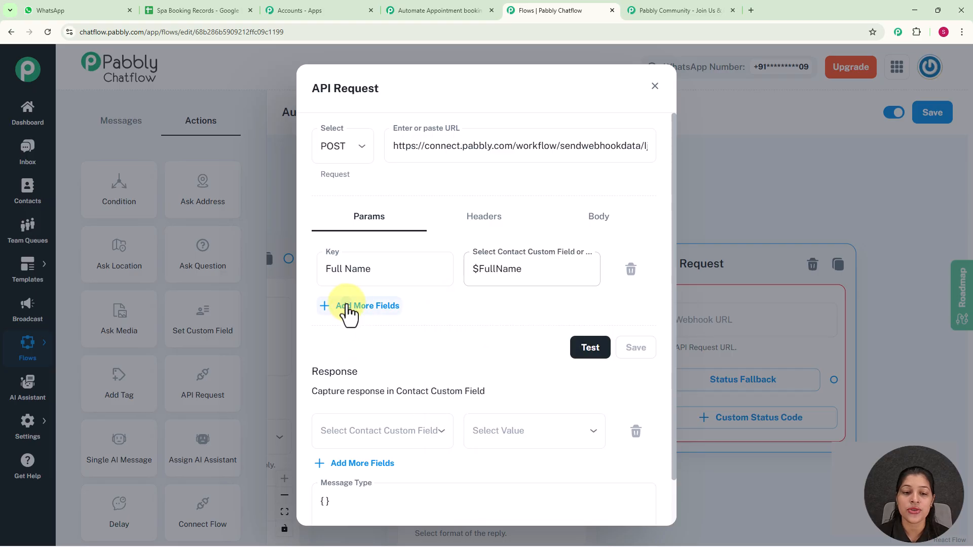
{"action": "left_click", "coordinate": [356, 327]}
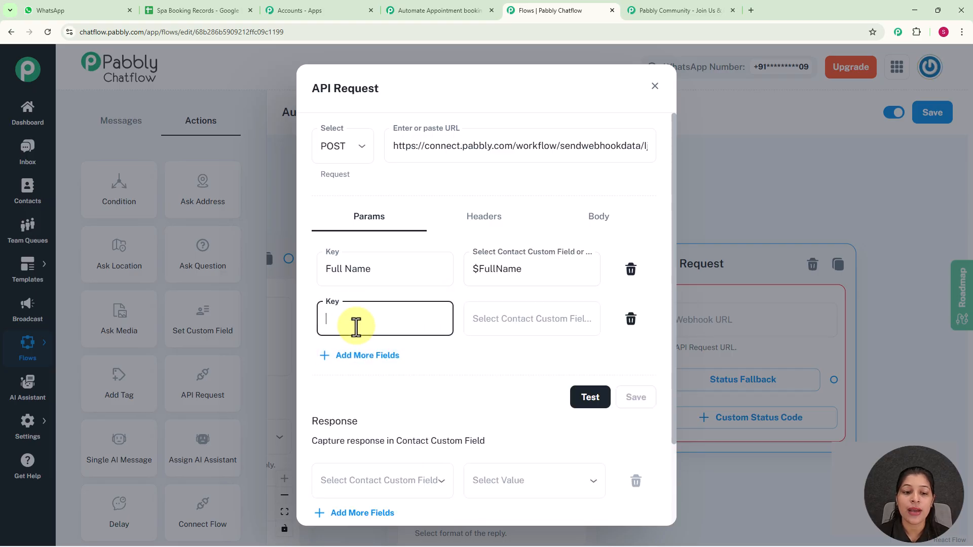
{"action": "type", "text": "Date"}
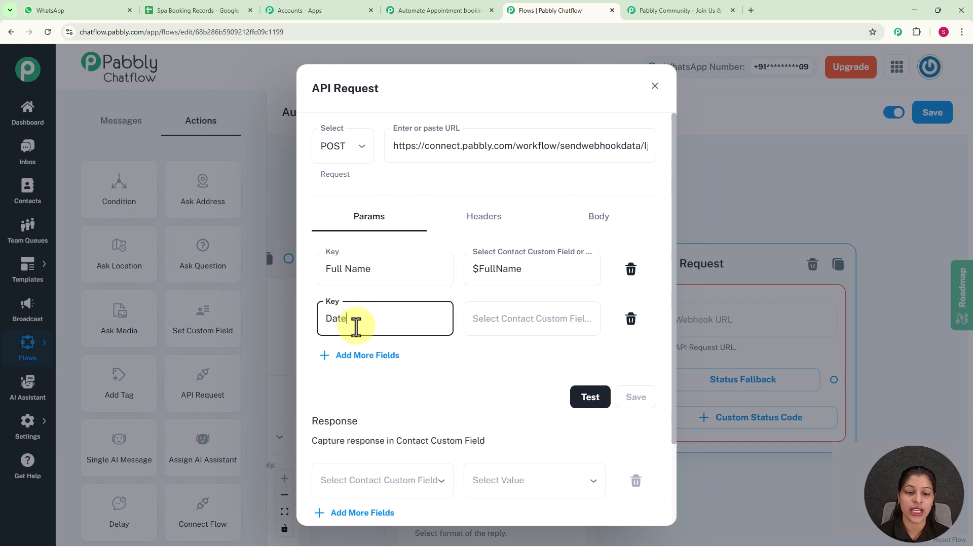
{"action": "left_click", "coordinate": [522, 315]}
{"action": "scroll", "coordinate": [515, 448], "scroll_direction": "down", "scroll_amount": 10}
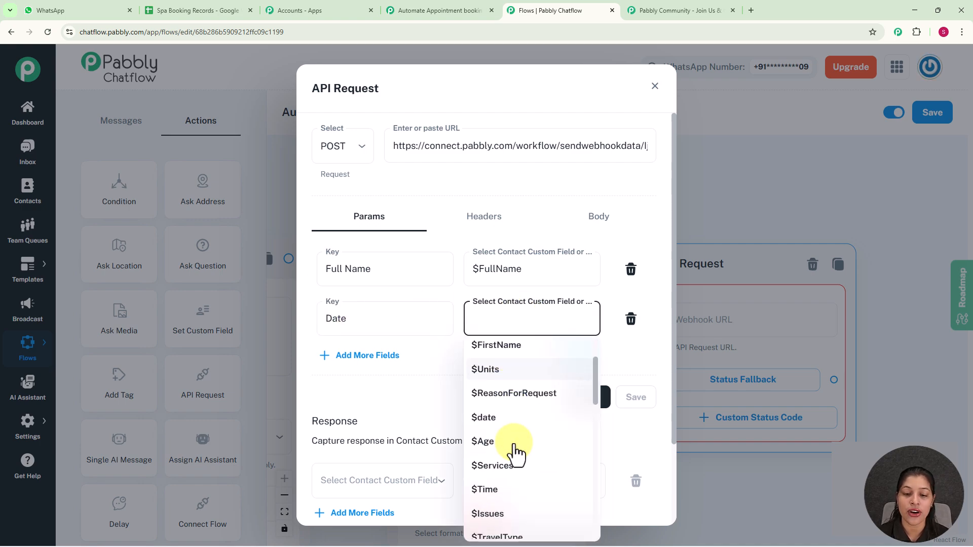
{"action": "scroll", "coordinate": [516, 453], "scroll_direction": "down", "scroll_amount": 3}
{"action": "left_click", "coordinate": [501, 412]}
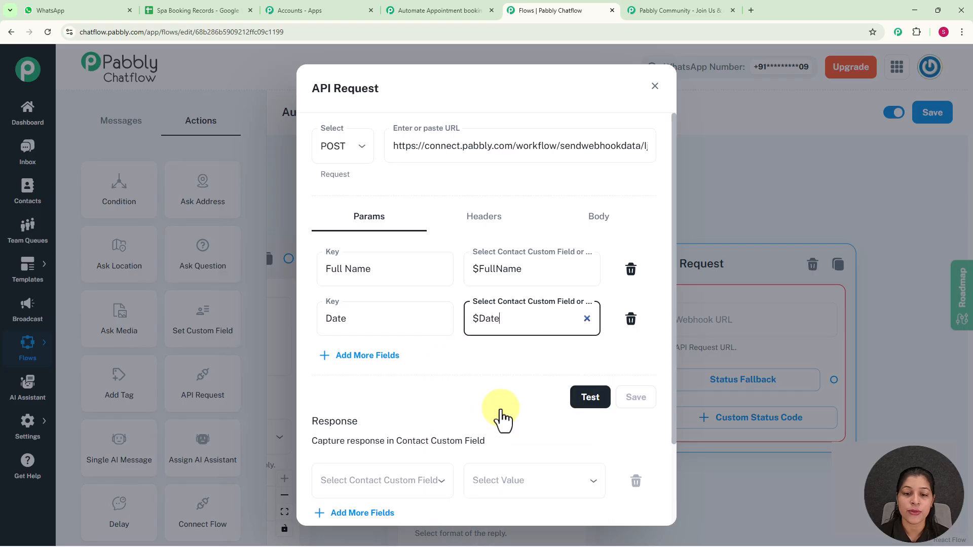
Add params Time mapped to $Time and Services mapped to $Services, then test the request.
{"action": "left_click", "coordinate": [366, 356]}
{"action": "left_click", "coordinate": [362, 370]}
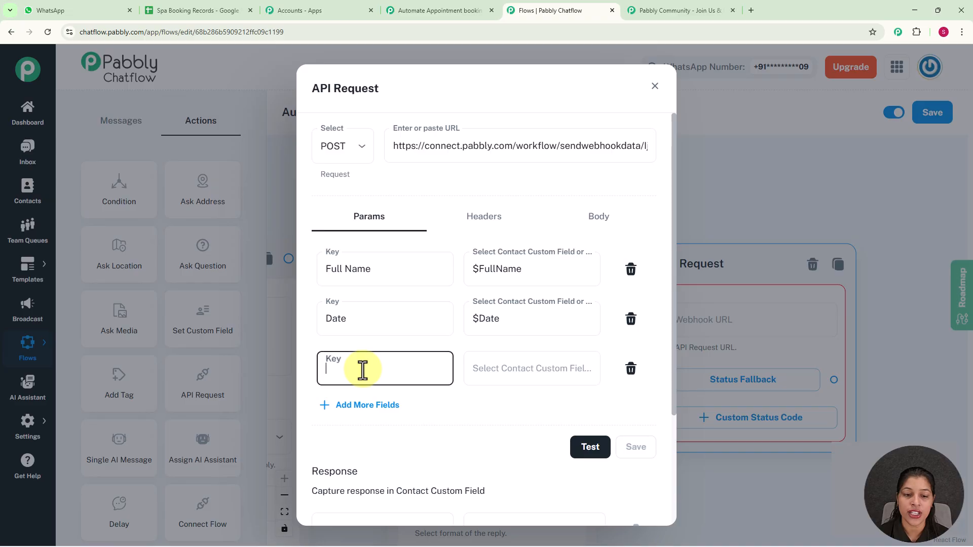
{"action": "type", "text": "Time"}
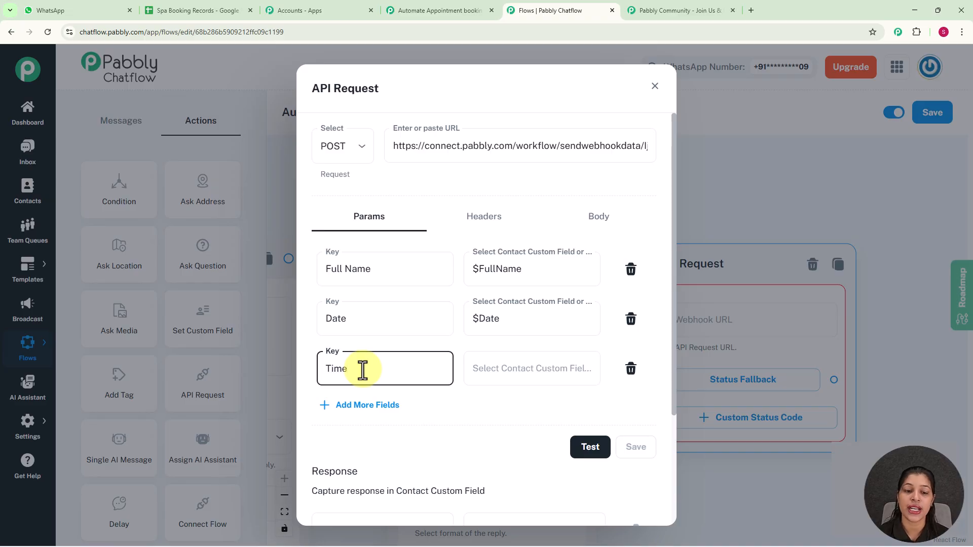
{"action": "left_click", "coordinate": [504, 374]}
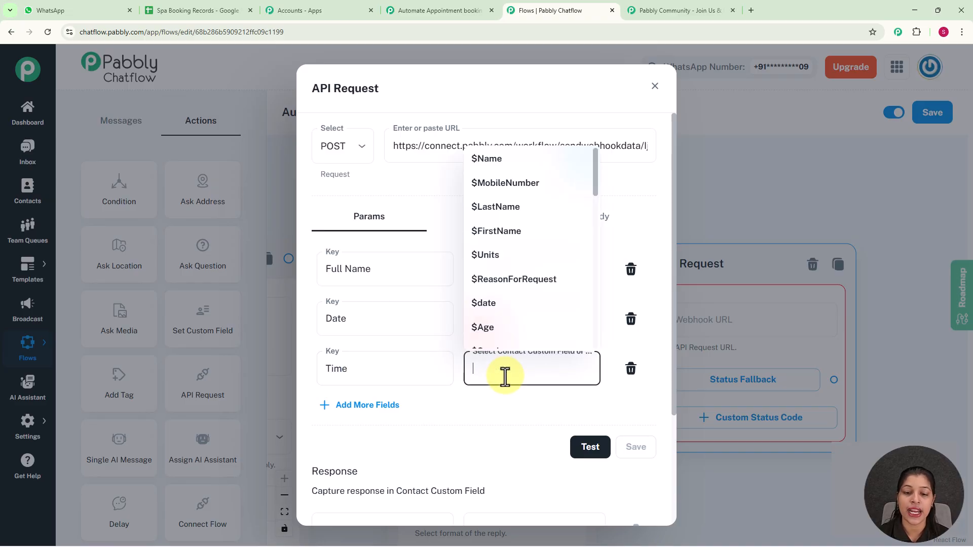
{"action": "scroll", "coordinate": [534, 243], "scroll_direction": "down", "scroll_amount": 10}
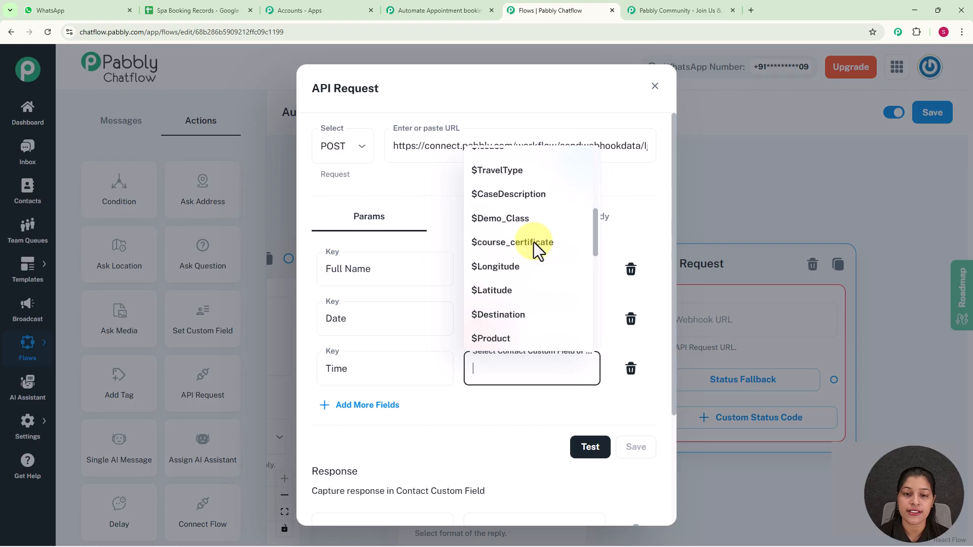
{"action": "scroll", "coordinate": [533, 243], "scroll_direction": "down", "scroll_amount": 1}
{"action": "scroll", "coordinate": [528, 248], "scroll_direction": "up", "scroll_amount": 8}
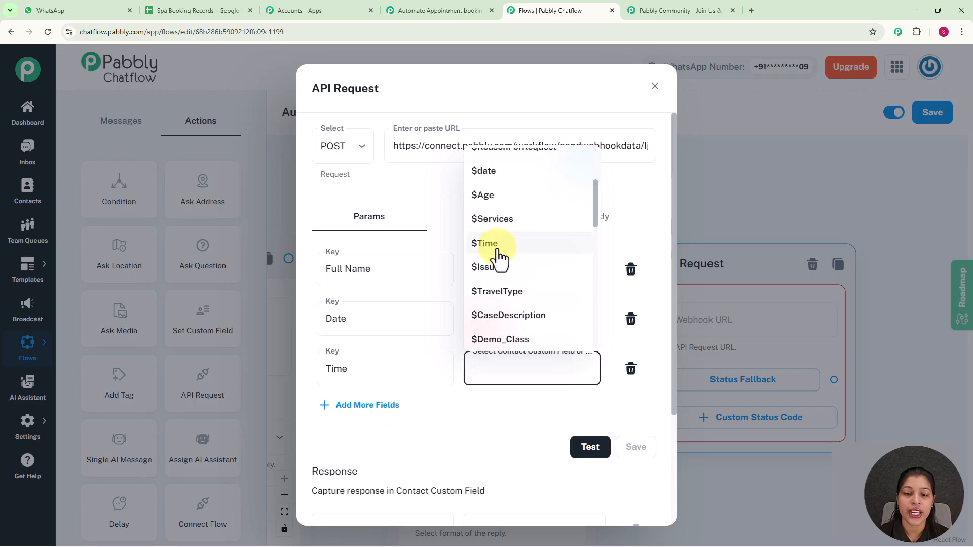
{"action": "left_click", "coordinate": [496, 245]}
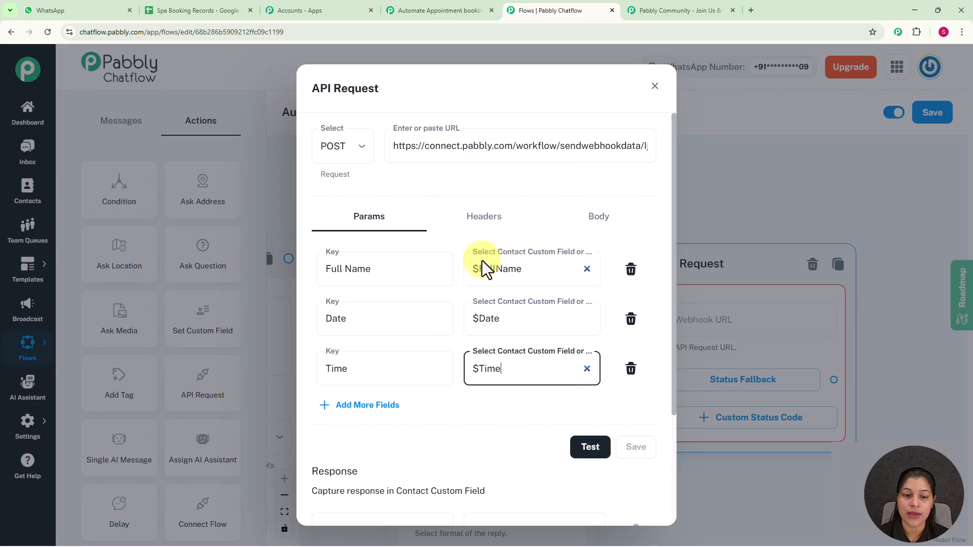
{"action": "scroll", "coordinate": [413, 375], "scroll_direction": "down", "scroll_amount": 1}
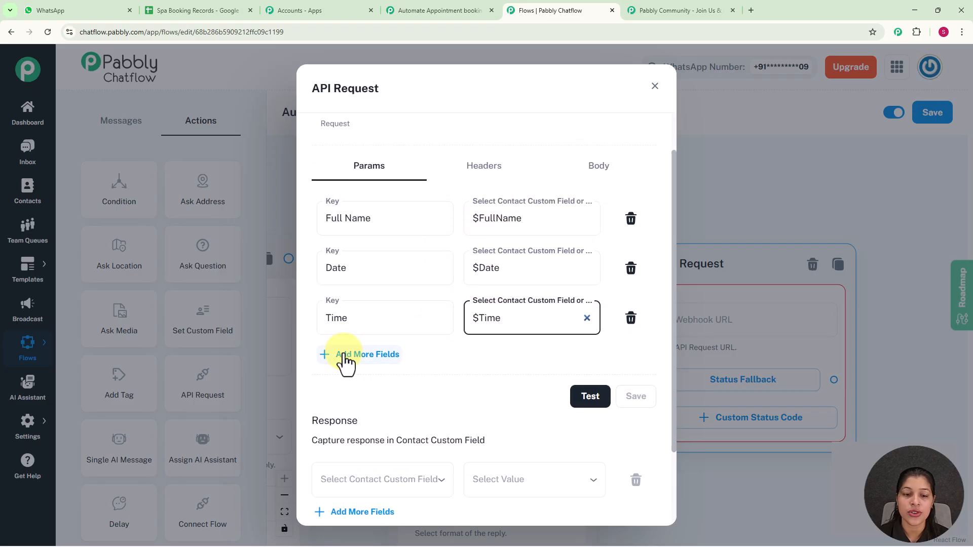
{"action": "left_click", "coordinate": [347, 355]}
{"action": "left_click", "coordinate": [374, 366]}
{"action": "type", "text": "S"}
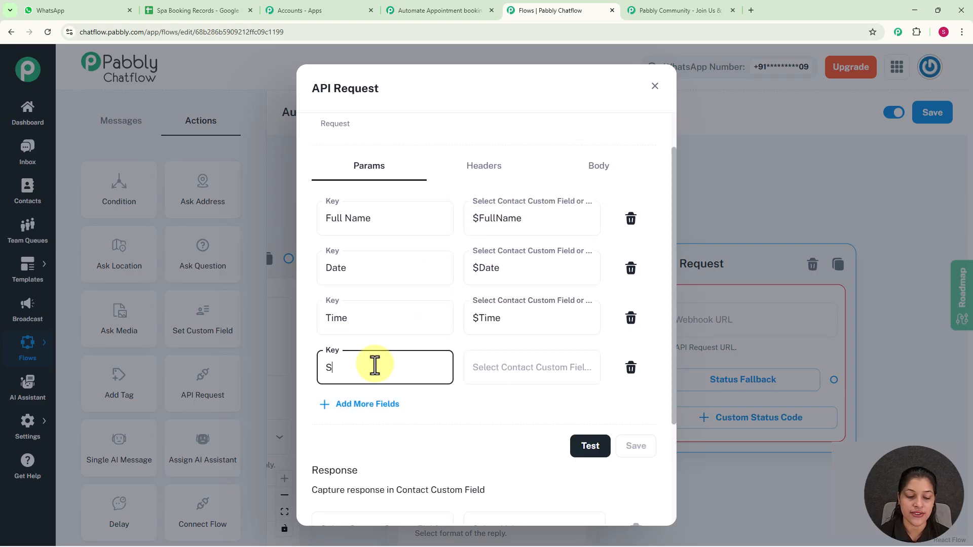
{"action": "type", "text": "ervices"}
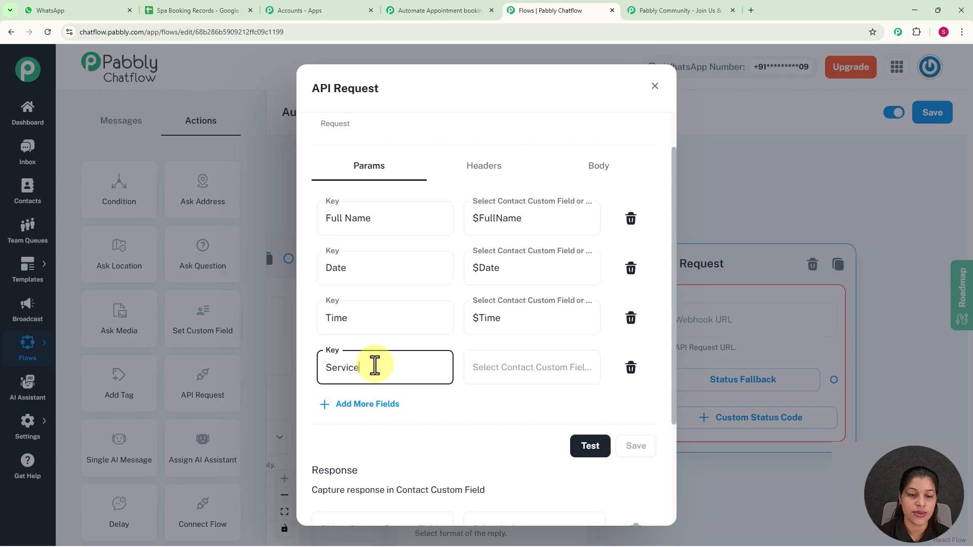
{"action": "left_click", "coordinate": [523, 381]}
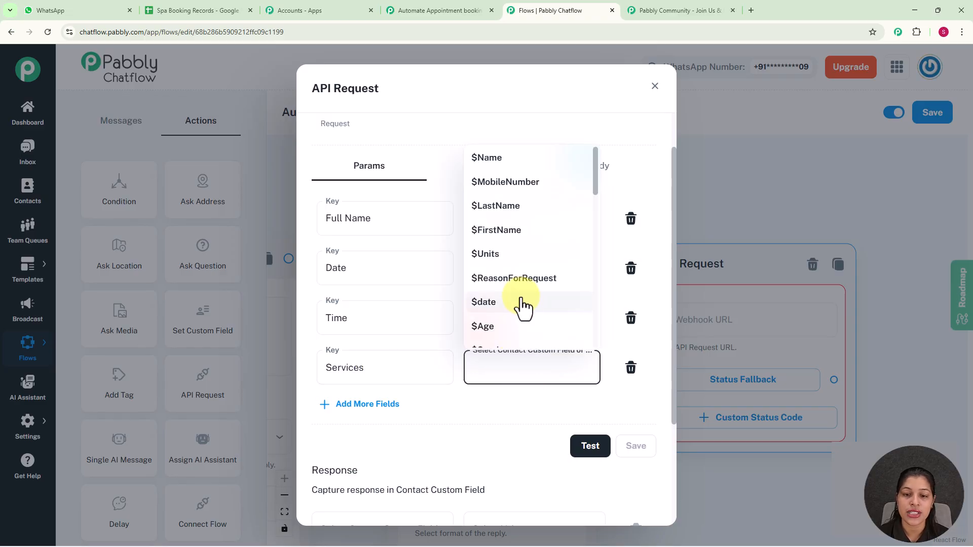
{"action": "scroll", "coordinate": [522, 244], "scroll_direction": "down", "scroll_amount": 4}
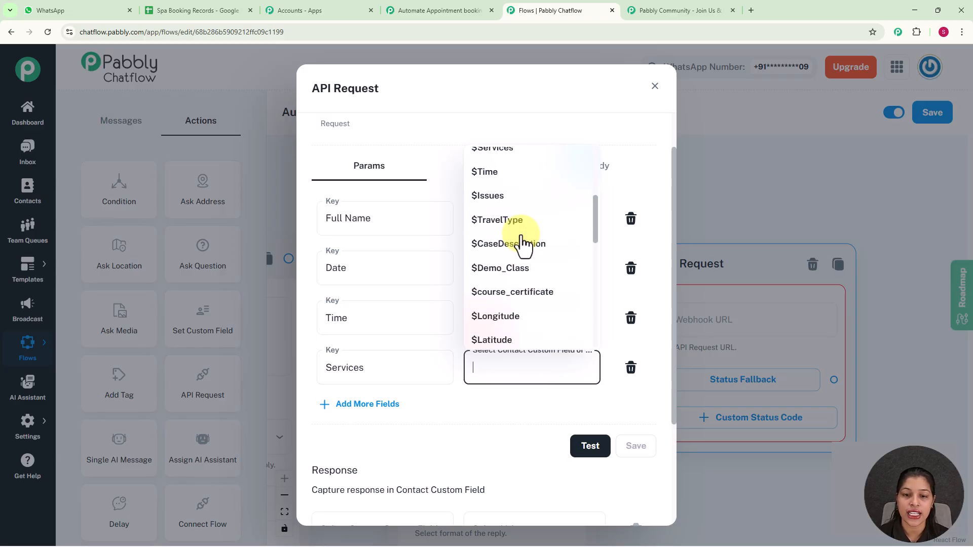
{"action": "scroll", "coordinate": [503, 212], "scroll_direction": "up", "scroll_amount": 1}
{"action": "left_click", "coordinate": [501, 200]}
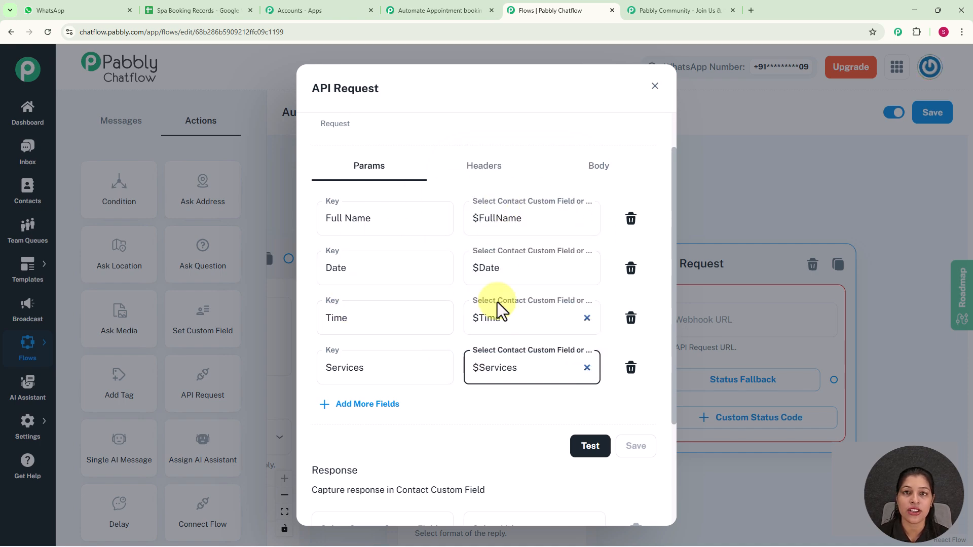
{"action": "left_click", "coordinate": [593, 455]}
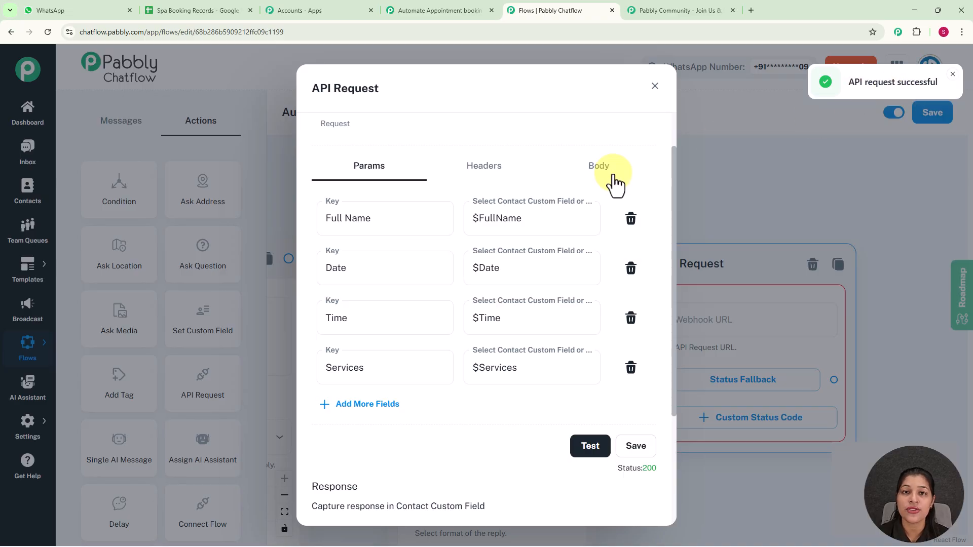
Choose Google Sheets as step 2's app and list its action events.
{"action": "left_click", "coordinate": [425, 9]}
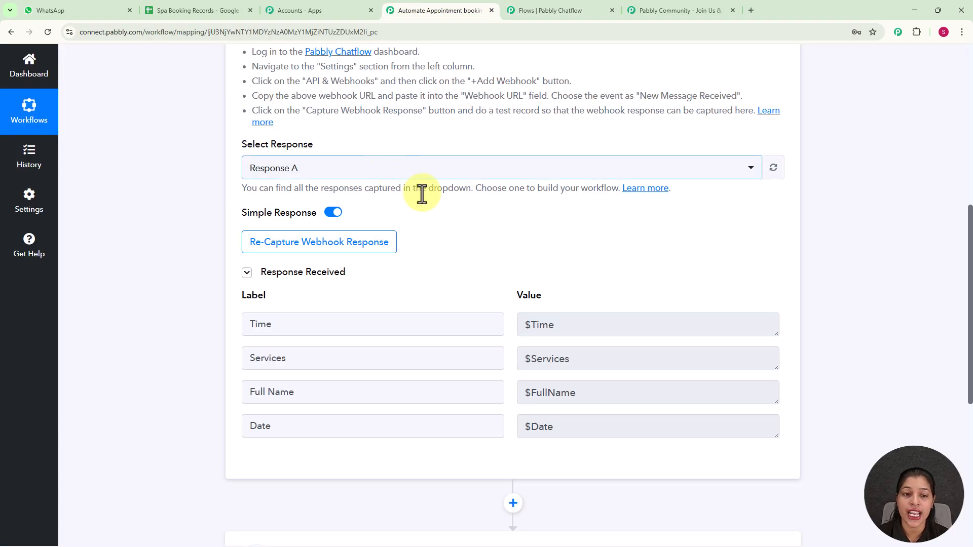
{"action": "scroll", "coordinate": [406, 189], "scroll_direction": "down", "scroll_amount": 3}
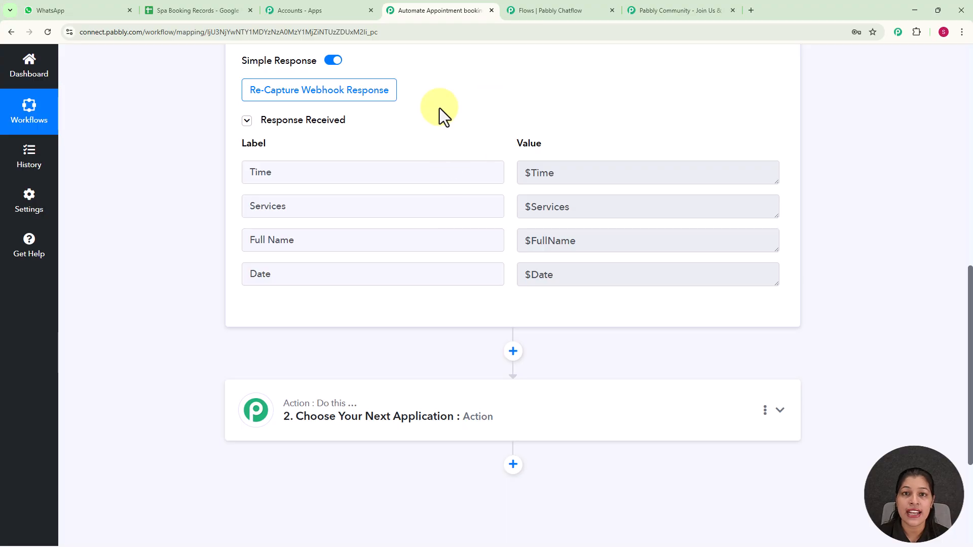
{"action": "scroll", "coordinate": [439, 108], "scroll_direction": "down", "scroll_amount": 1}
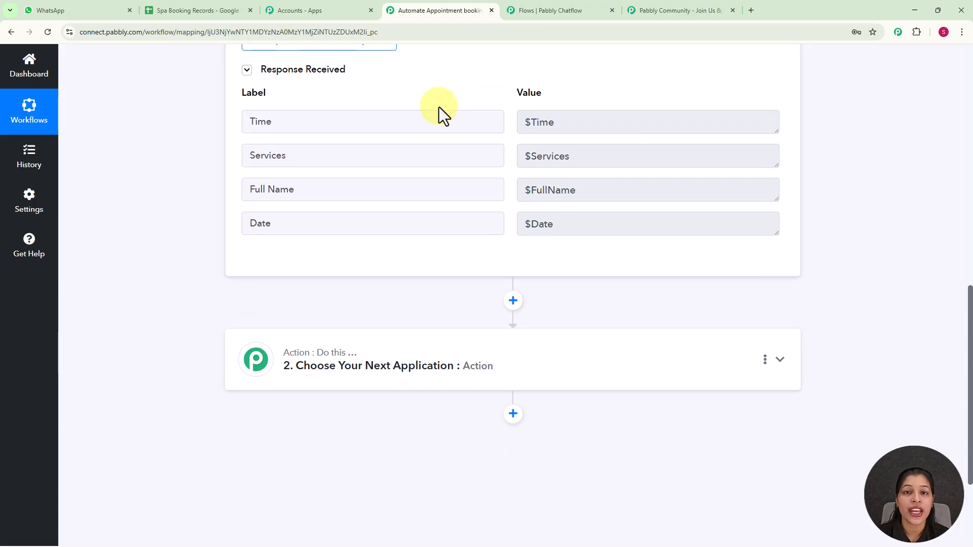
{"action": "scroll", "coordinate": [439, 108], "scroll_direction": "down", "scroll_amount": 2}
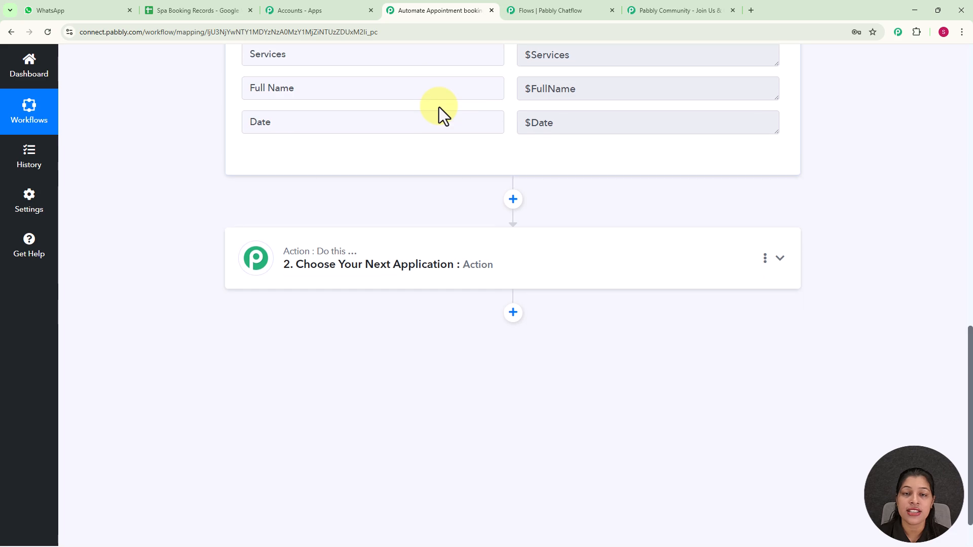
{"action": "left_click", "coordinate": [579, 240]}
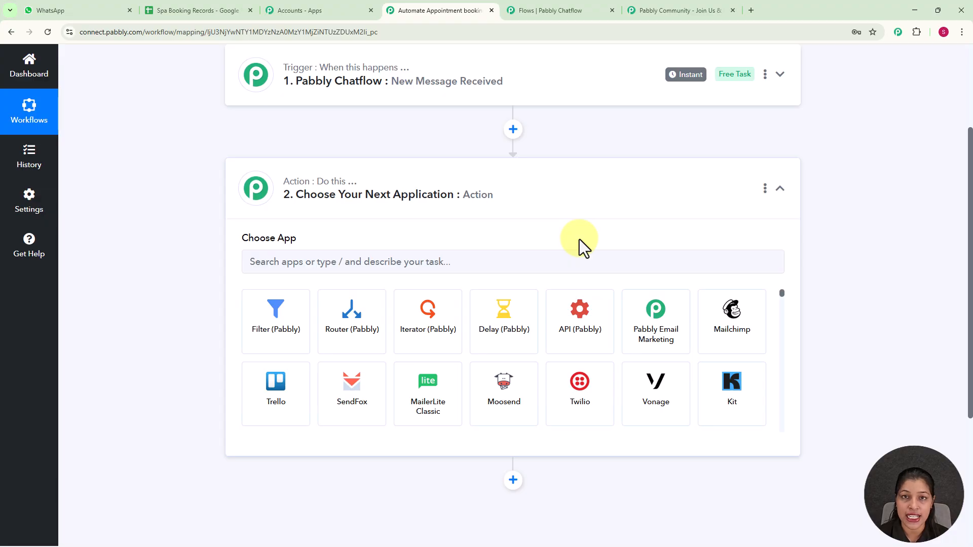
{"action": "left_click", "coordinate": [466, 260]}
{"action": "type", "text": "g"}
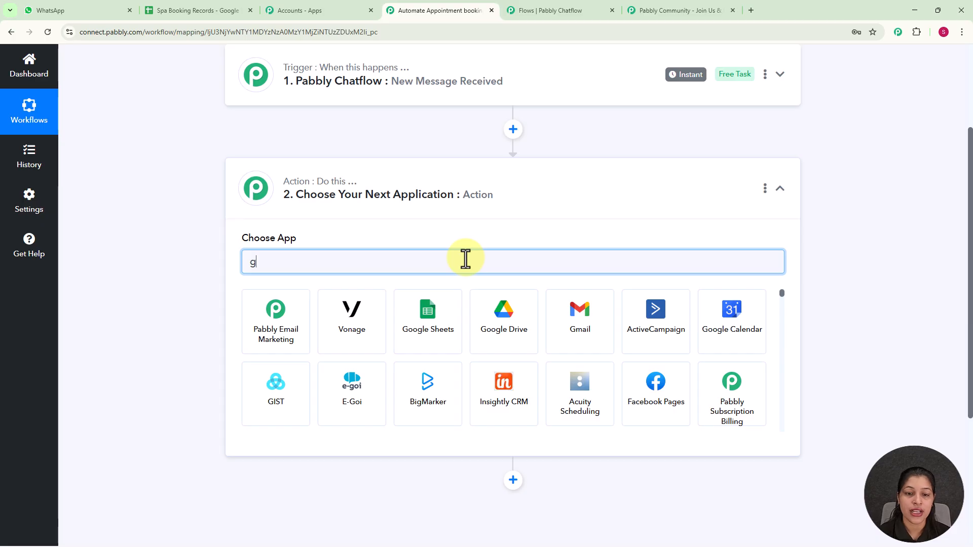
{"action": "left_click", "coordinate": [429, 318]}
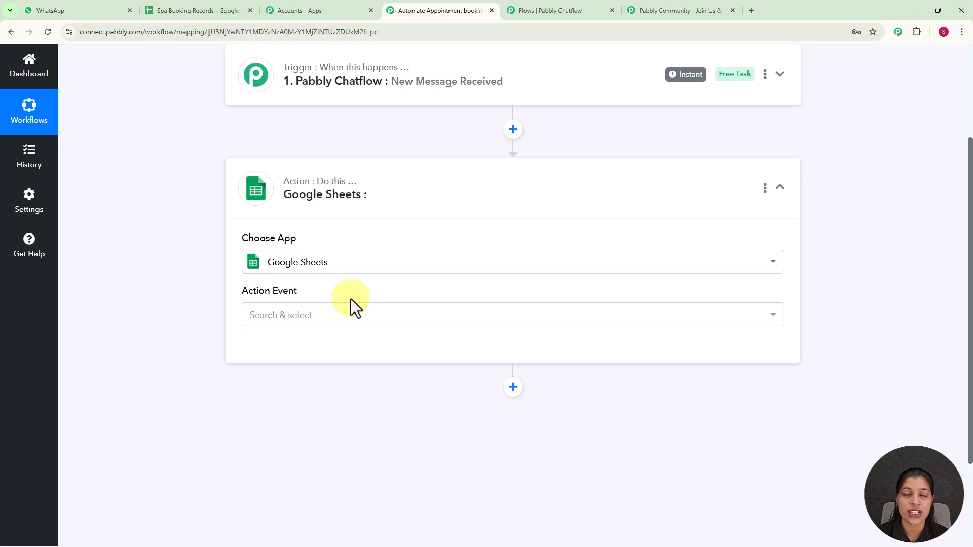
{"action": "scroll", "coordinate": [415, 239], "scroll_direction": "down", "scroll_amount": 1}
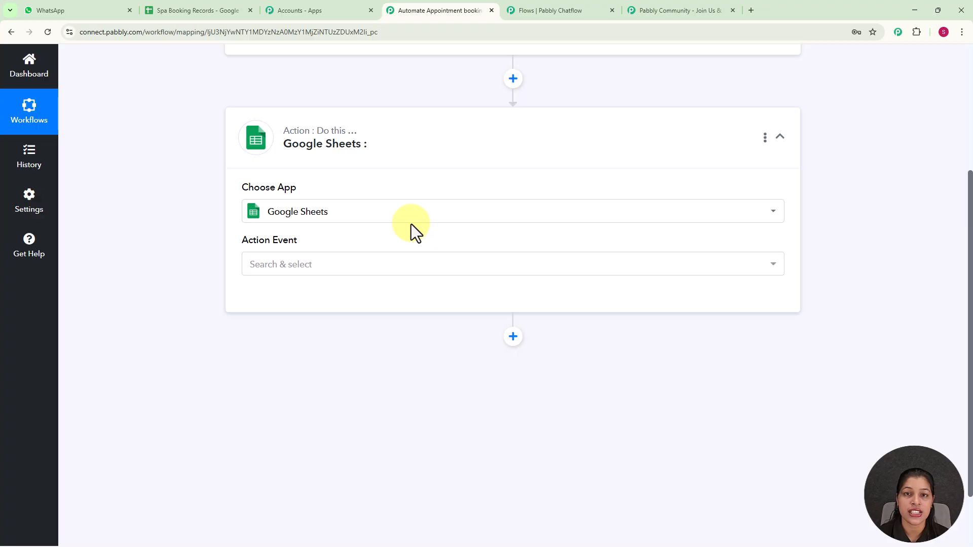
{"action": "left_click", "coordinate": [369, 272]}
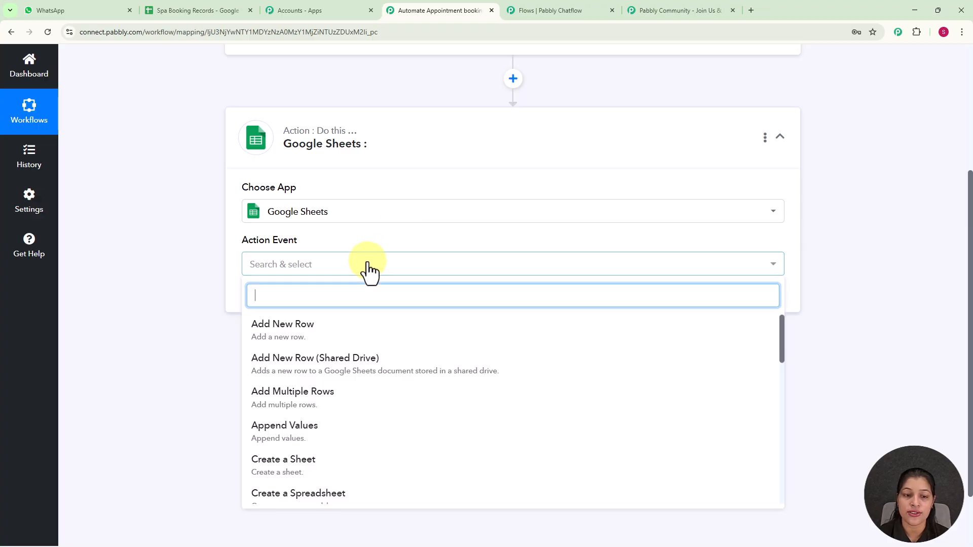
Set the action event to Add New Row and connect the existing Google Sheets #9 account.
{"action": "left_click", "coordinate": [298, 330]}
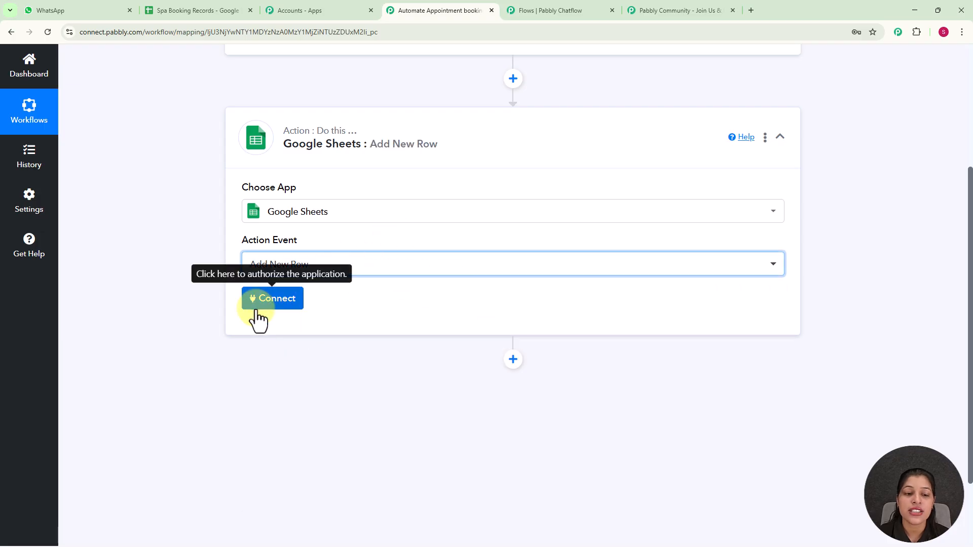
{"action": "left_click", "coordinate": [273, 307]}
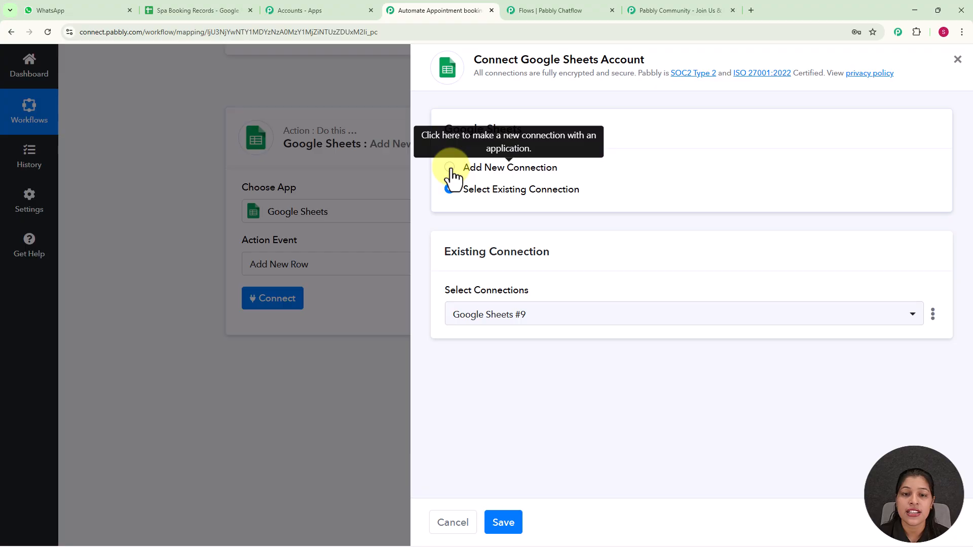
{"action": "left_click", "coordinate": [450, 167]}
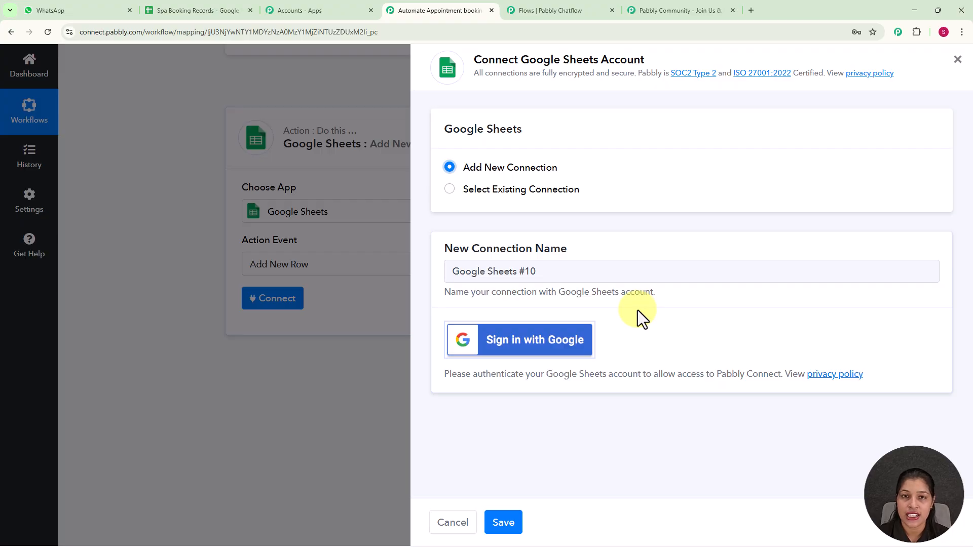
{"action": "left_click", "coordinate": [449, 189]}
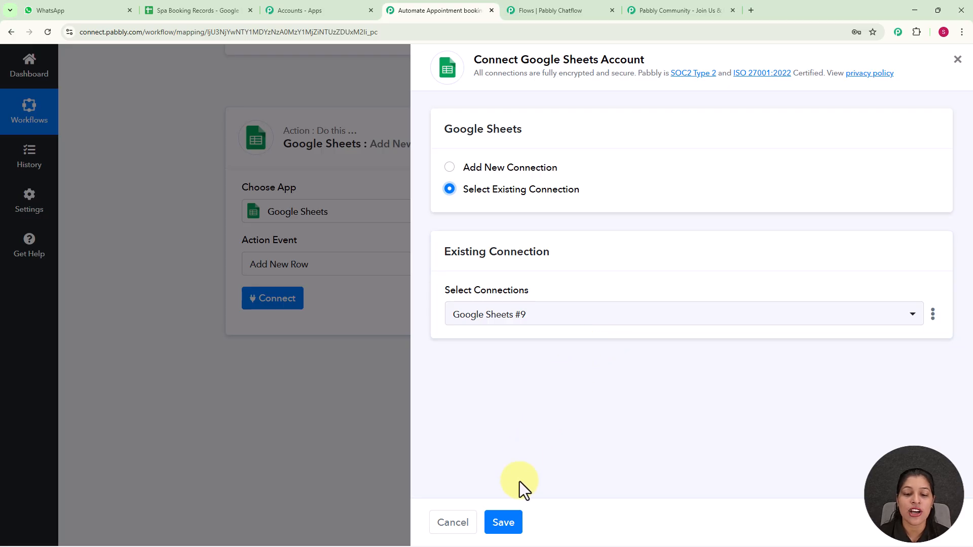
{"action": "left_click", "coordinate": [510, 523]}
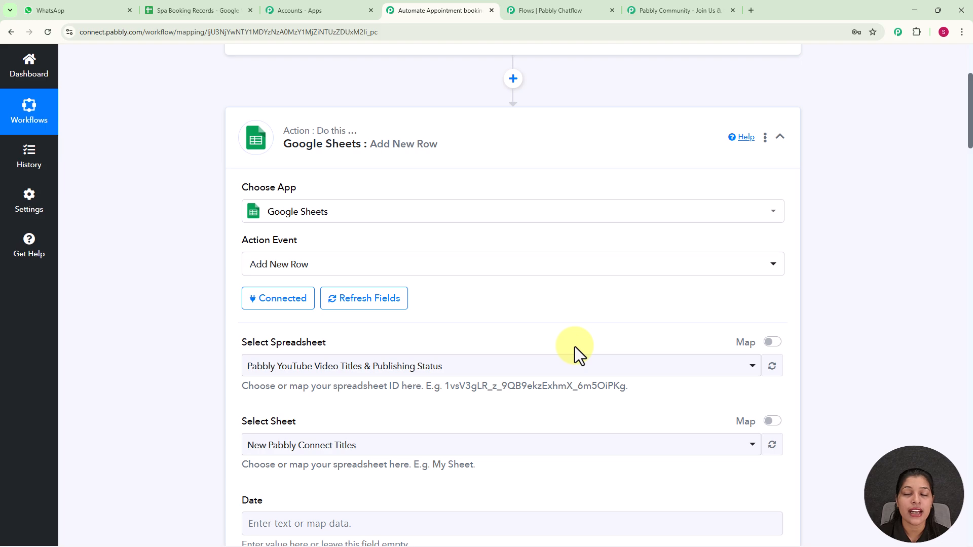
Check the sheet's columns, then select the Spa Booking Records spreadsheet with Sheet1 in the new-row step.
{"action": "scroll", "coordinate": [575, 347], "scroll_direction": "down", "scroll_amount": 4}
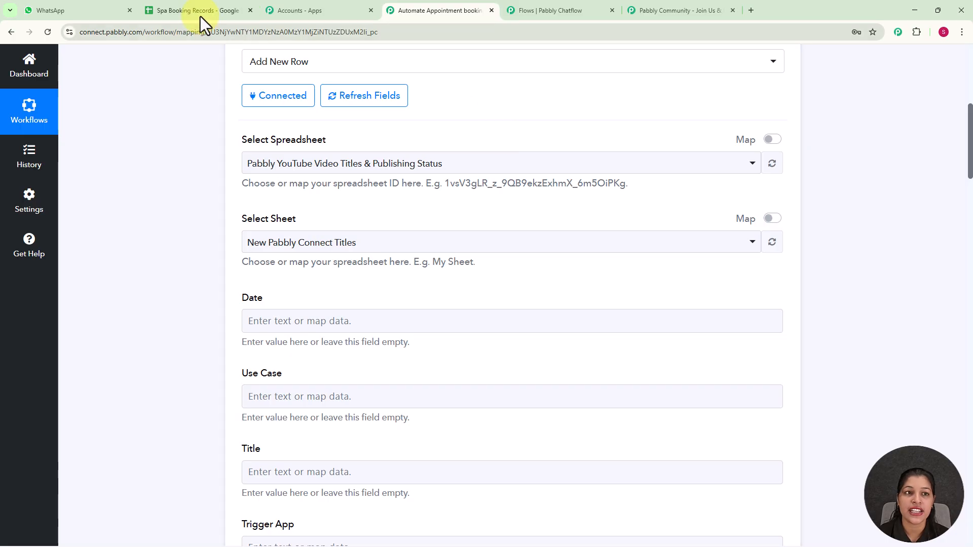
{"action": "left_click", "coordinate": [174, 9]}
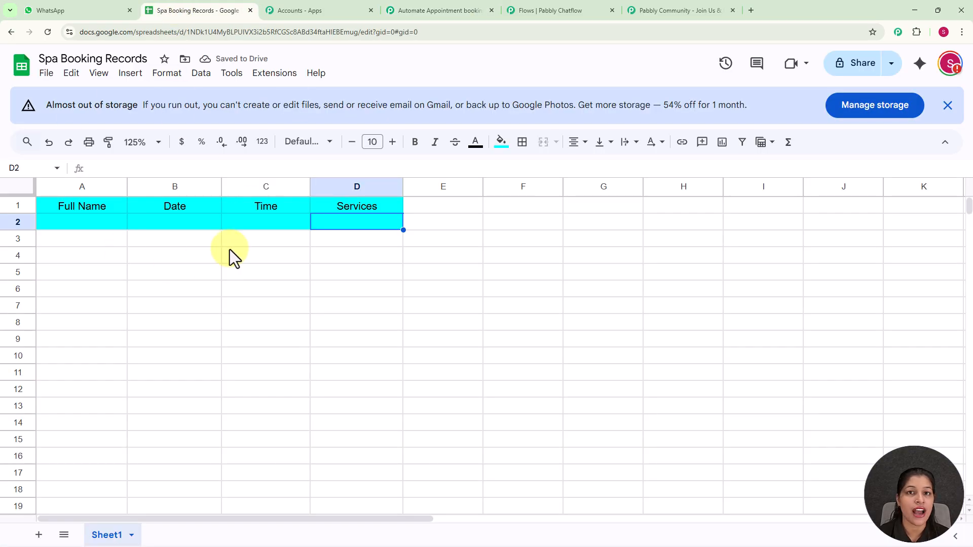
{"action": "left_click", "coordinate": [428, 7]}
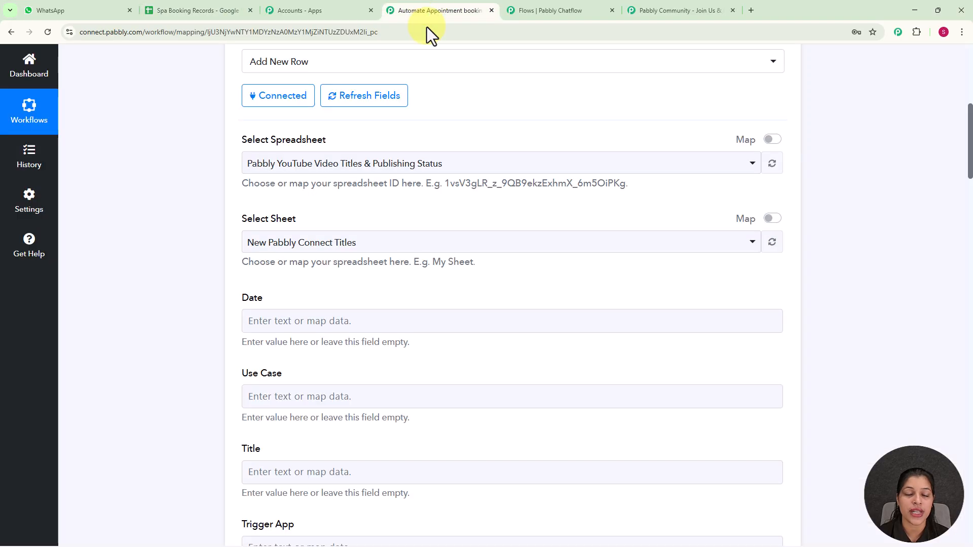
{"action": "left_click", "coordinate": [771, 163]}
{"action": "left_click", "coordinate": [753, 164]}
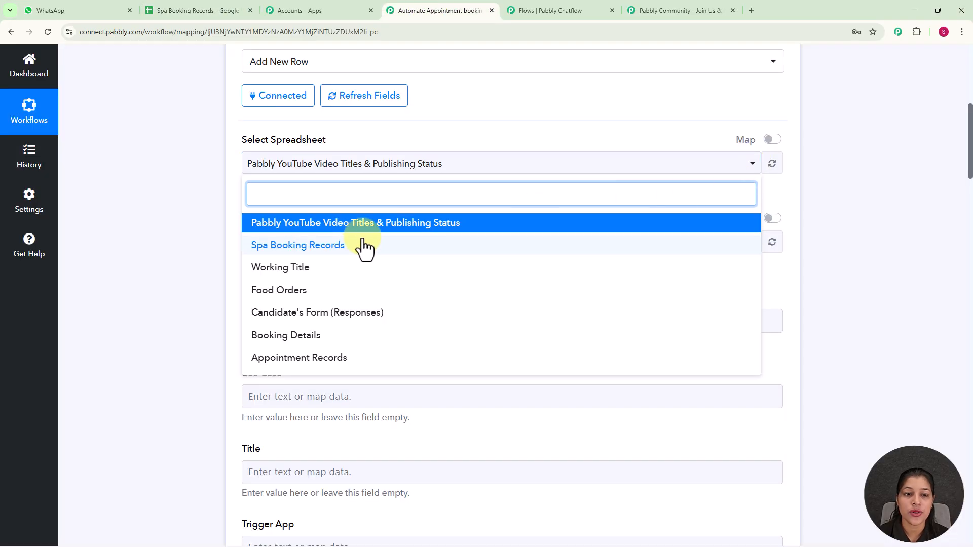
{"action": "left_click", "coordinate": [329, 246]}
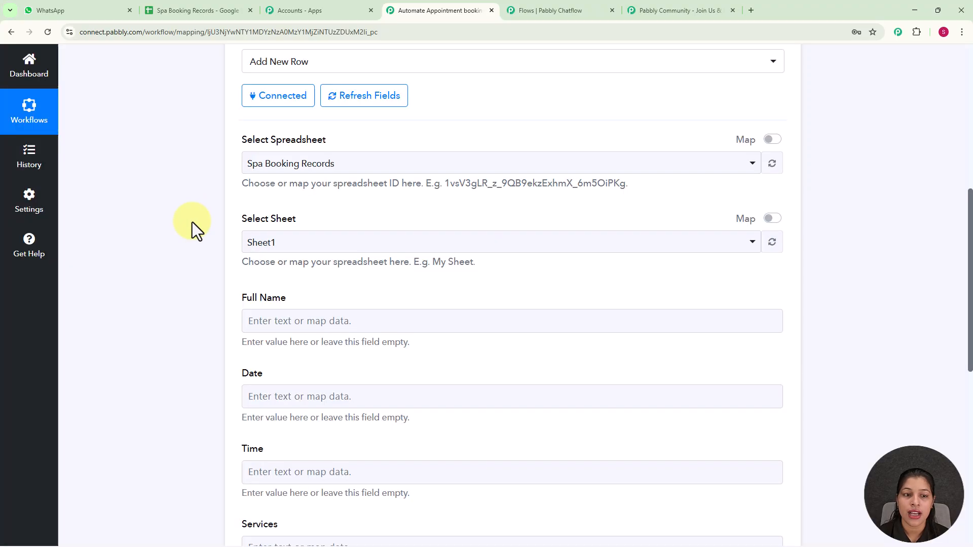
{"action": "scroll", "coordinate": [358, 248], "scroll_direction": "down", "scroll_amount": 3}
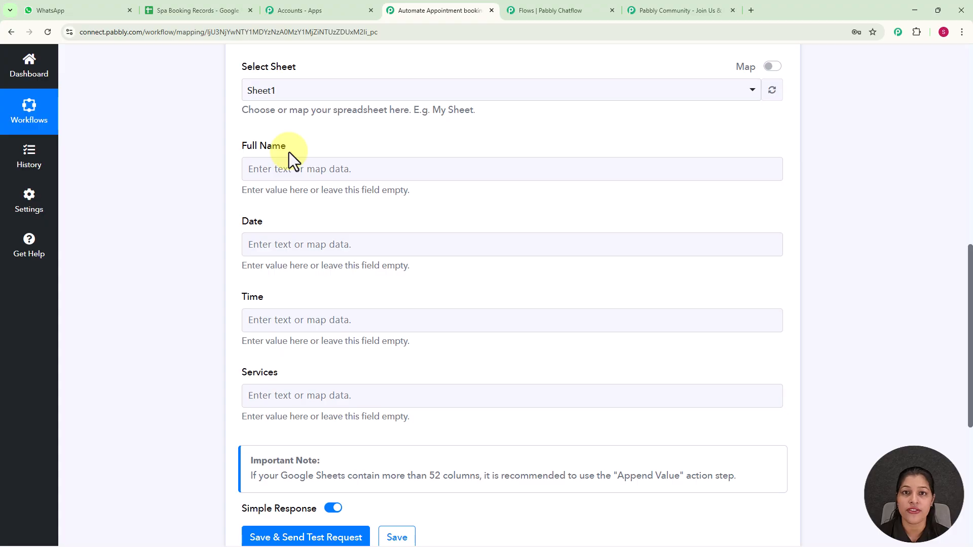
Map $FullName, $Date and $Time from the Chatflow message into the Full Name, Date and Time fields.
{"action": "left_click", "coordinate": [289, 178]}
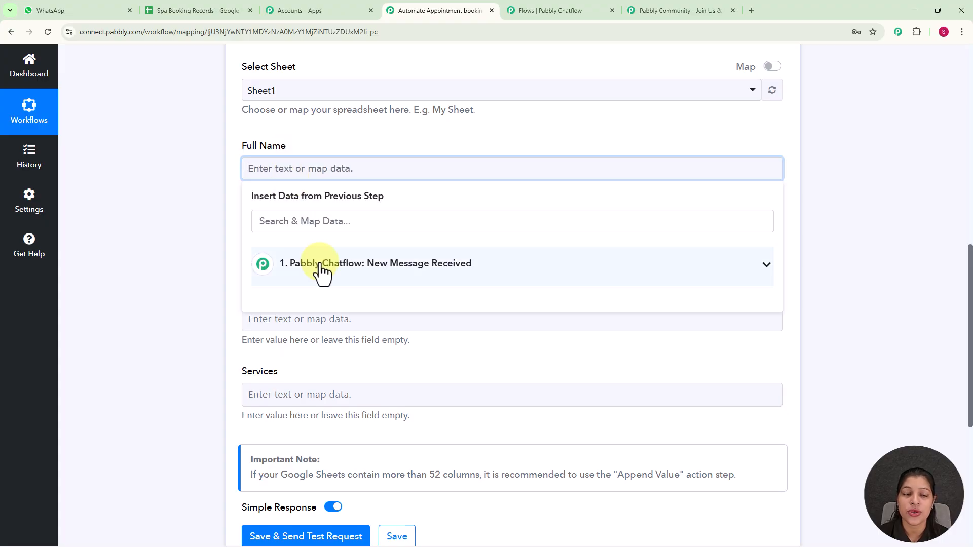
{"action": "left_click", "coordinate": [320, 265]}
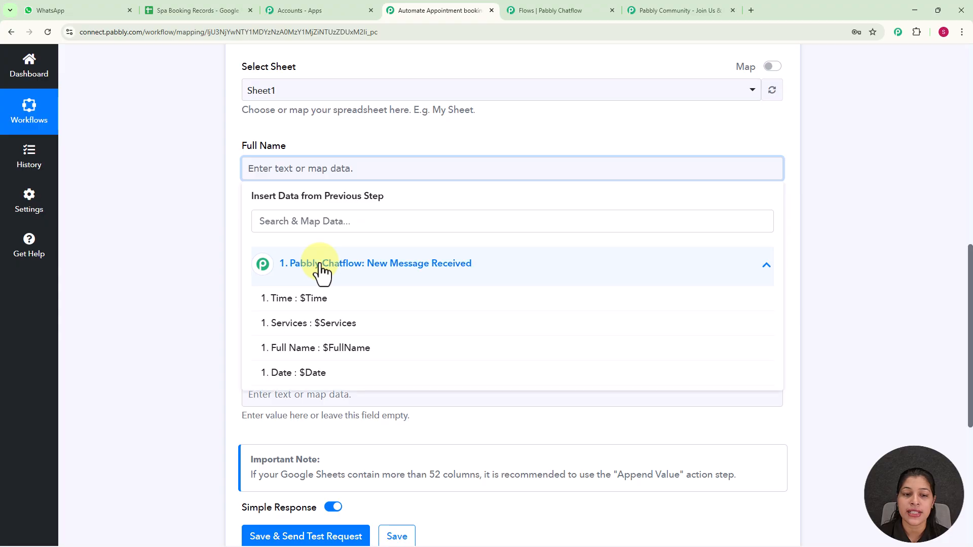
{"action": "left_click", "coordinate": [341, 358]}
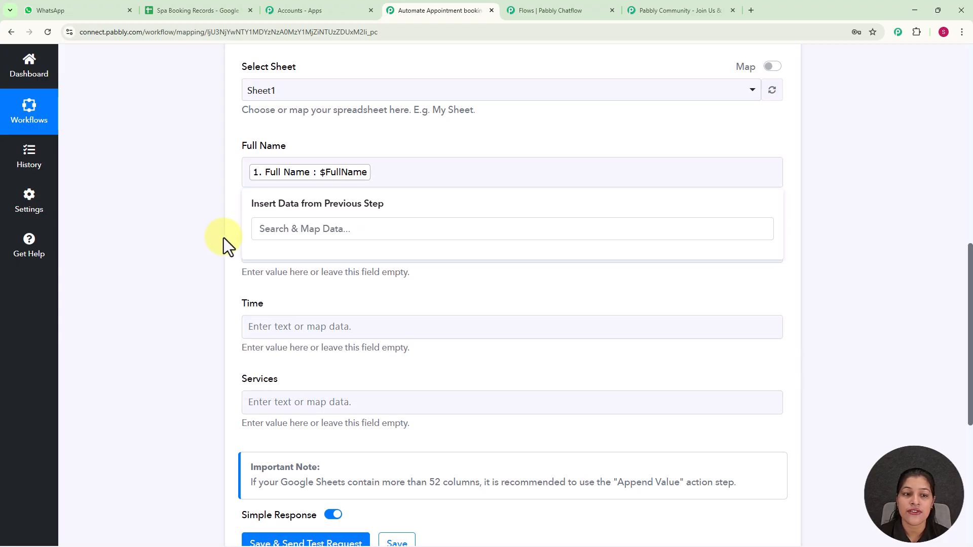
{"action": "left_click", "coordinate": [299, 254]}
{"action": "left_click", "coordinate": [325, 347]}
{"action": "scroll", "coordinate": [332, 405], "scroll_direction": "down", "scroll_amount": 1}
{"action": "left_click", "coordinate": [330, 411]}
{"action": "left_click", "coordinate": [328, 284]}
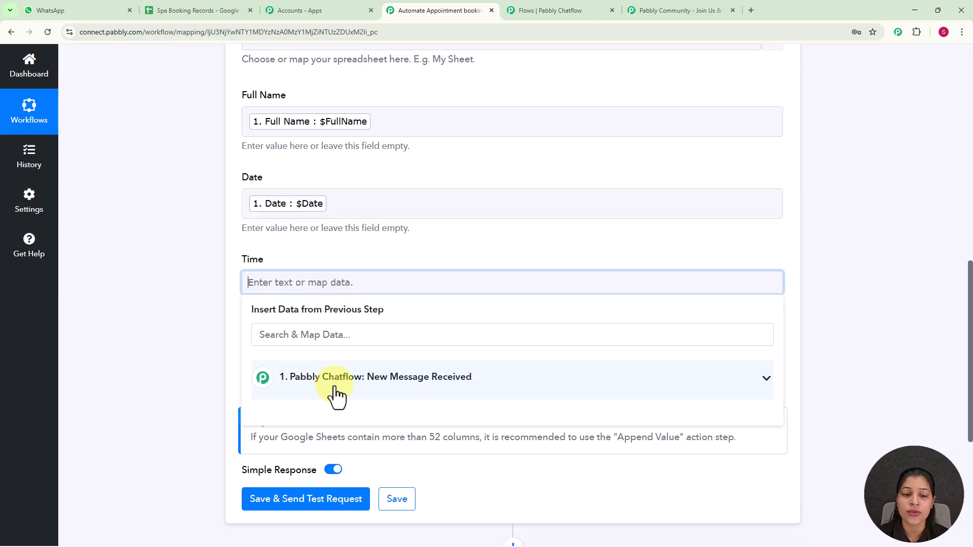
{"action": "left_click", "coordinate": [335, 380]}
{"action": "scroll", "coordinate": [338, 361], "scroll_direction": "down", "scroll_amount": 2}
{"action": "left_click", "coordinate": [325, 311]}
{"action": "left_click", "coordinate": [154, 212]}
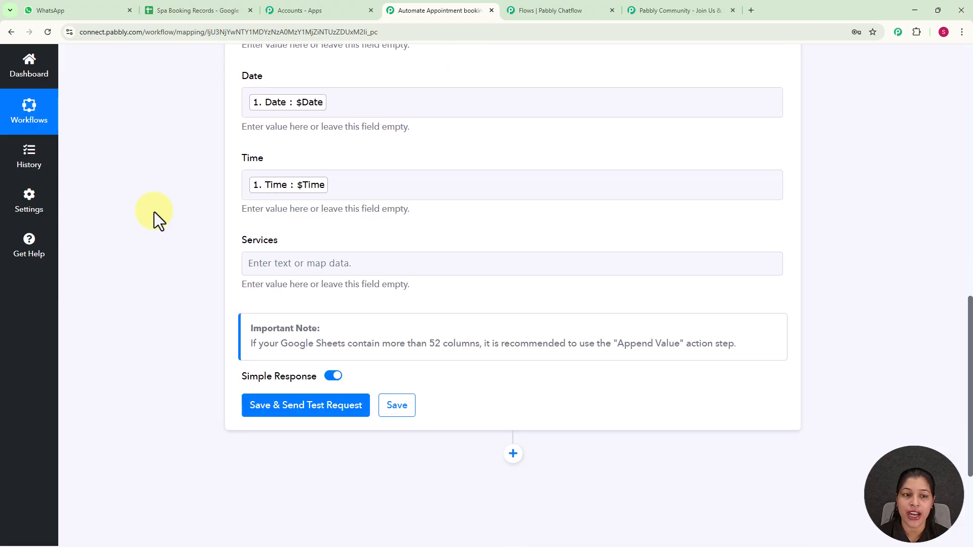
Map $Services into the Services field and send a test that writes row 2.
{"action": "left_click", "coordinate": [273, 263]}
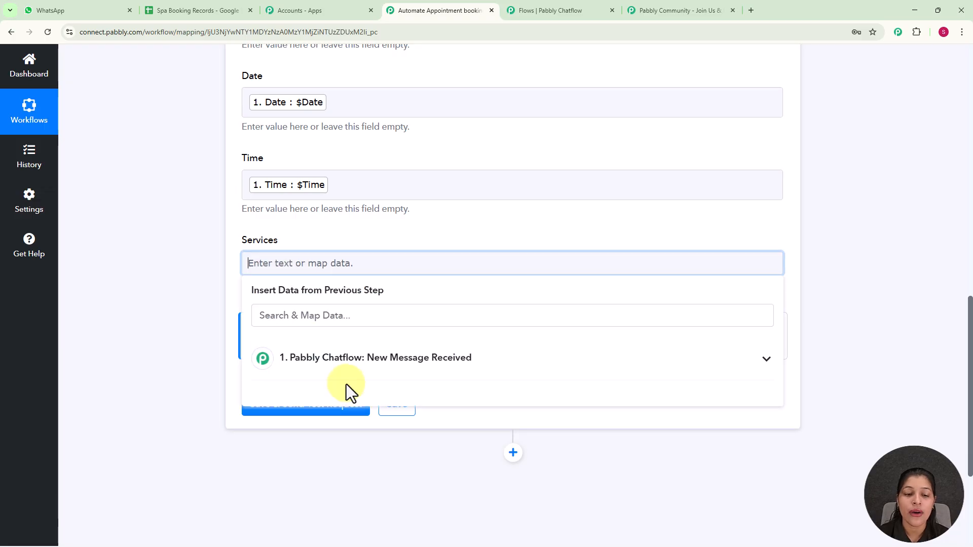
{"action": "left_click", "coordinate": [341, 364]}
{"action": "scroll", "coordinate": [378, 391], "scroll_direction": "down", "scroll_amount": 1}
{"action": "scroll", "coordinate": [355, 355], "scroll_direction": "down", "scroll_amount": 1}
{"action": "left_click", "coordinate": [321, 319]}
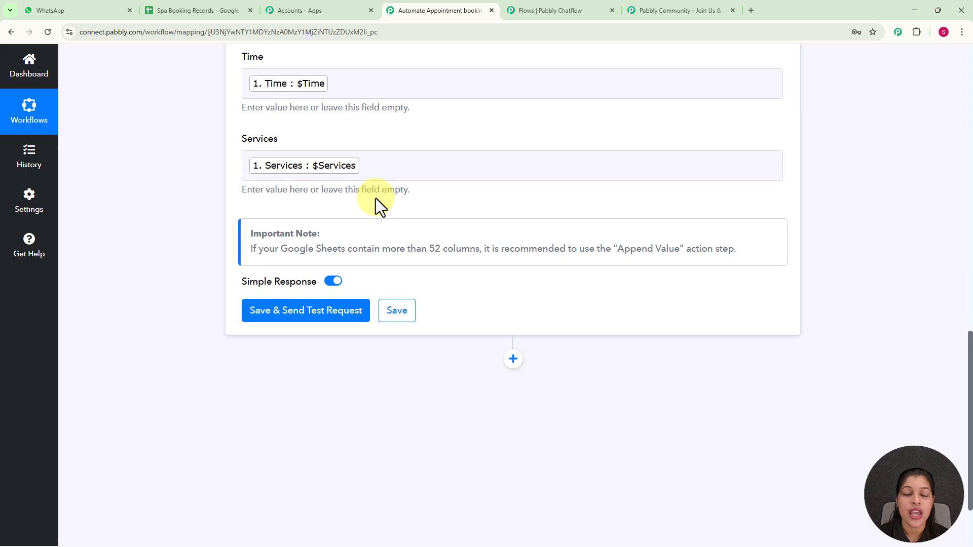
{"action": "left_click", "coordinate": [315, 314]}
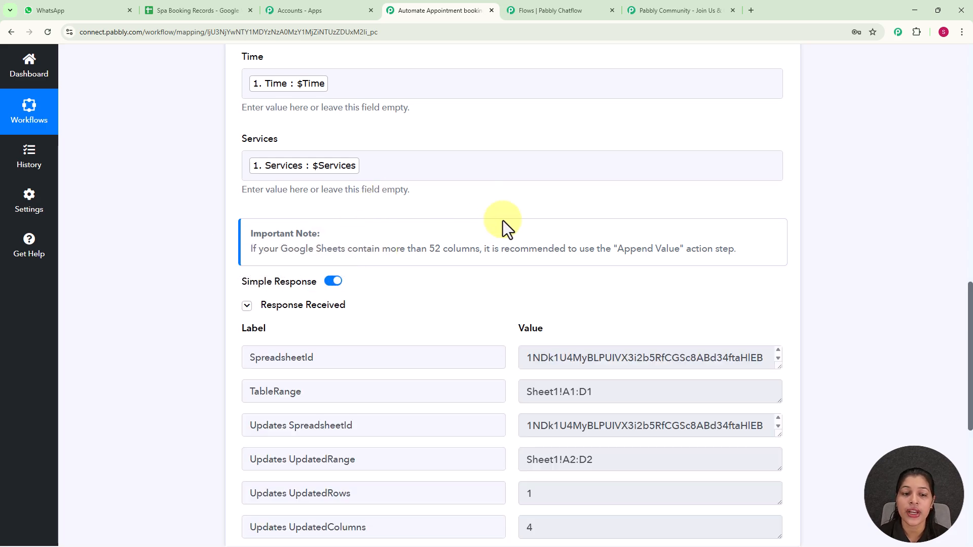
{"action": "scroll", "coordinate": [508, 179], "scroll_direction": "down", "scroll_amount": 3}
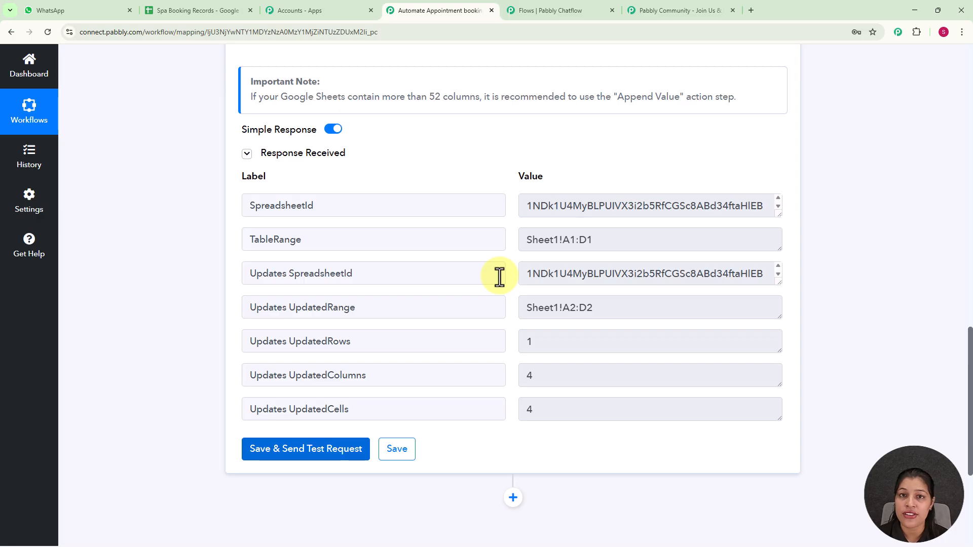
Review the test row in Spa Booking Records, then go back to the chatflow's API Request settings.
{"action": "left_click", "coordinate": [214, 9]}
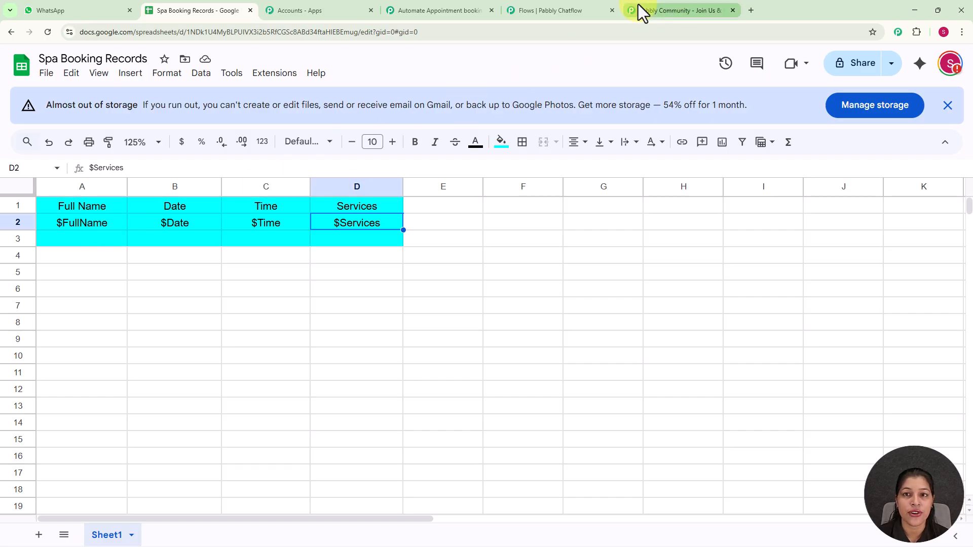
{"action": "left_click", "coordinate": [530, 11]}
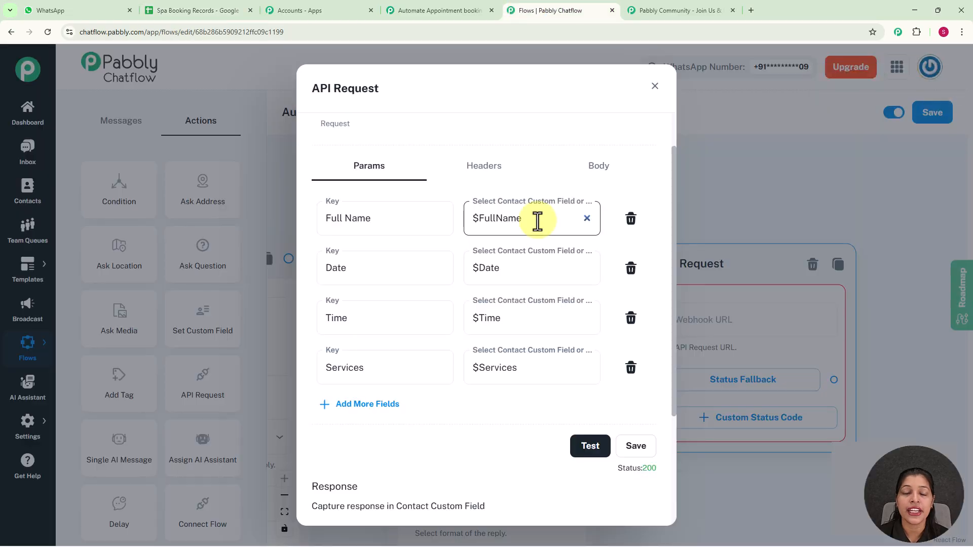
Save the API Request parameters and close its settings.
{"action": "left_click", "coordinate": [632, 449]}
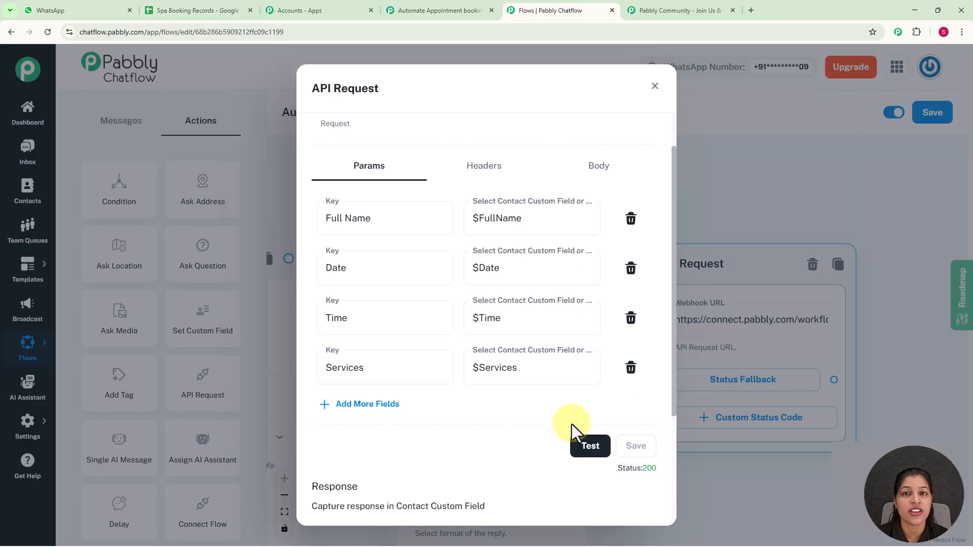
{"action": "left_click", "coordinate": [654, 87]}
{"action": "scroll", "coordinate": [744, 226], "scroll_direction": "down", "scroll_amount": 4}
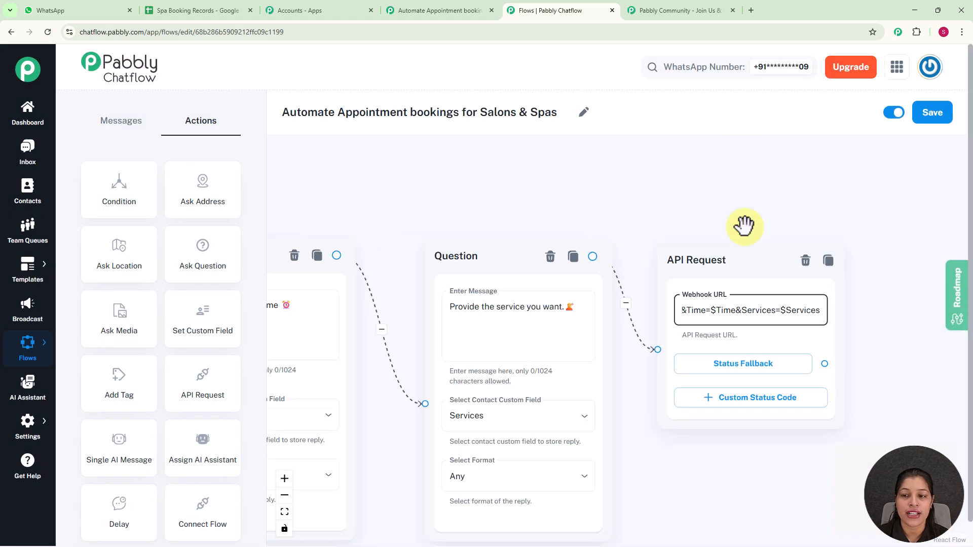
Draw a new connection from the API Request node to bring up the content-type choices.
{"action": "left_click_drag", "start_coordinate": [750, 198], "coordinate": [528, 184]}
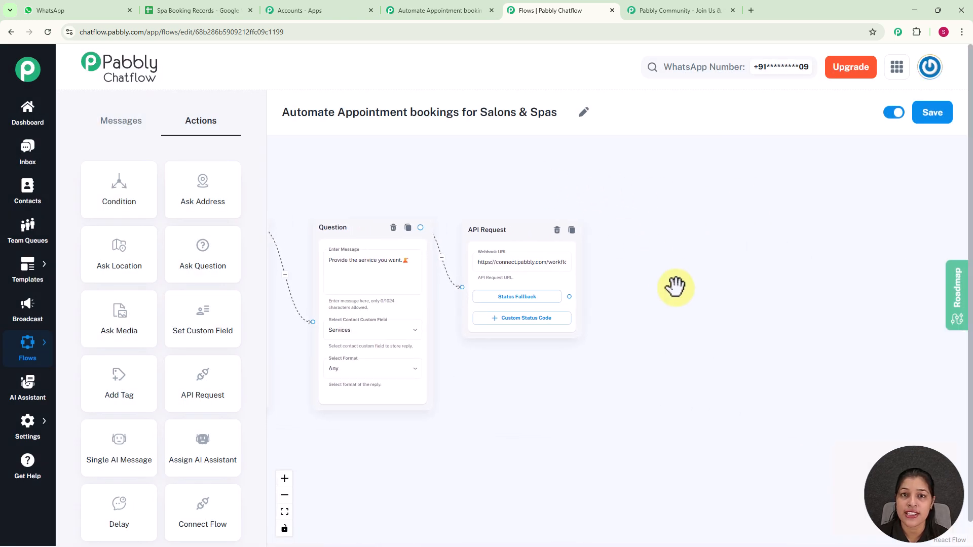
{"action": "scroll", "coordinate": [675, 286], "scroll_direction": "up", "scroll_amount": 1}
{"action": "left_click", "coordinate": [541, 298]}
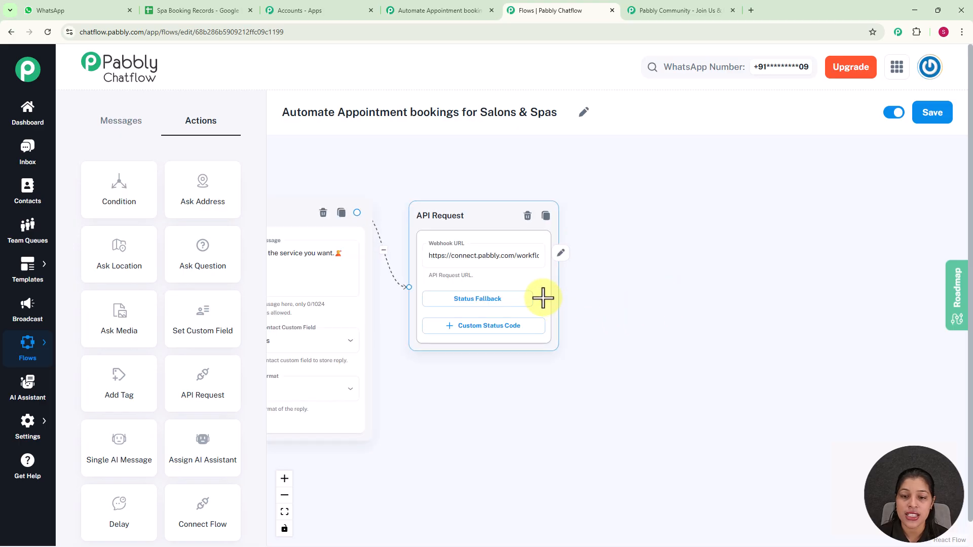
{"action": "left_click_drag", "start_coordinate": [543, 299], "coordinate": [627, 202]}
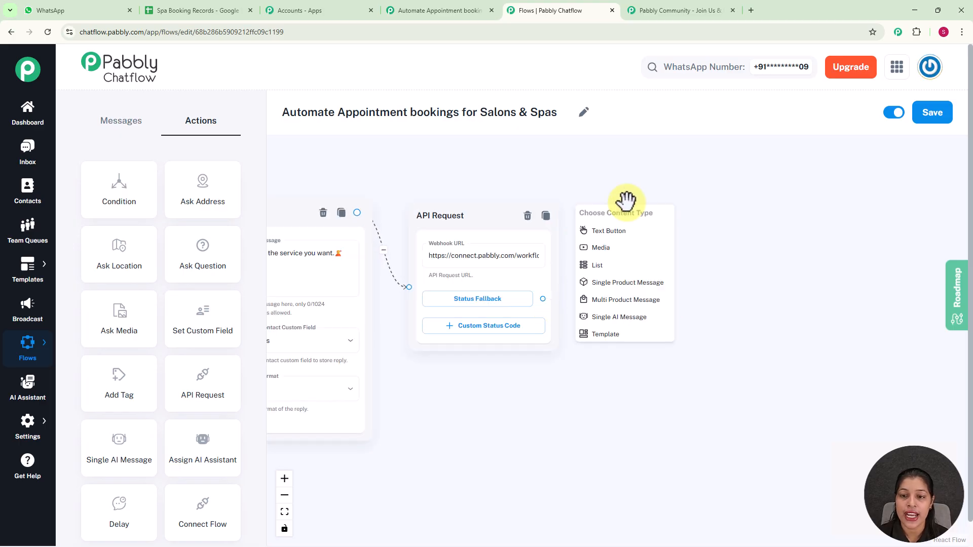
Add a Text Button replying 'Your appointment is confirmed ✅ $Date, $Time for $Services. Thank you!'.
{"action": "left_click", "coordinate": [625, 233]}
{"action": "left_click_drag", "start_coordinate": [650, 223], "coordinate": [682, 222]}
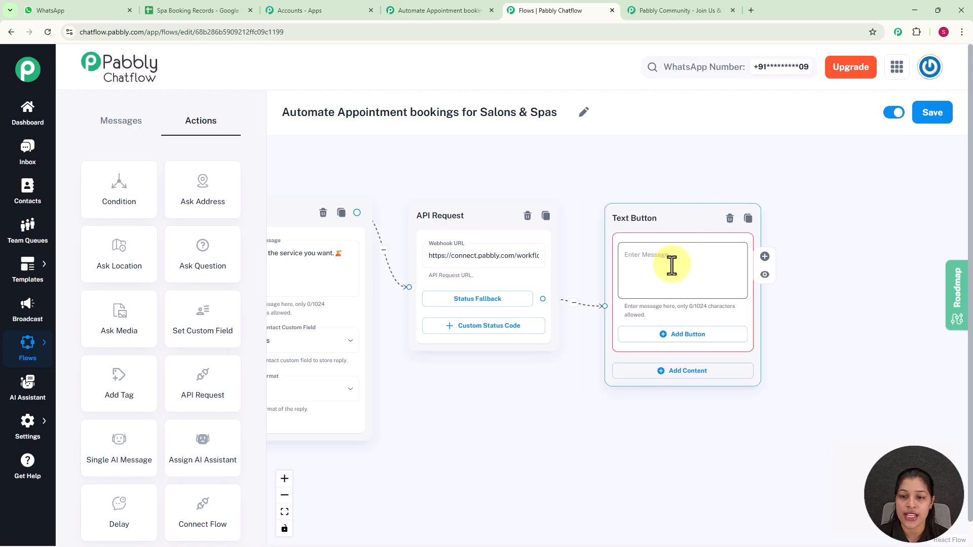
{"action": "left_click", "coordinate": [671, 265]}
{"action": "scroll", "coordinate": [671, 267], "scroll_direction": "up", "scroll_amount": 2}
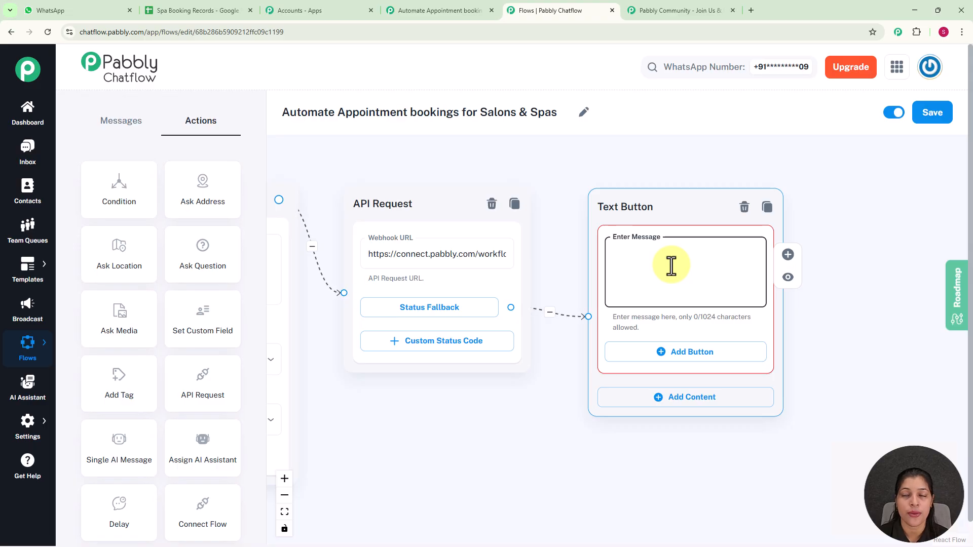
{"action": "type", "text": "Your appointment is confirmed ✅ $Date, $Time for $Services. Thank you!"}
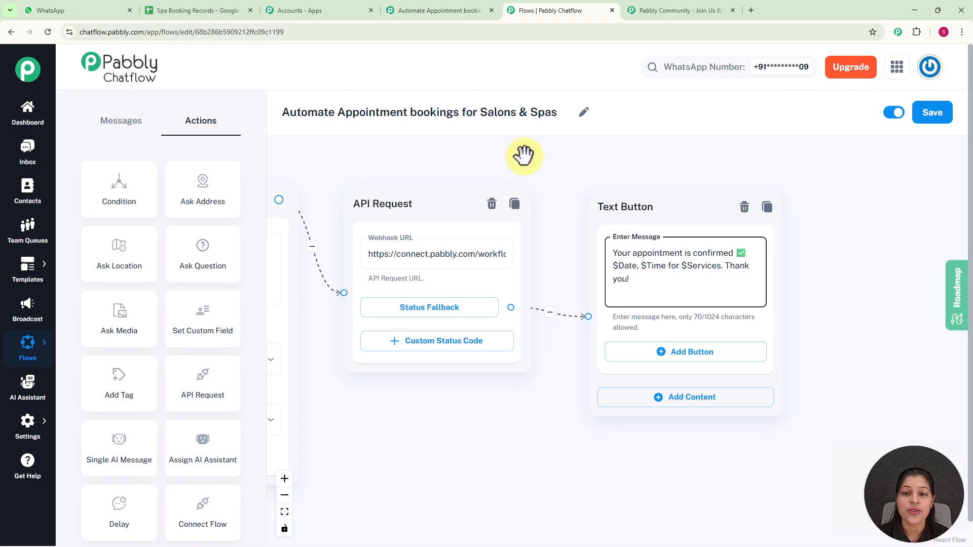
{"action": "scroll", "coordinate": [527, 155], "scroll_direction": "down", "scroll_amount": 5}
{"action": "left_click_drag", "start_coordinate": [648, 164], "coordinate": [747, 165]}
{"action": "left_click_drag", "start_coordinate": [425, 164], "coordinate": [594, 169]}
{"action": "left_click_drag", "start_coordinate": [395, 347], "coordinate": [474, 372]}
{"action": "scroll", "coordinate": [403, 347], "scroll_direction": "up", "scroll_amount": 2}
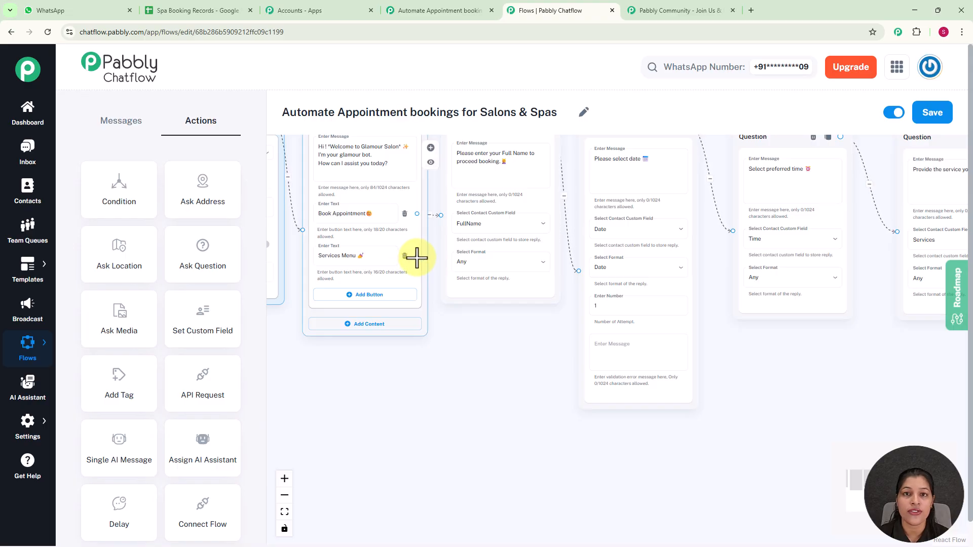
Add a List after the Services Menu option with the service menu introduction as its body.
{"action": "left_click_drag", "start_coordinate": [416, 256], "coordinate": [505, 395]}
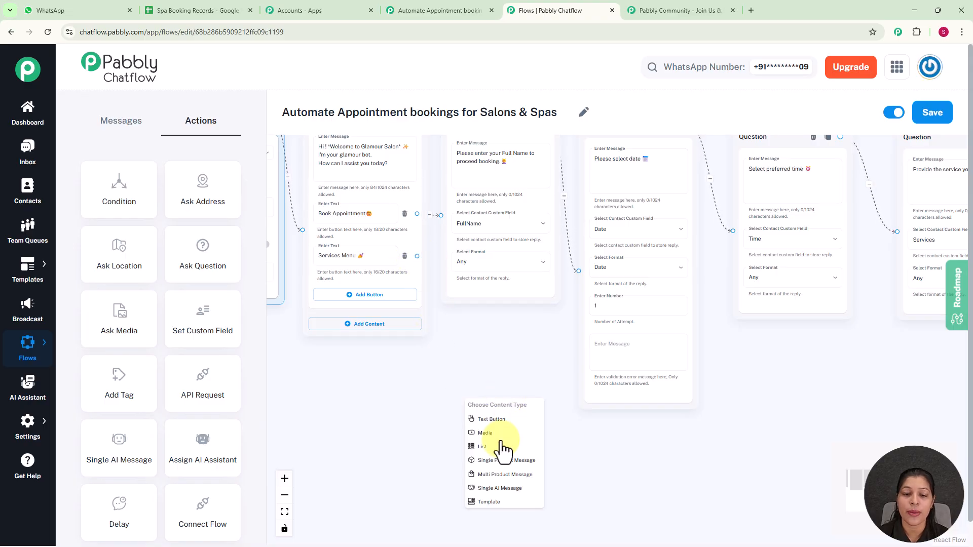
{"action": "scroll", "coordinate": [501, 449], "scroll_direction": "up", "scroll_amount": 3}
{"action": "left_click_drag", "start_coordinate": [611, 447], "coordinate": [583, 318]}
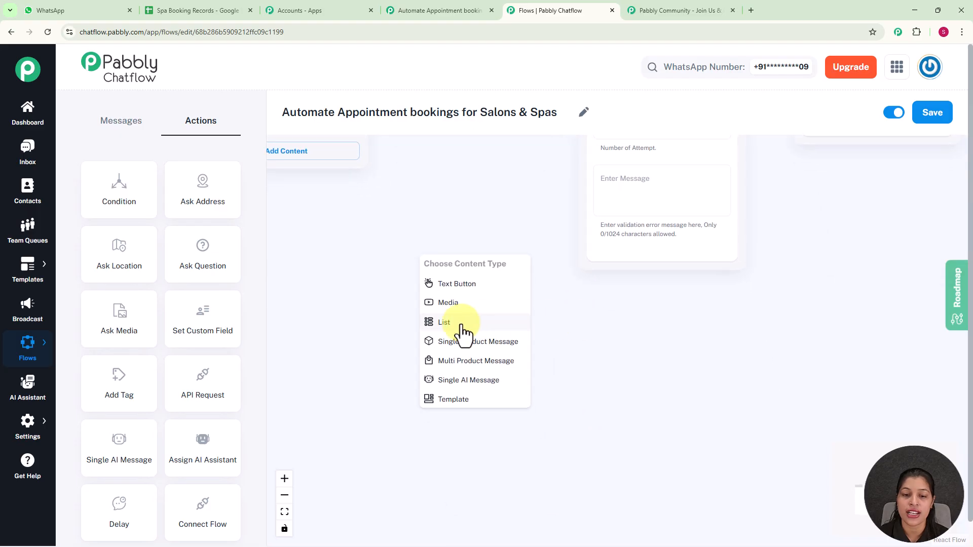
{"action": "left_click", "coordinate": [463, 327]}
{"action": "left_click_drag", "start_coordinate": [482, 278], "coordinate": [448, 172]}
{"action": "left_click_drag", "start_coordinate": [669, 394], "coordinate": [706, 387]}
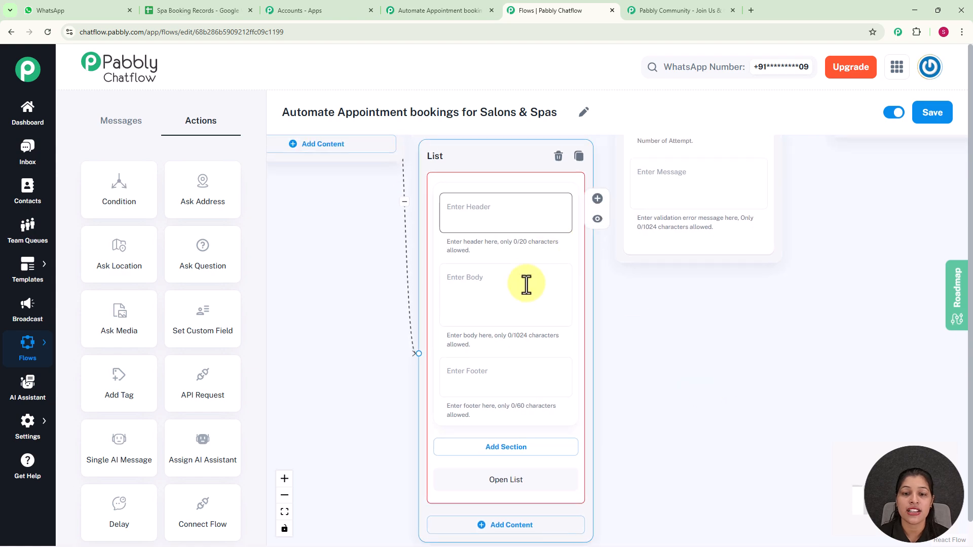
{"action": "left_click", "coordinate": [483, 319]}
{"action": "type", "text": "Here’s our service menu 💆‍♀️:"}
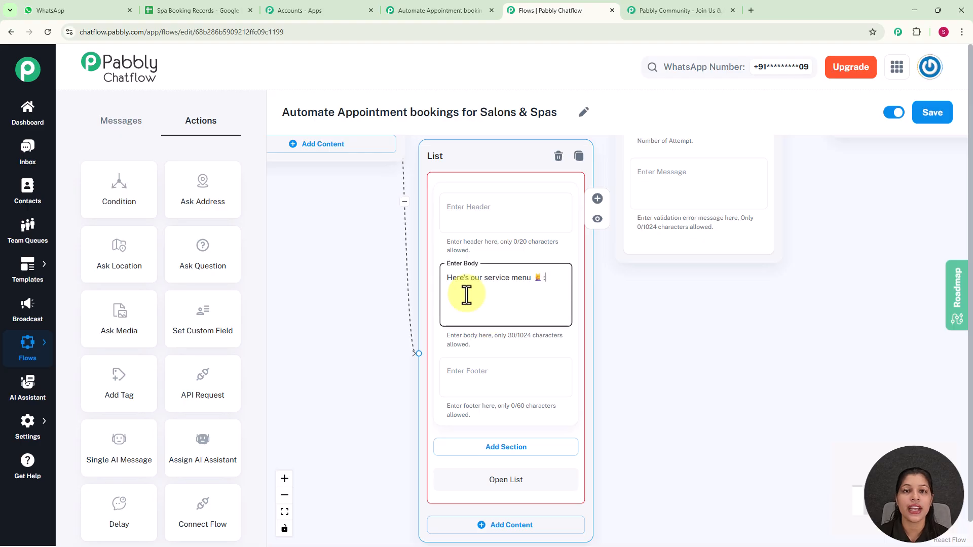
{"action": "left_click_drag", "start_coordinate": [654, 353], "coordinate": [632, 230]}
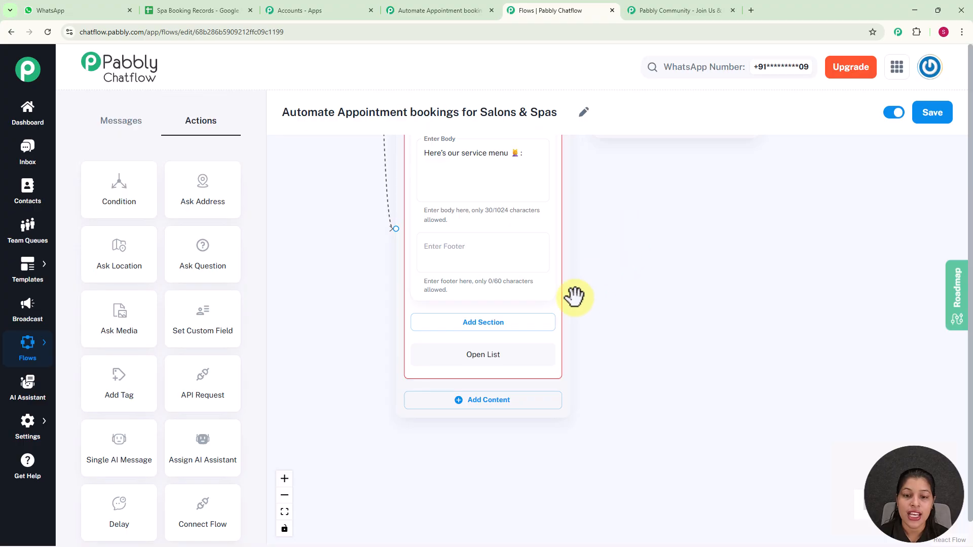
Add a section titled 'Services' to the List.
{"action": "left_click", "coordinate": [498, 323]}
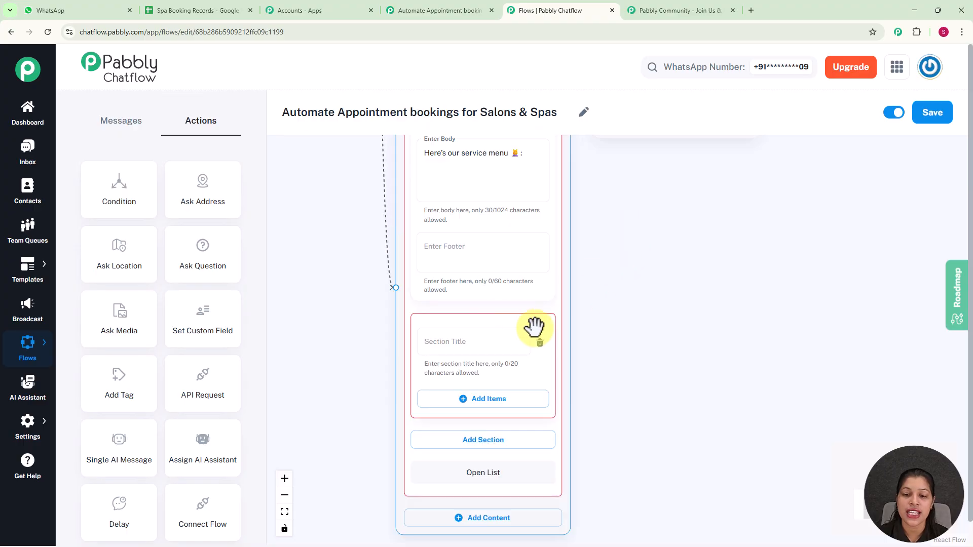
{"action": "left_click_drag", "start_coordinate": [704, 341], "coordinate": [710, 261]}
{"action": "left_click", "coordinate": [514, 256]}
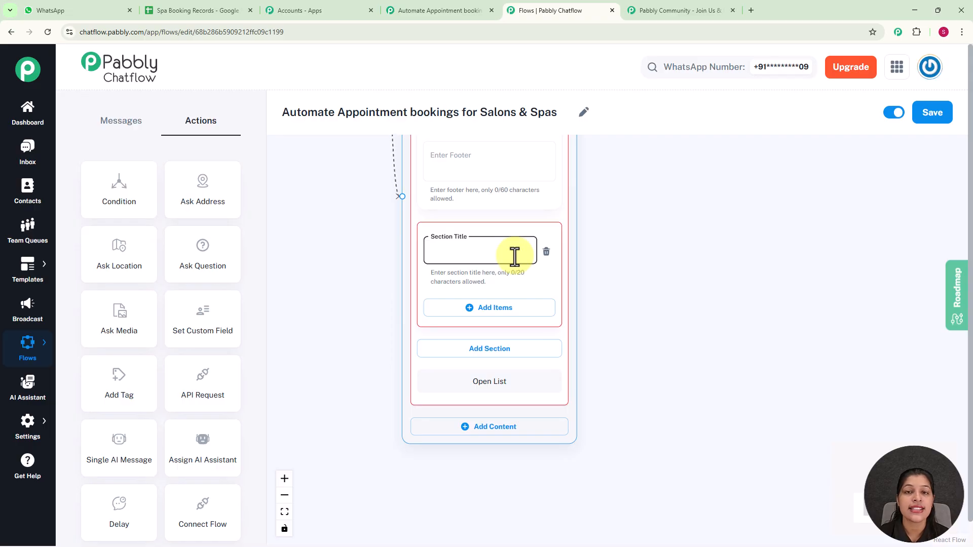
{"action": "type", "text": "Ser"}
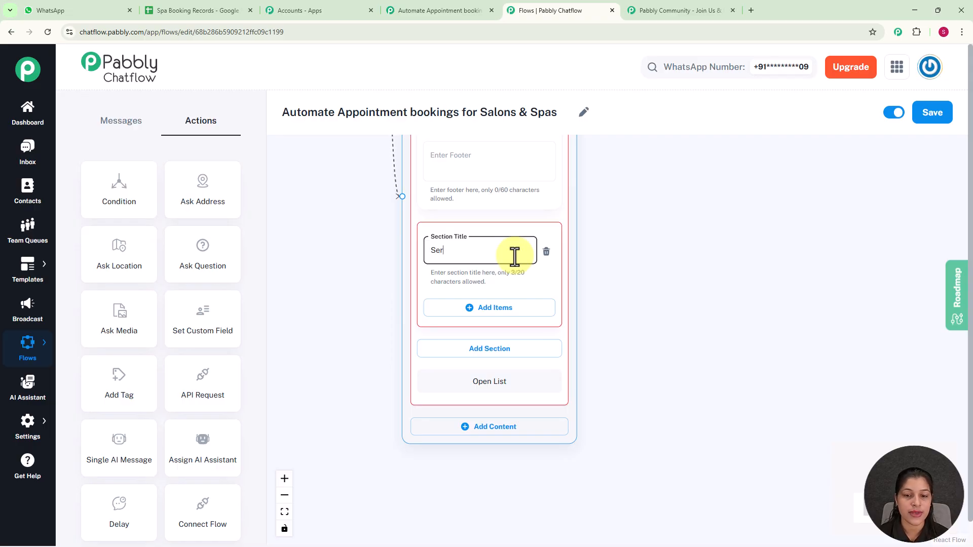
{"action": "type", "text": "vices"}
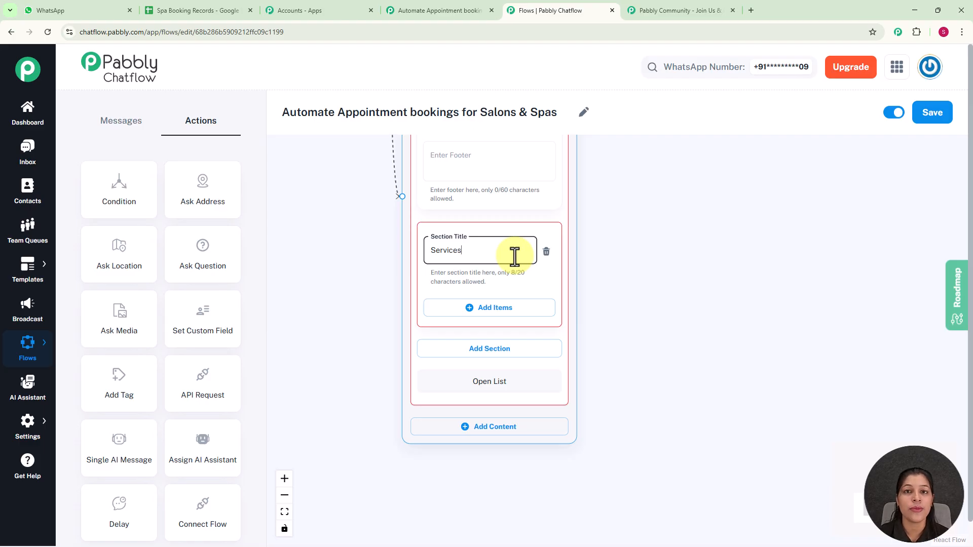
Add the item 'Haircut - ₹500' to the Services section.
{"action": "left_click", "coordinate": [484, 308]}
{"action": "scroll", "coordinate": [701, 298], "scroll_direction": "down", "scroll_amount": 3}
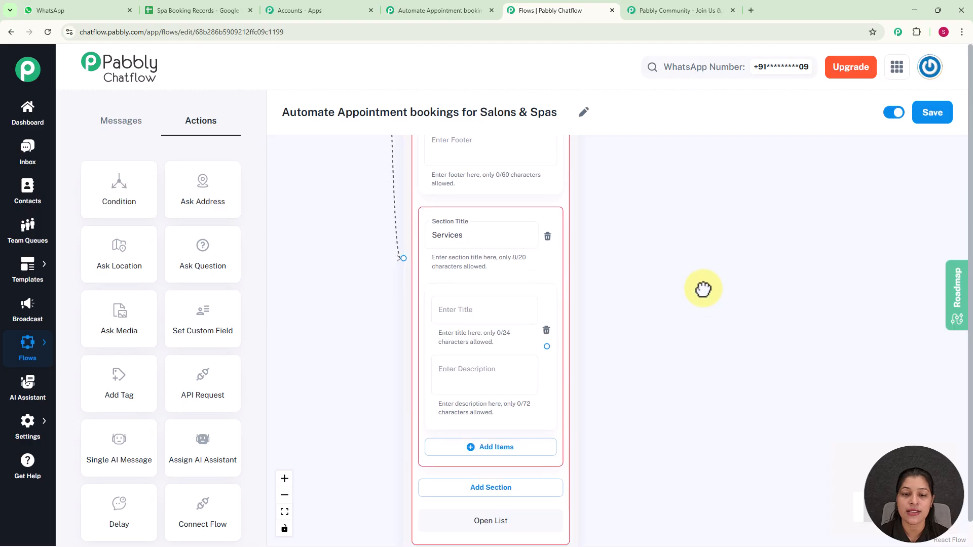
{"action": "left_click", "coordinate": [479, 242]}
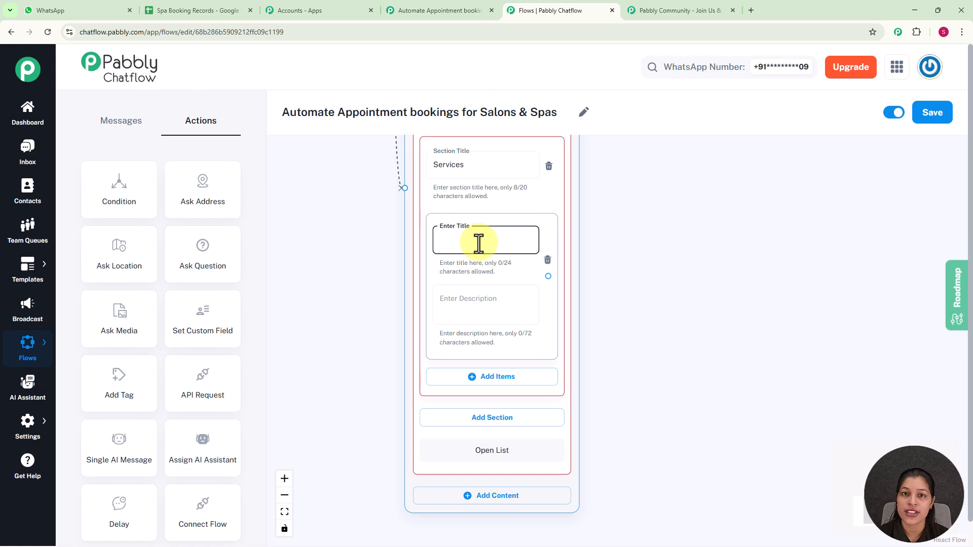
{"action": "type", "text": "Haircut - ₹500"}
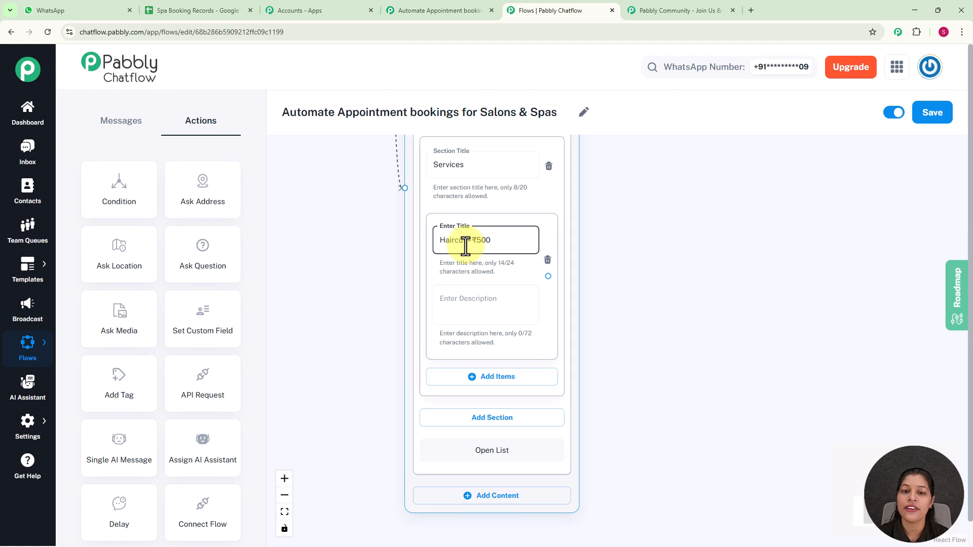
{"action": "left_click", "coordinate": [642, 346]}
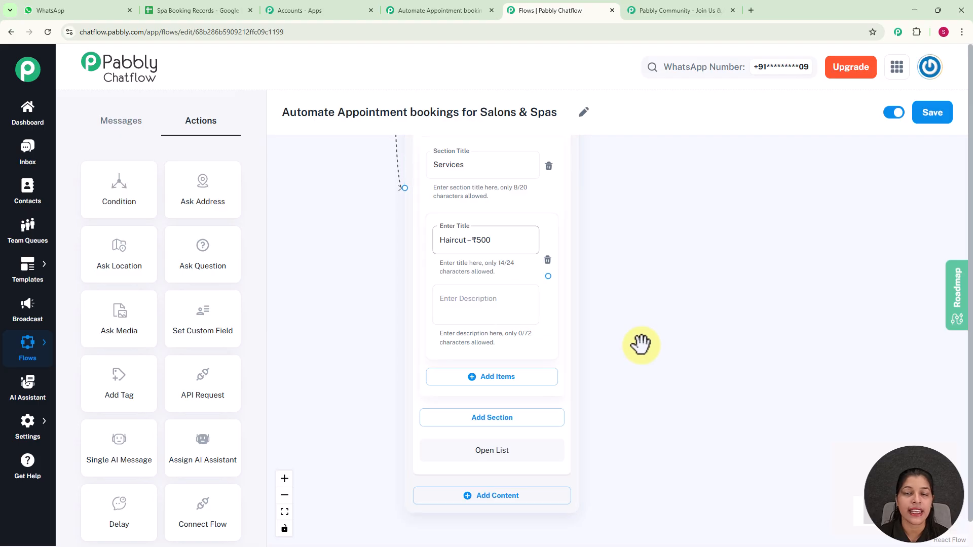
{"action": "left_click_drag", "start_coordinate": [642, 346], "coordinate": [640, 318]}
{"action": "left_click_drag", "start_coordinate": [799, 364], "coordinate": [770, 262]}
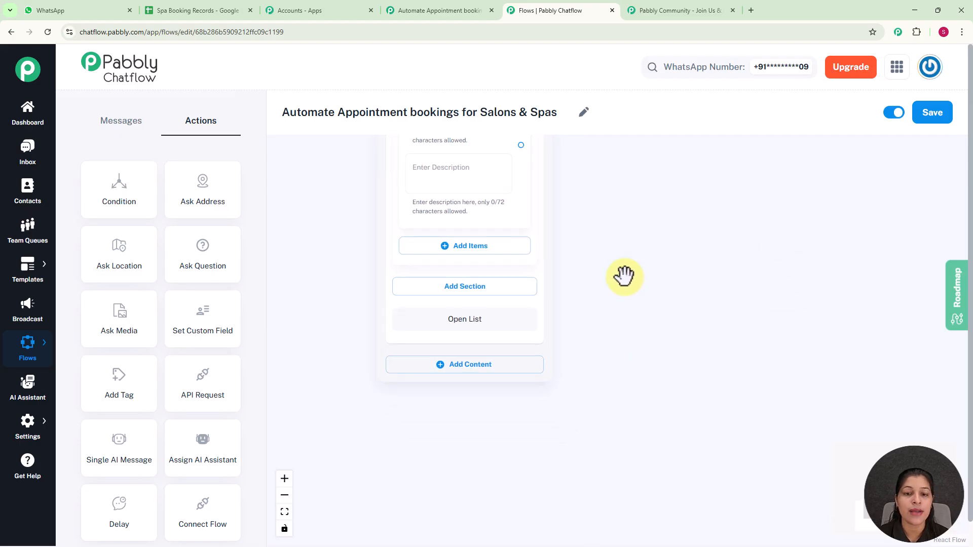
Add another item to the Services section and review the full item list.
{"action": "left_click", "coordinate": [487, 247]}
{"action": "scroll", "coordinate": [624, 333], "scroll_direction": "down", "scroll_amount": 2}
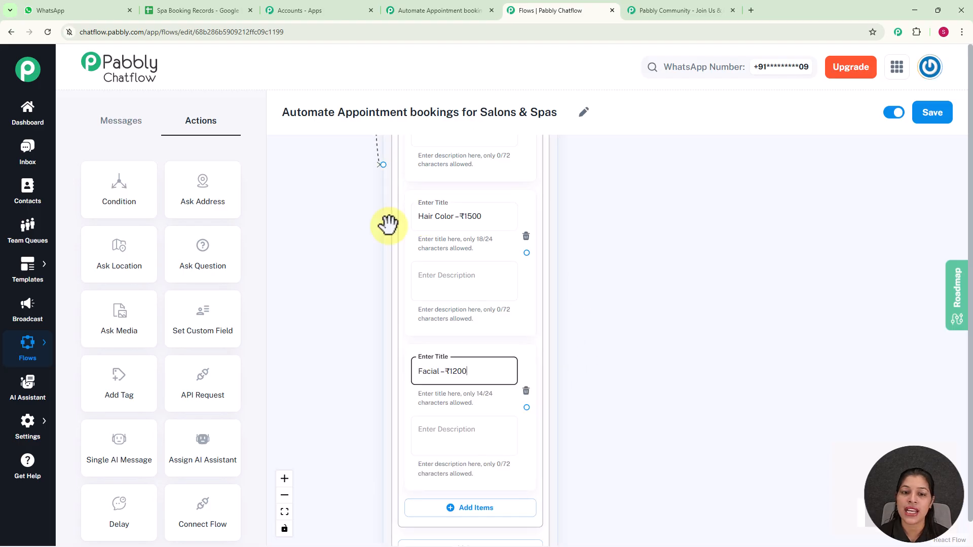
{"action": "scroll", "coordinate": [408, 248], "scroll_direction": "down", "scroll_amount": 2}
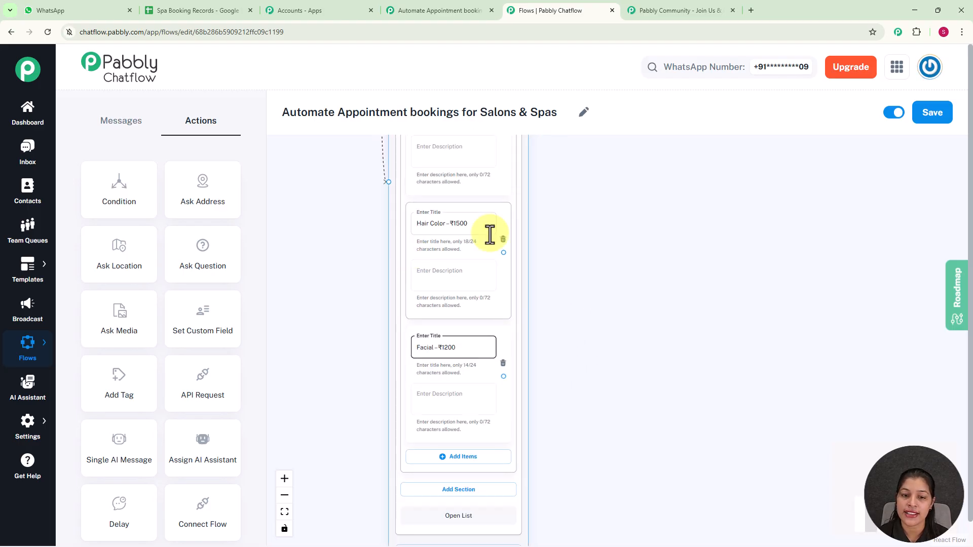
{"action": "scroll", "coordinate": [576, 304], "scroll_direction": "down", "scroll_amount": 2}
{"action": "left_click_drag", "start_coordinate": [573, 312], "coordinate": [570, 339]}
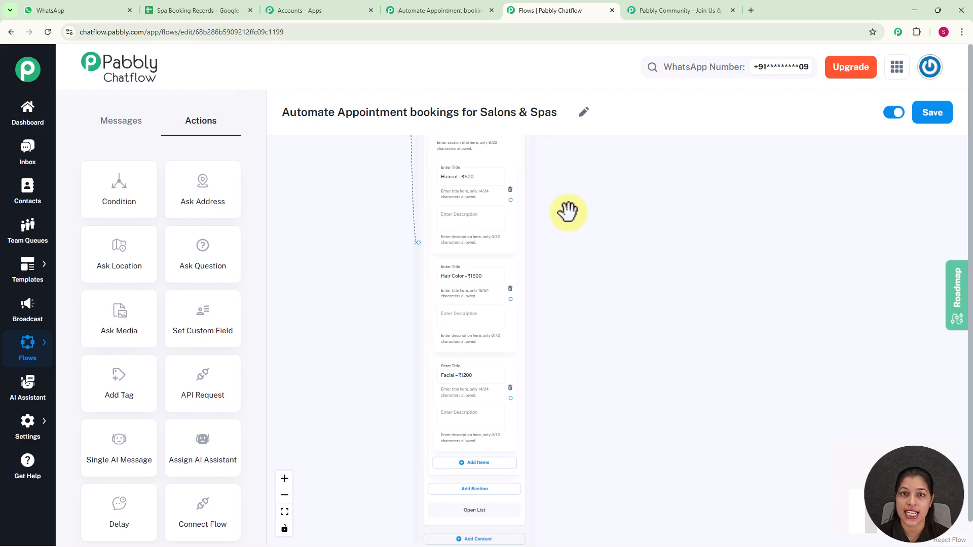
{"action": "scroll", "coordinate": [569, 213], "scroll_direction": "up", "scroll_amount": 1}
{"action": "left_click_drag", "start_coordinate": [568, 213], "coordinate": [583, 267]}
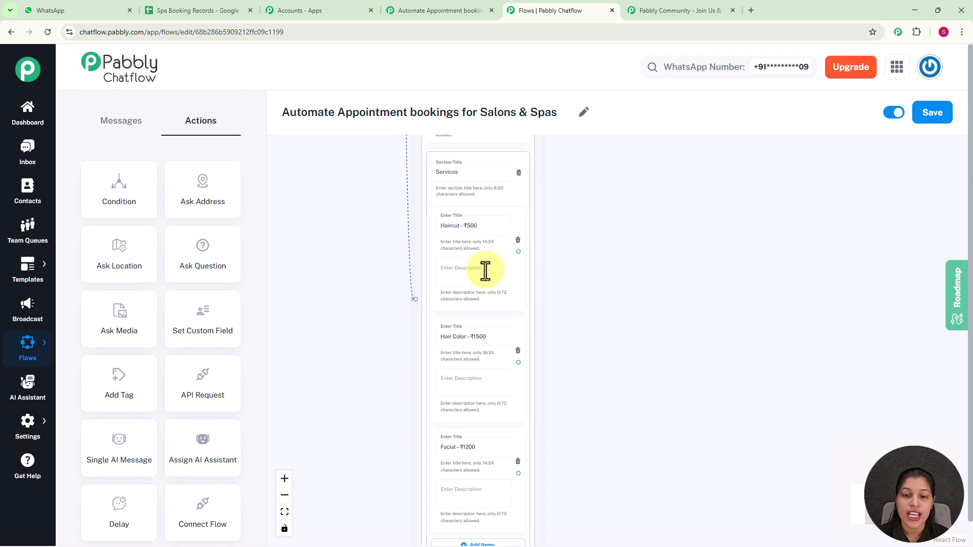
{"action": "left_click_drag", "start_coordinate": [518, 251], "coordinate": [630, 202]}
Add a Media step after the Haircut option and upload the Haircut photo as an image.
{"action": "scroll", "coordinate": [626, 233], "scroll_direction": "up", "scroll_amount": 2}
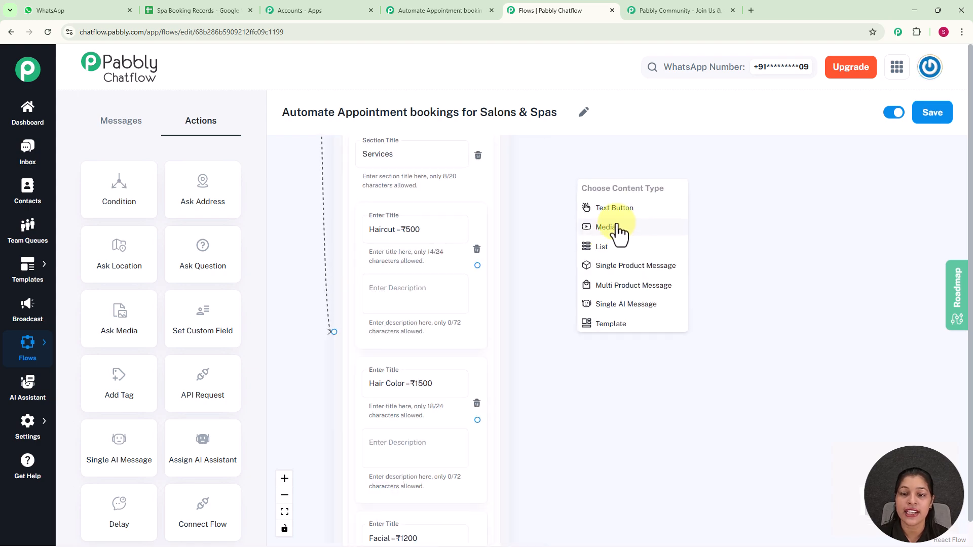
{"action": "left_click", "coordinate": [607, 227]}
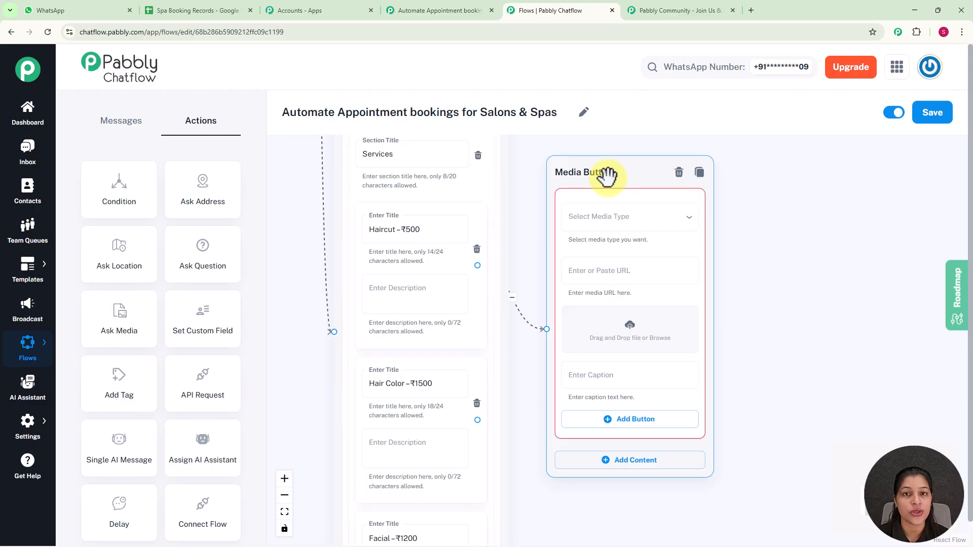
{"action": "left_click", "coordinate": [603, 219]}
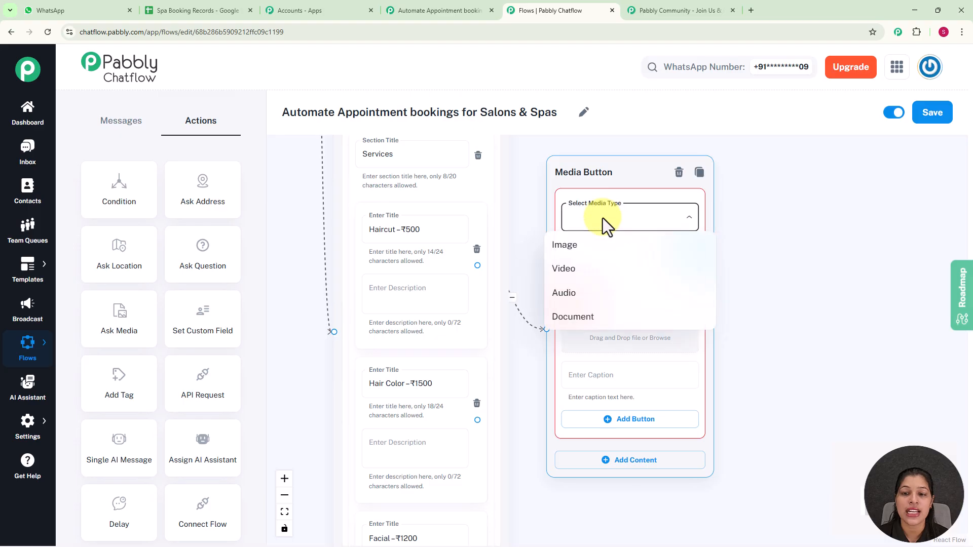
{"action": "left_click", "coordinate": [584, 246]}
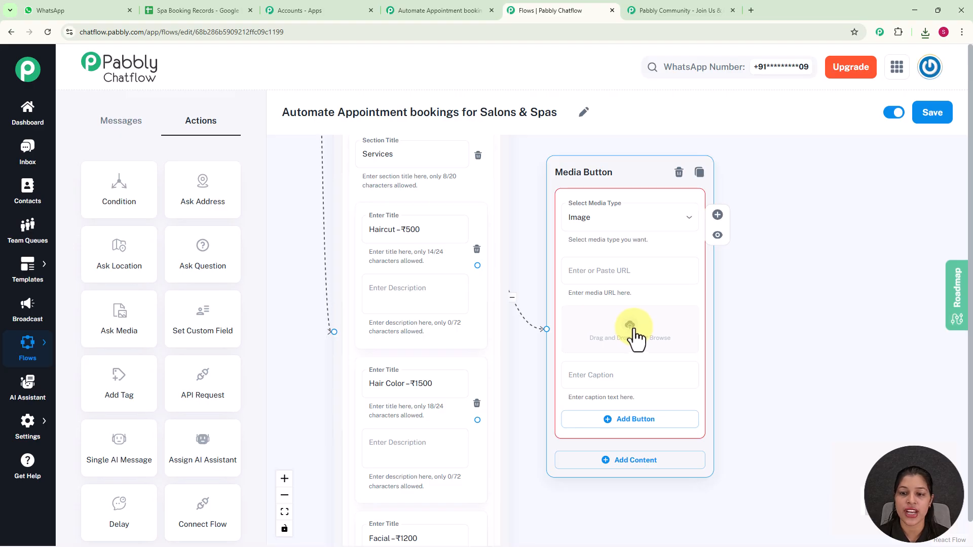
{"action": "left_click", "coordinate": [633, 331]}
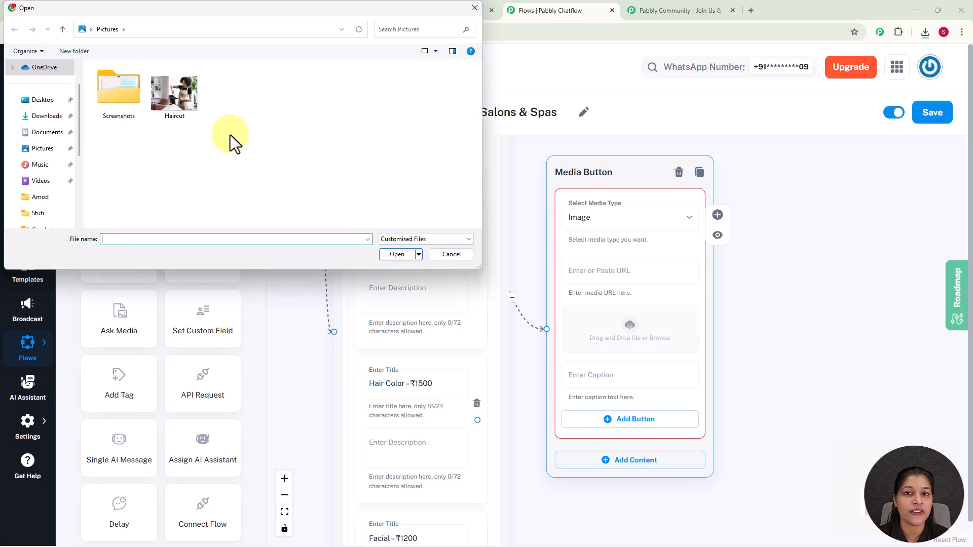
{"action": "left_click", "coordinate": [191, 95]}
{"action": "left_click", "coordinate": [400, 256]}
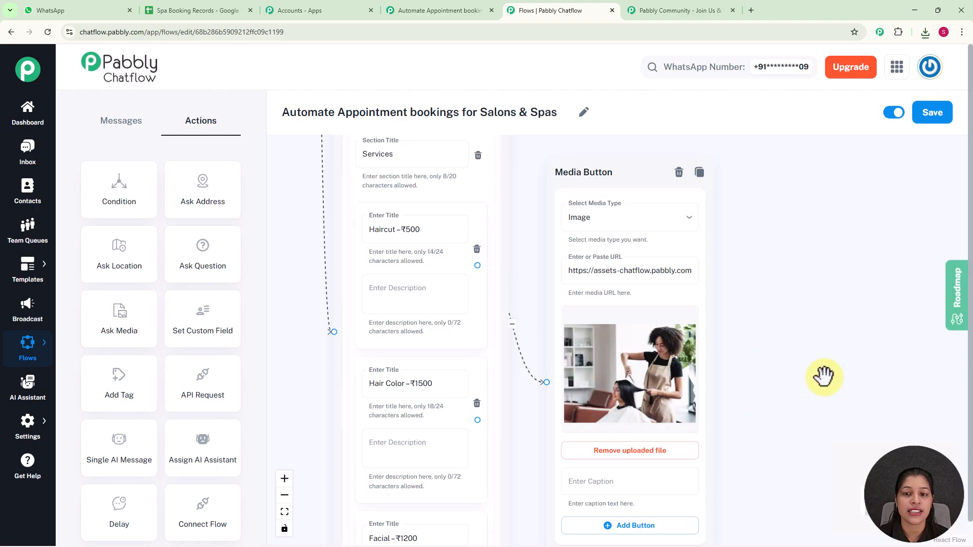
{"action": "left_click_drag", "start_coordinate": [826, 375], "coordinate": [765, 341]}
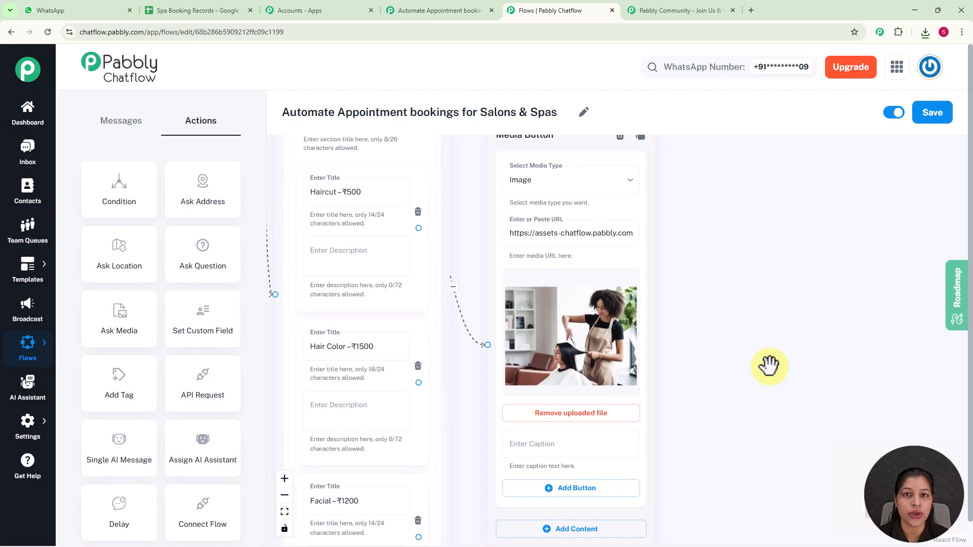
{"action": "scroll", "coordinate": [769, 365], "scroll_direction": "down", "scroll_amount": 2}
{"action": "left_click_drag", "start_coordinate": [765, 373], "coordinate": [672, 269]}
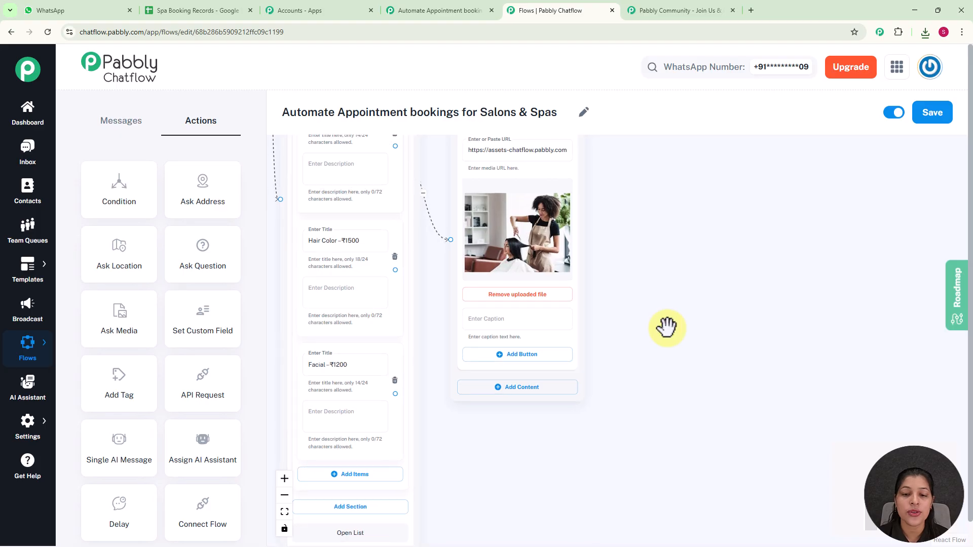
{"action": "scroll", "coordinate": [667, 328], "scroll_direction": "up", "scroll_amount": 1}
Caption the image 'Haircut' and add a 'Book Appointment' reply button.
{"action": "left_click", "coordinate": [456, 314]}
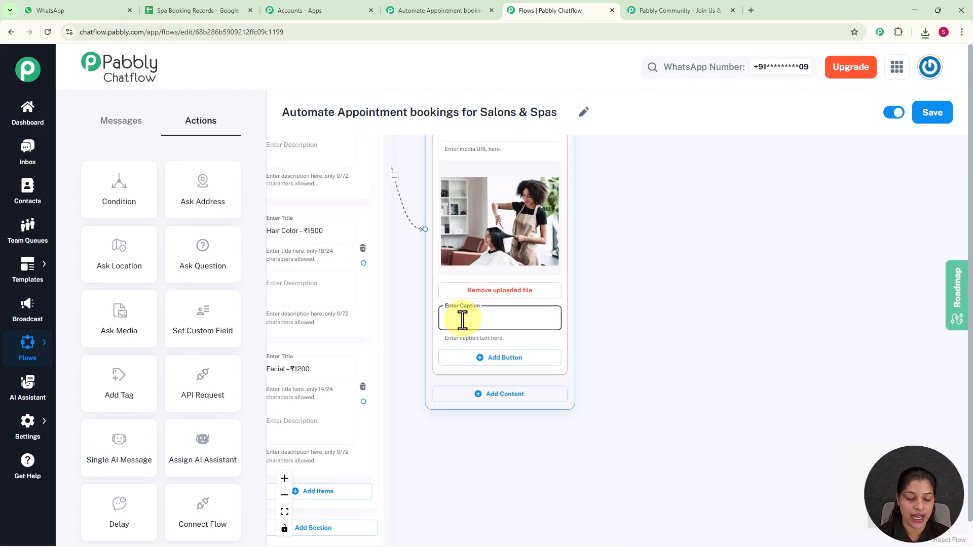
{"action": "type", "text": "Haircut"}
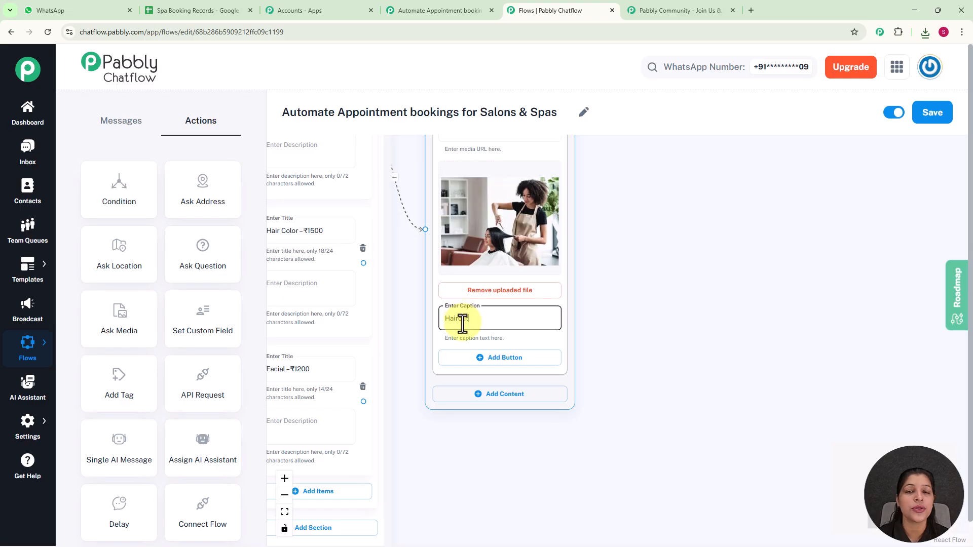
{"action": "left_click", "coordinate": [490, 359]}
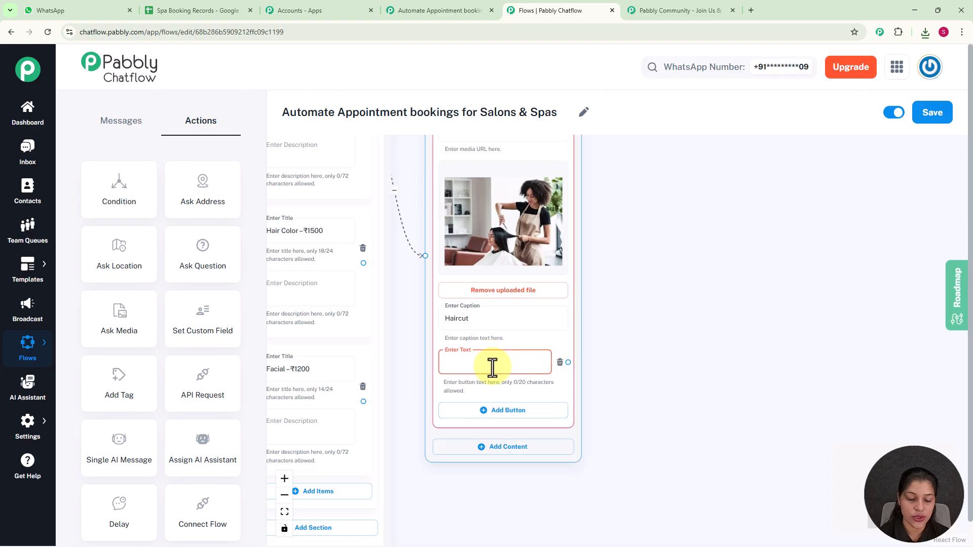
{"action": "type", "text": "Boo"}
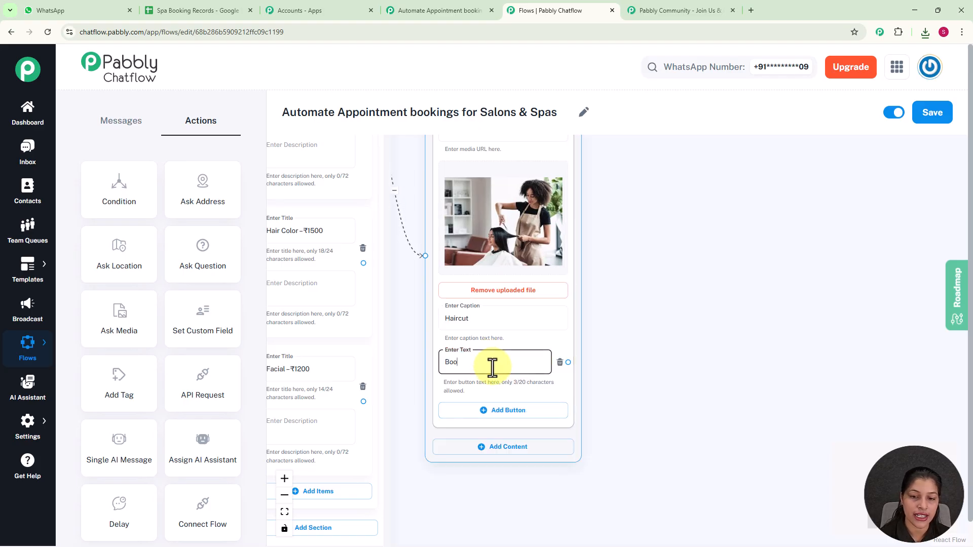
{"action": "type", "text": "k Appointment"}
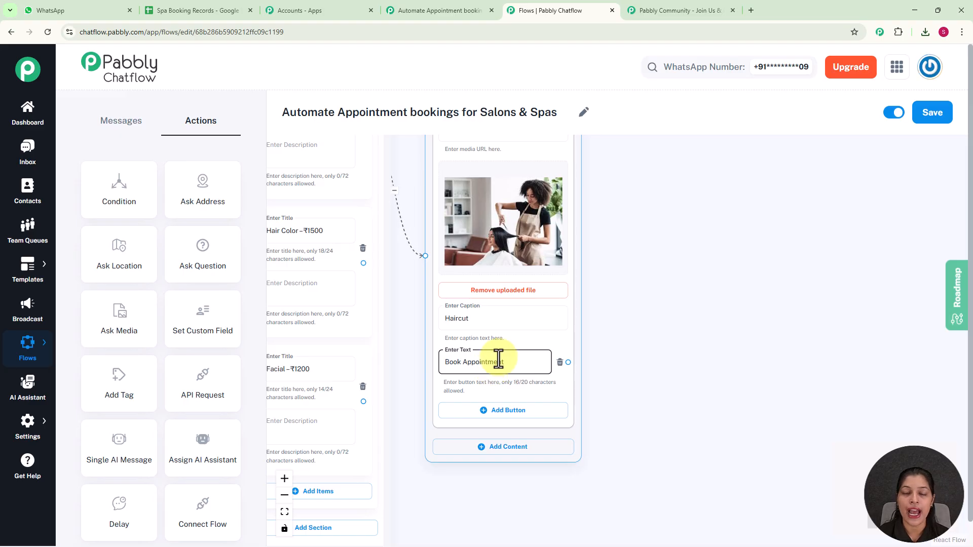
{"action": "scroll", "coordinate": [604, 344], "scroll_direction": "down", "scroll_amount": 3}
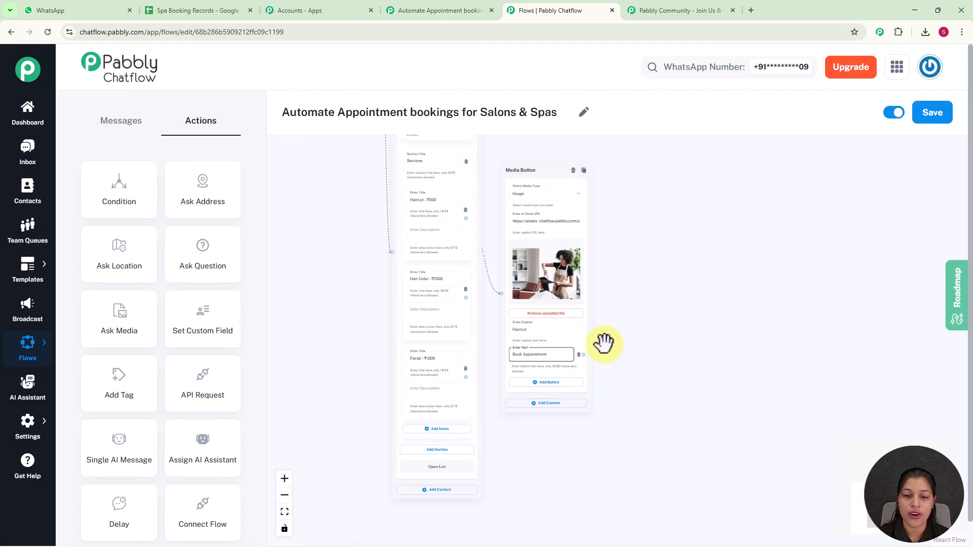
{"action": "scroll", "coordinate": [604, 344], "scroll_direction": "up", "scroll_amount": 2}
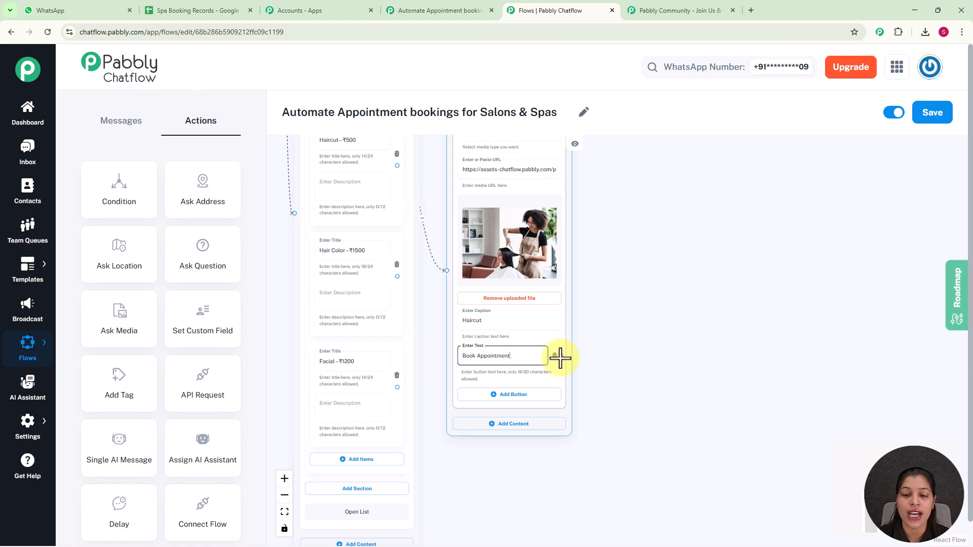
Draw a connection from the Book Appointment button, then save the updated flow.
{"action": "left_click_drag", "start_coordinate": [561, 357], "coordinate": [292, 165]}
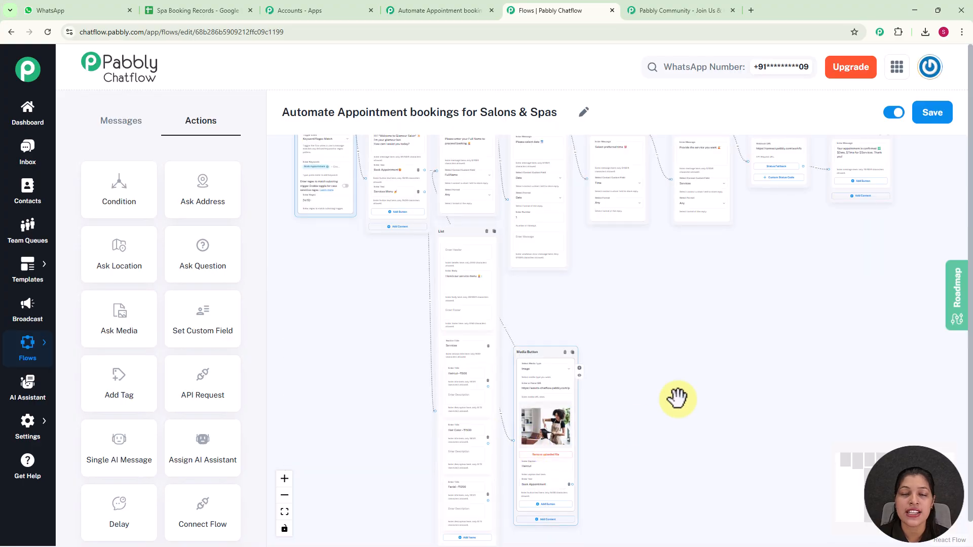
{"action": "left_click_drag", "start_coordinate": [713, 313], "coordinate": [626, 324]}
{"action": "scroll", "coordinate": [627, 240], "scroll_direction": "down", "scroll_amount": 2}
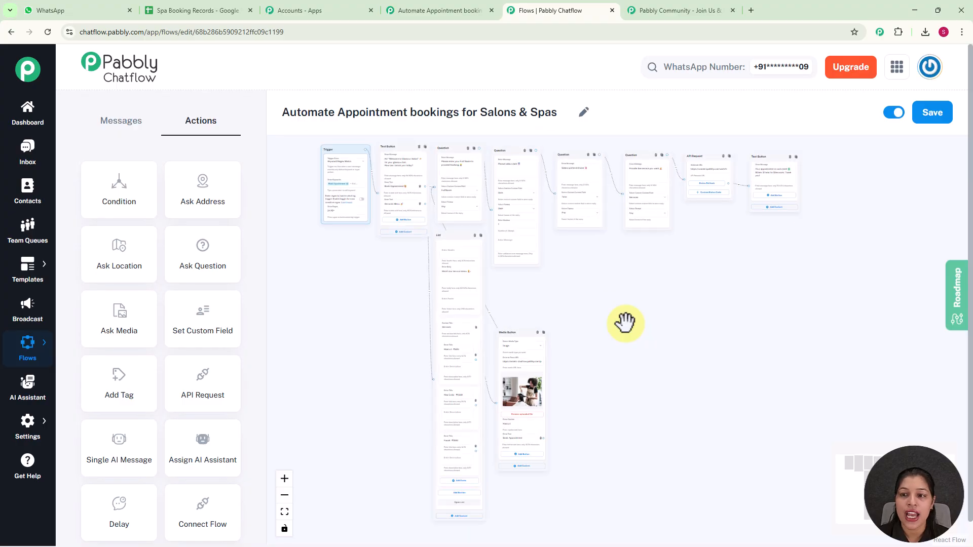
{"action": "left_click", "coordinate": [932, 115]}
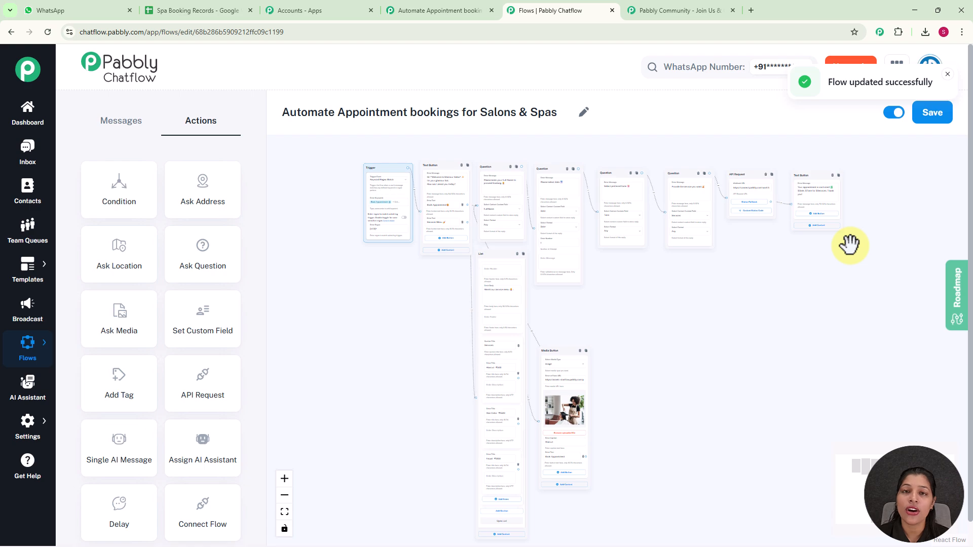
{"action": "left_click", "coordinate": [850, 246]}
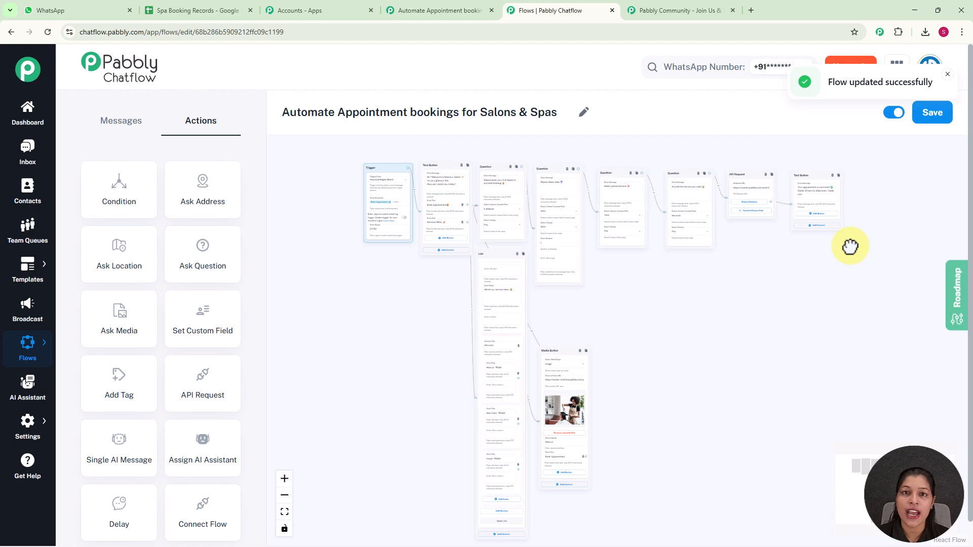
{"action": "left_click", "coordinate": [24, 151]}
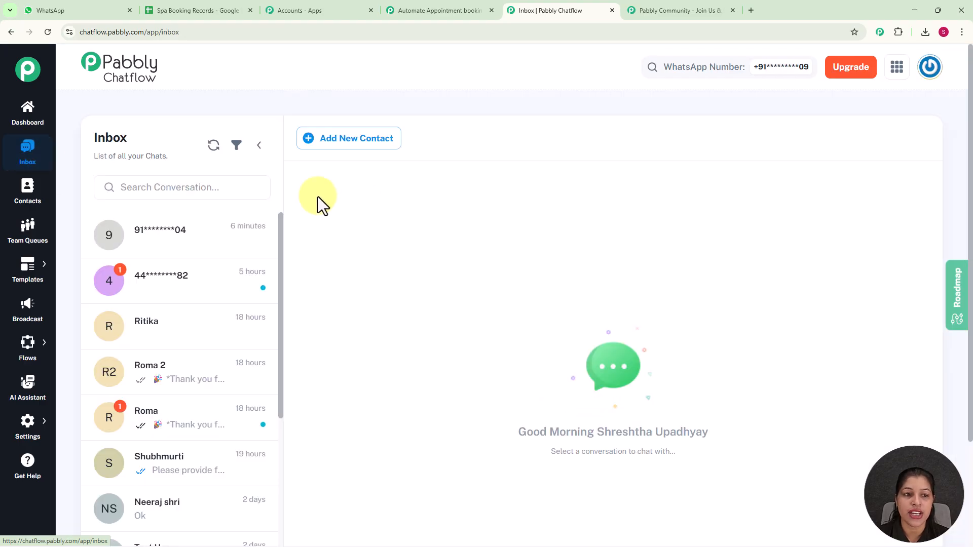
Open the latest test chat showing the Glamour Salon welcome and full-name request.
{"action": "left_click", "coordinate": [201, 243]}
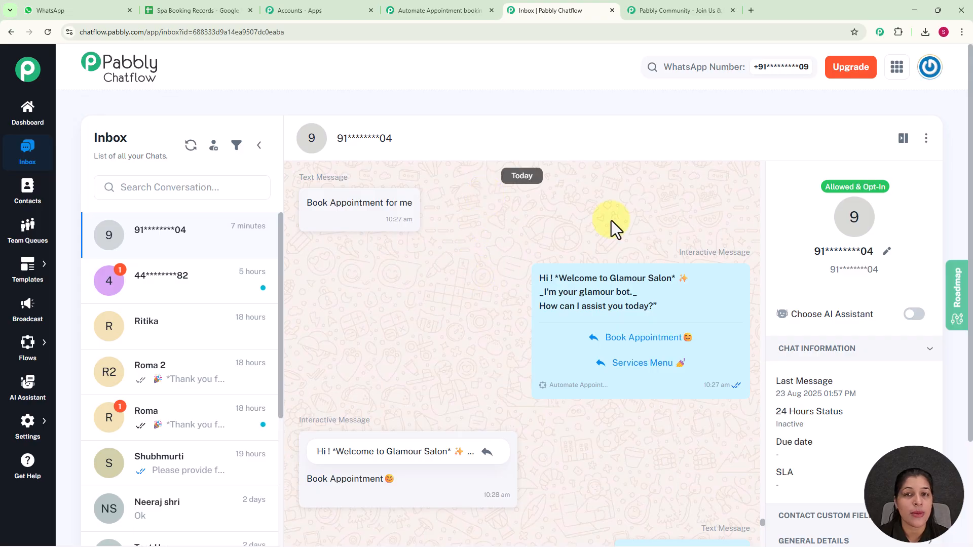
{"action": "scroll", "coordinate": [612, 221], "scroll_direction": "down", "scroll_amount": 3}
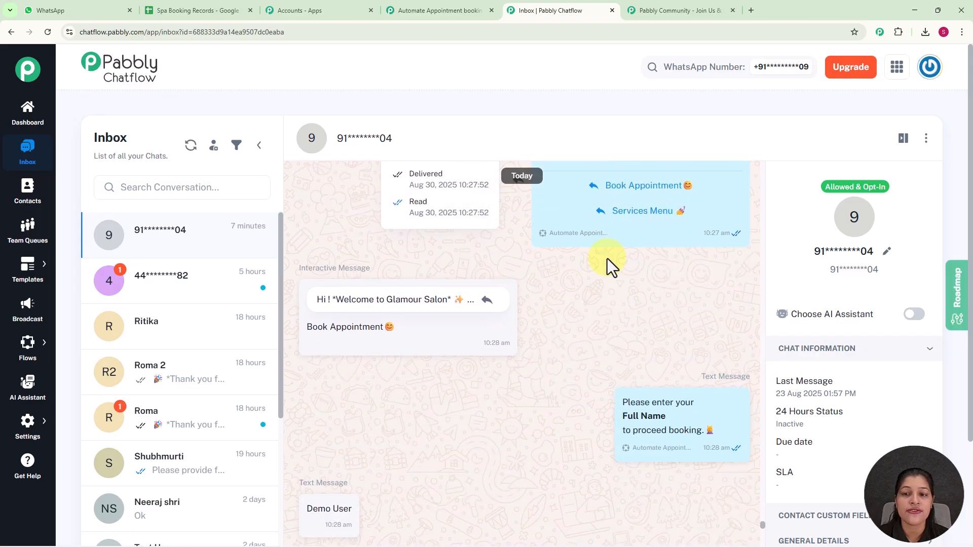